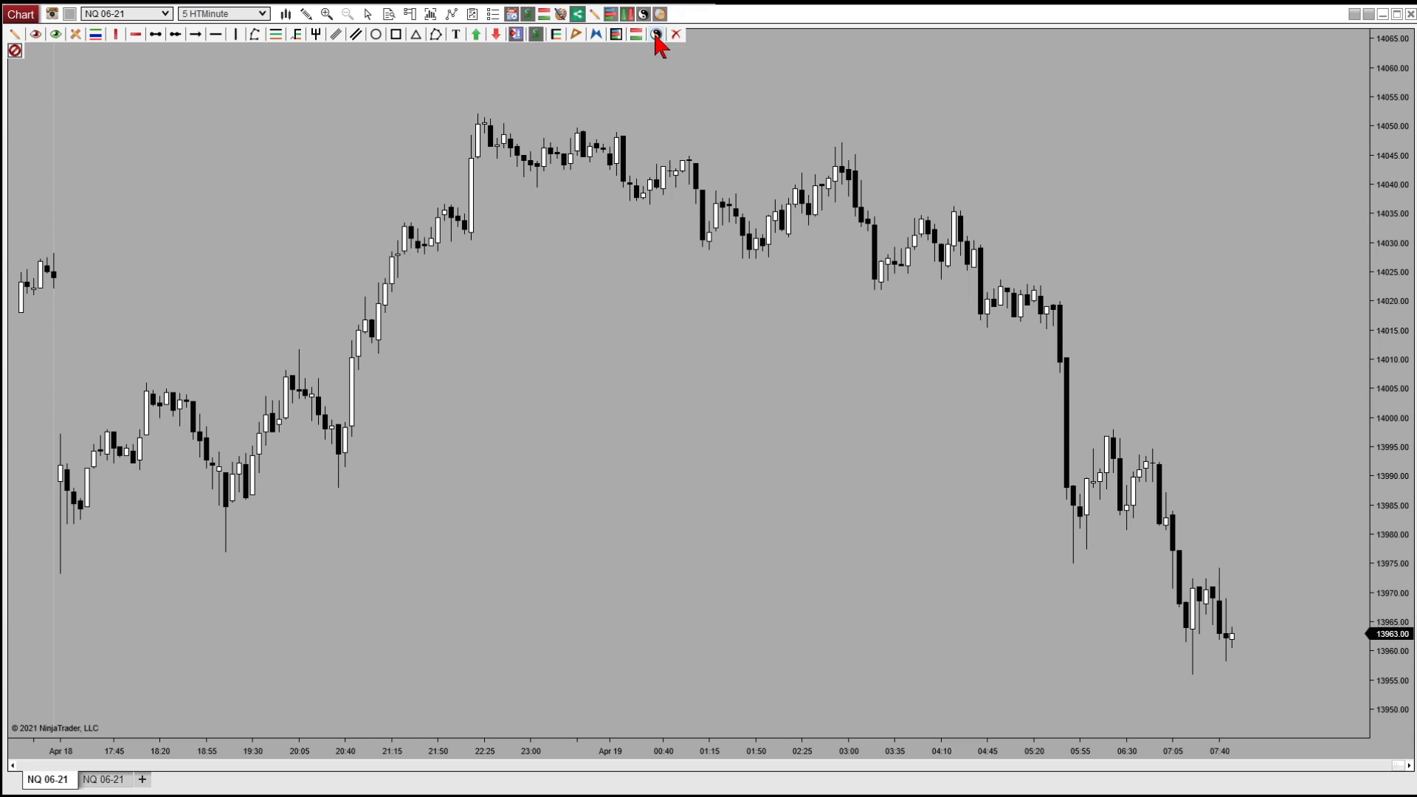
# Step: Draw an anchored VWAP band across the chart and re-anchor it near the 18:45 Apr 18 candle
pyautogui.click(656, 34)
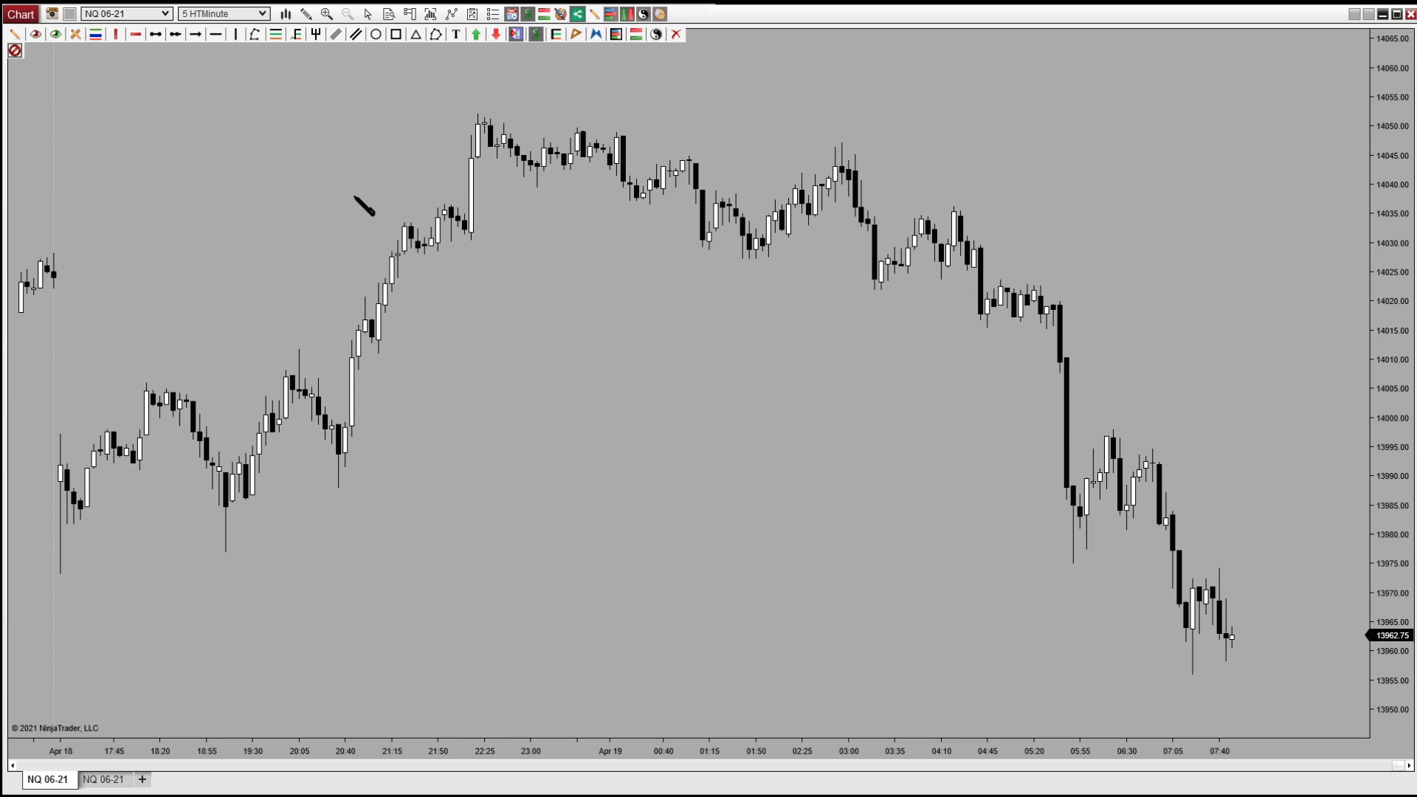
pyautogui.moveTo(354, 196); pyautogui.dragTo(1141, 182)
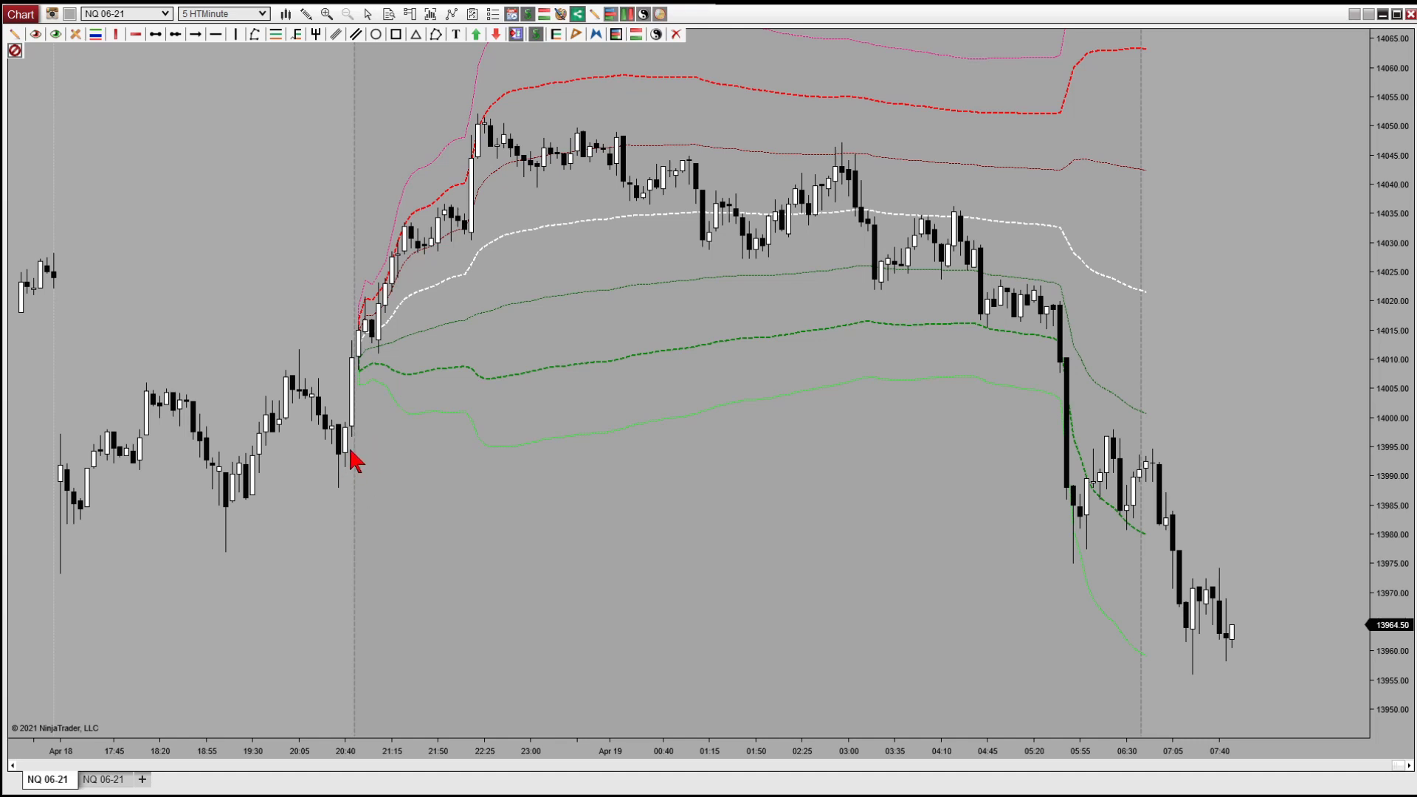
pyautogui.moveTo(355, 480)
pyautogui.mouseDown()
pyautogui.moveTo(348, 468)
pyautogui.moveTo(133, 481)
pyautogui.moveTo(642, 472)
pyautogui.moveTo(180, 445)
pyautogui.mouseUp()
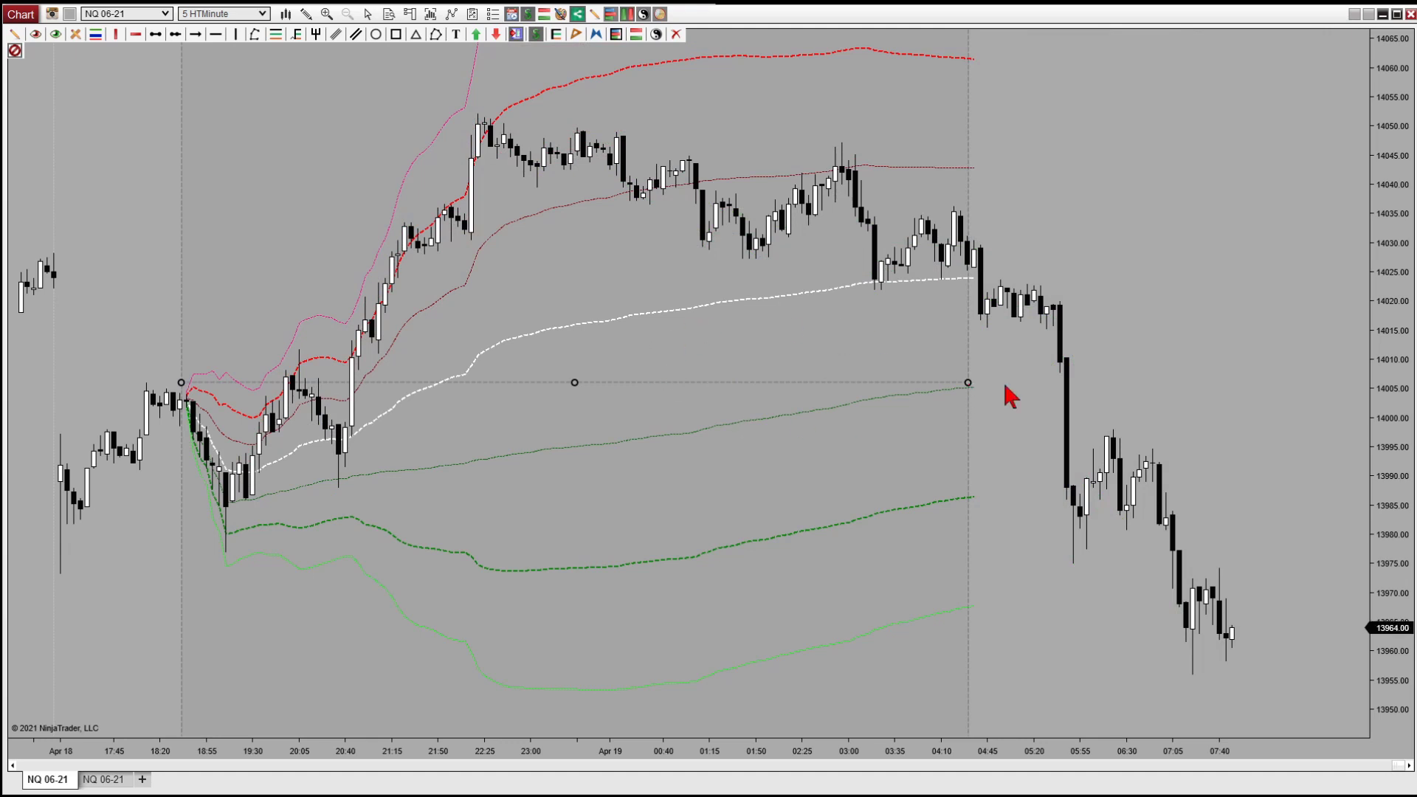
# Step: Turn on IsExtended for the VWAP bands and hide the U3 and L3 bands
pyautogui.rightClick(967, 109)
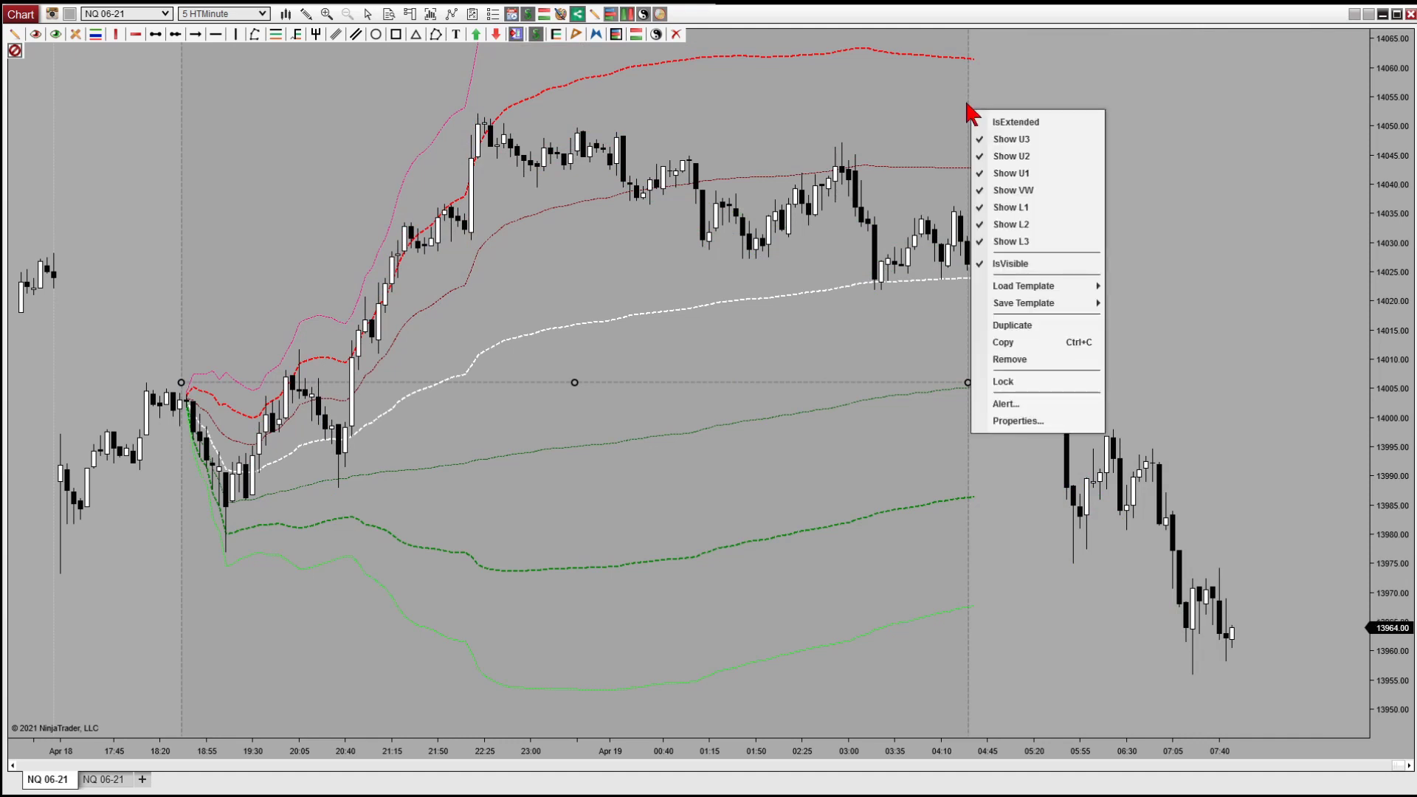
pyautogui.click(1018, 123)
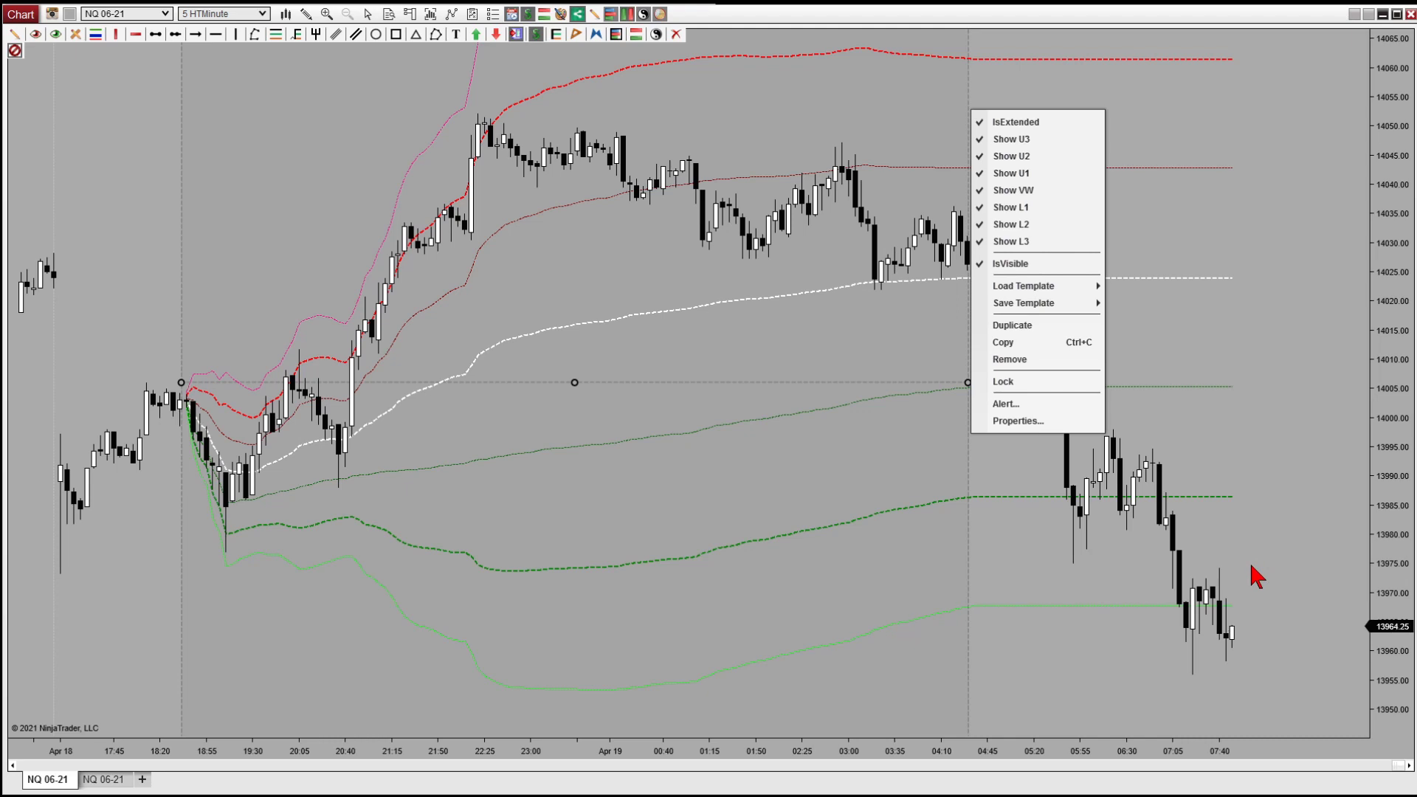
pyautogui.click(1017, 124)
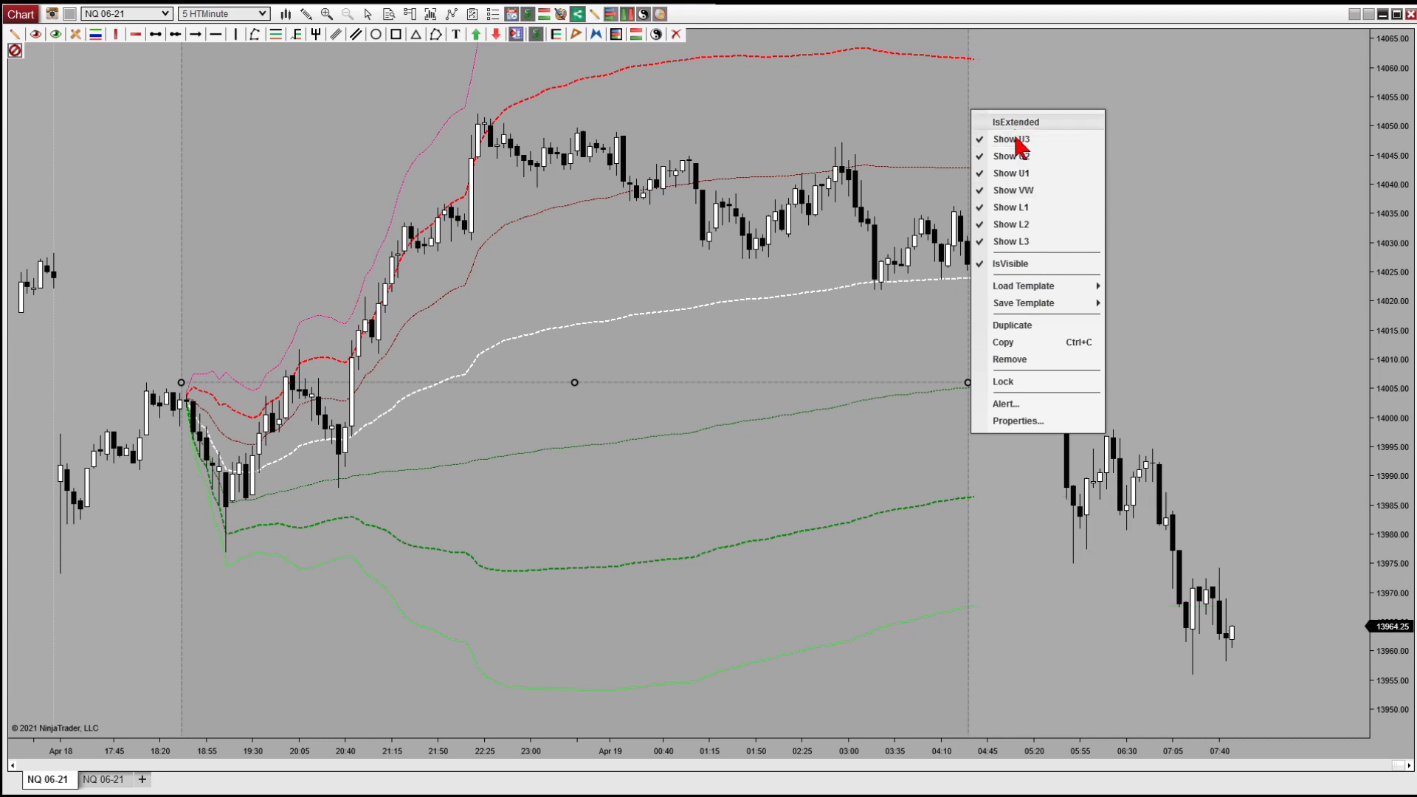
pyautogui.click(1028, 241)
pyautogui.click(1026, 140)
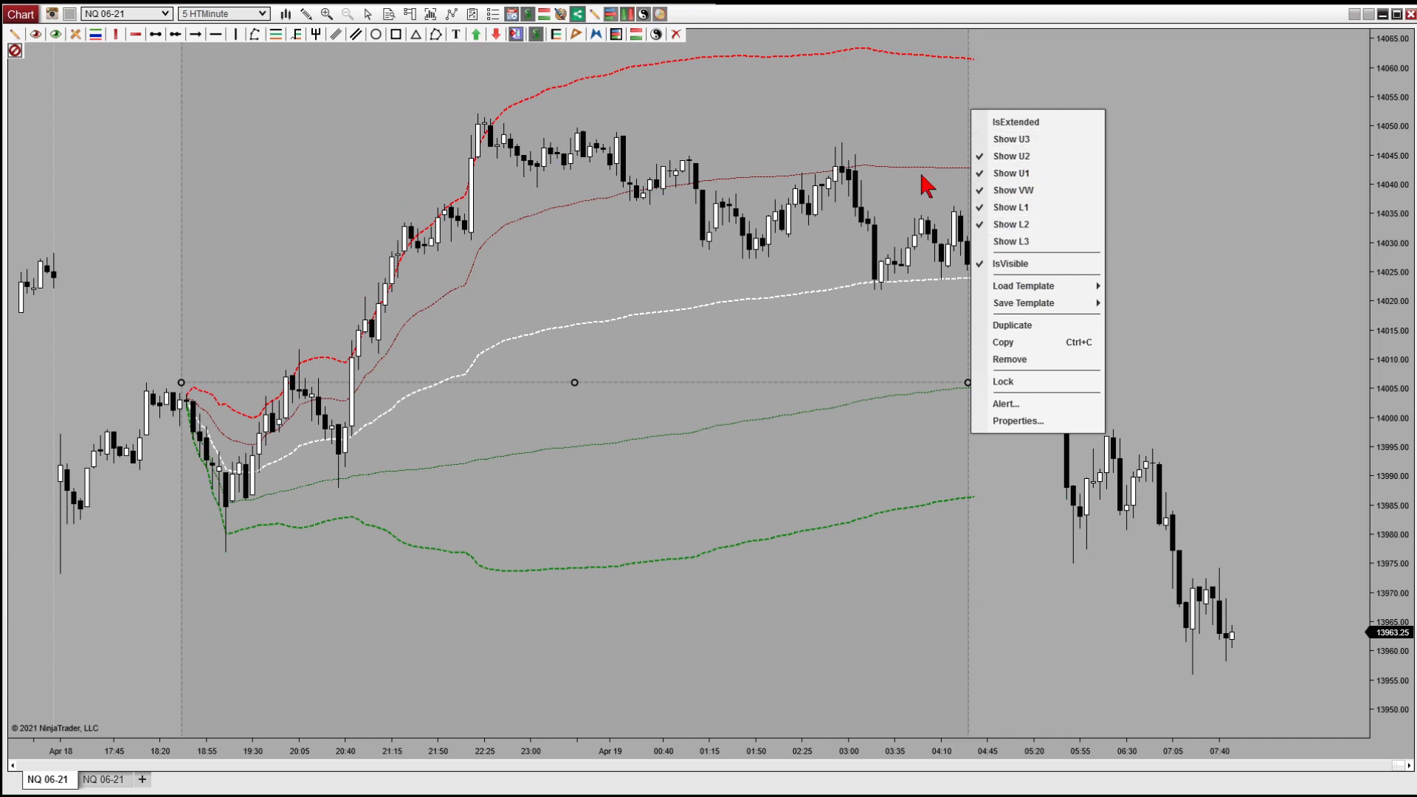
pyautogui.click(1038, 121)
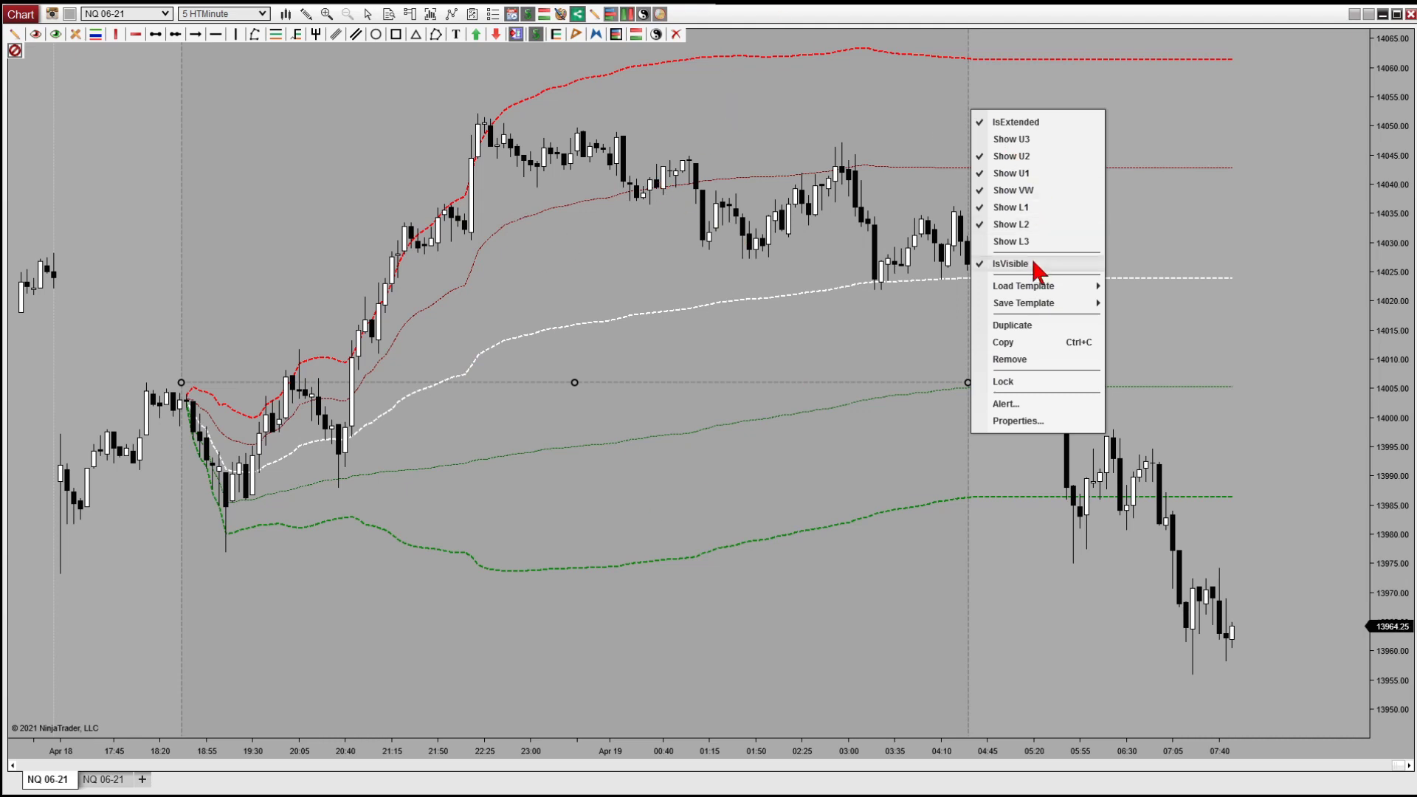
pyautogui.moveTo(1020, 289)
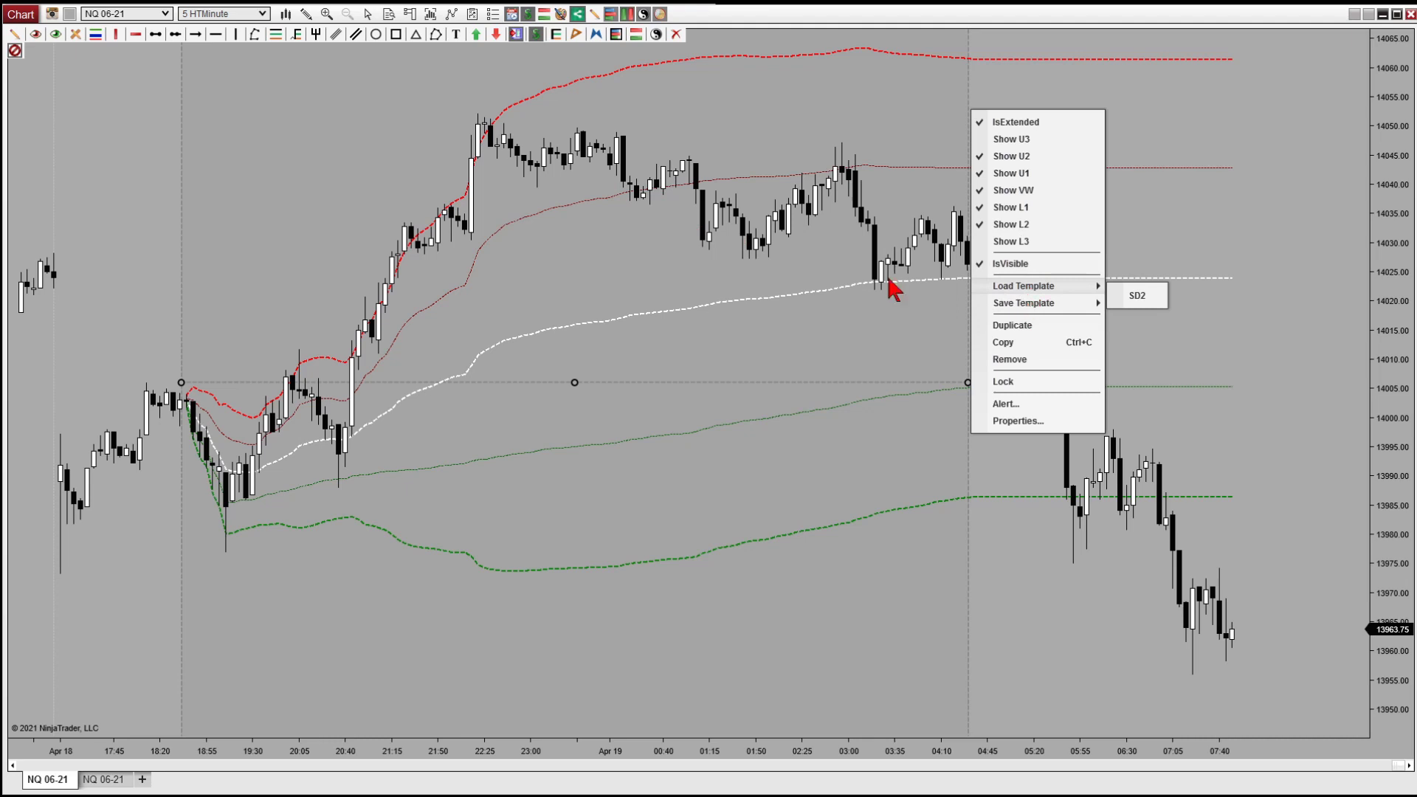
pyautogui.click(163, 280)
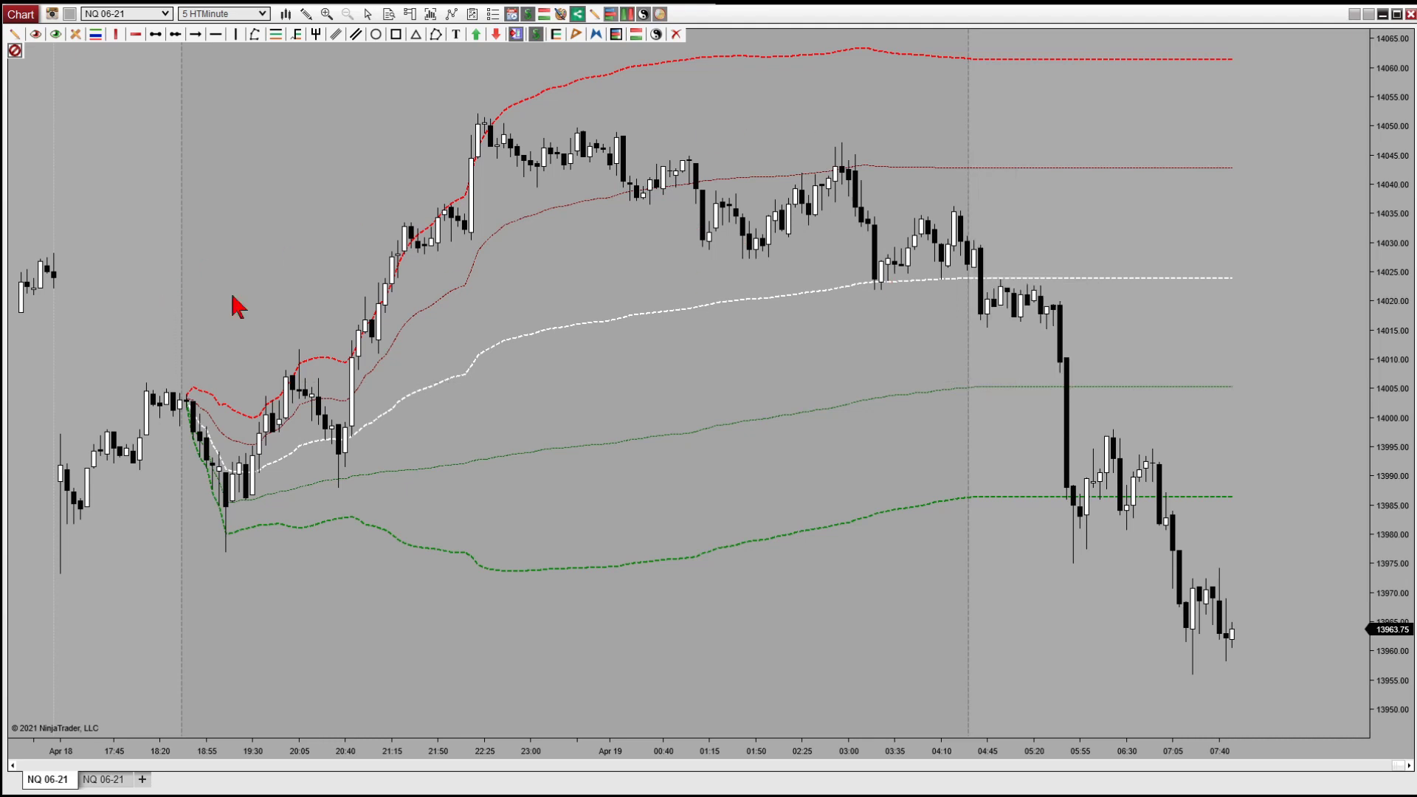
# Step: Move the VWAP anchor to the first Apr 18 bar, stretch the bands right, and add the shaded overlay
pyautogui.click(967, 98)
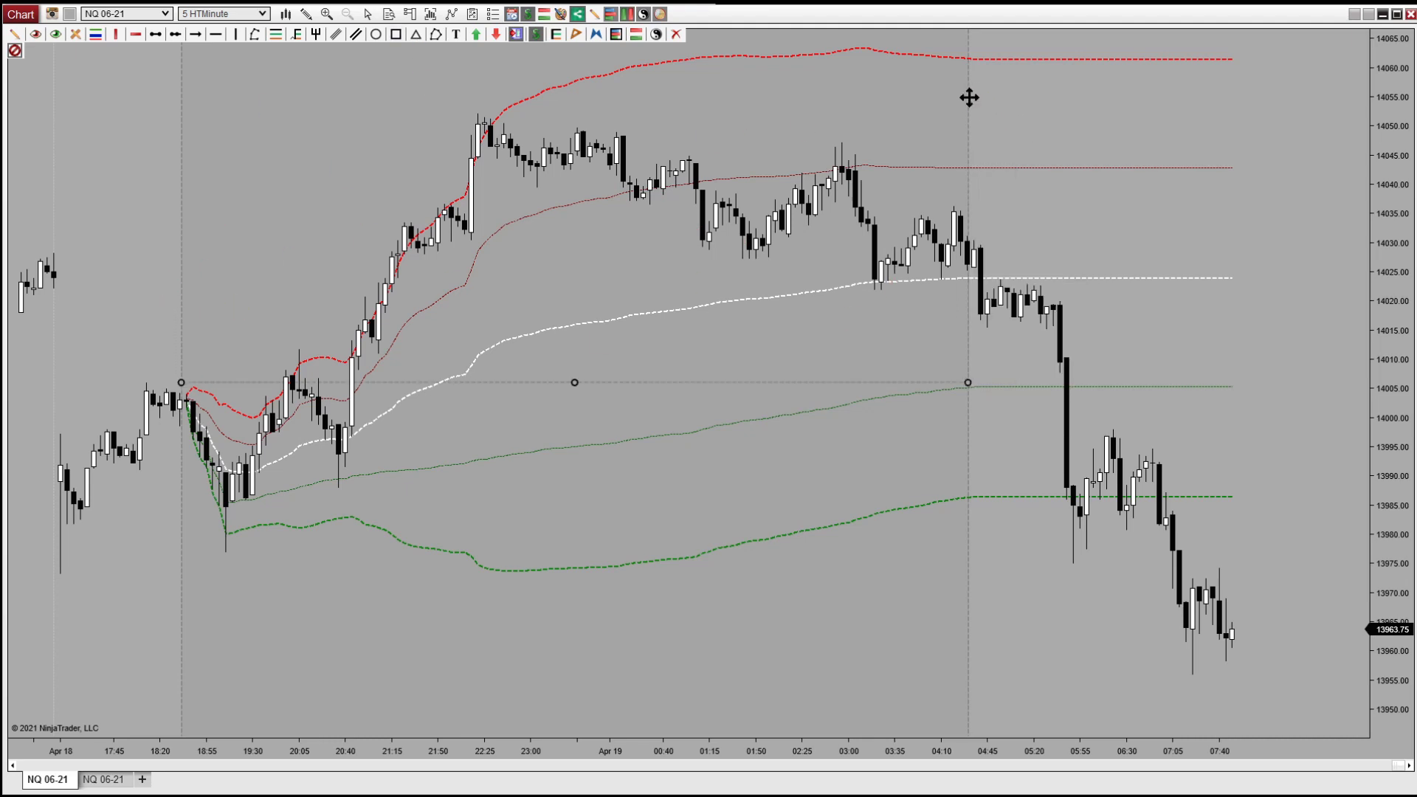
pyautogui.moveTo(968, 98); pyautogui.dragTo(843, 111)
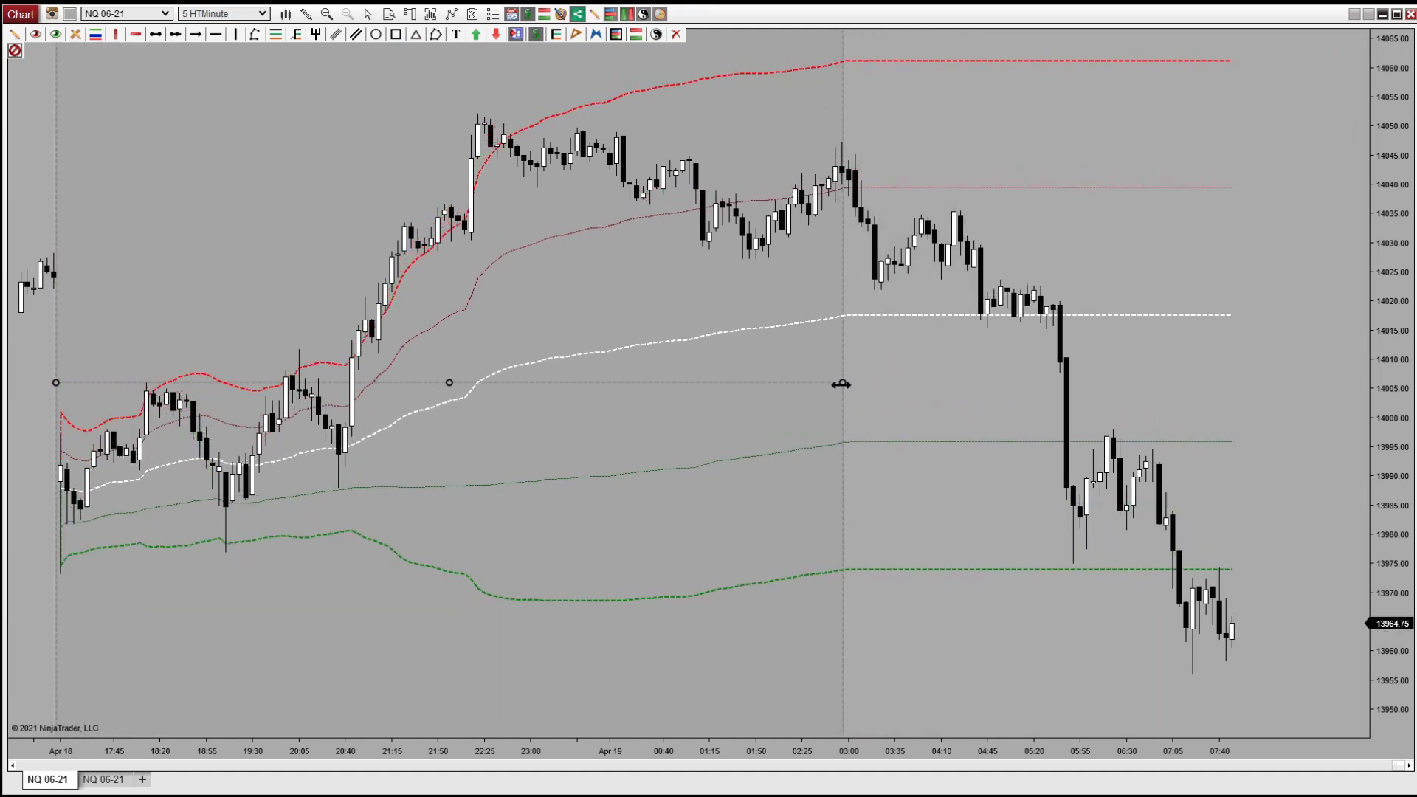
pyautogui.moveTo(841, 384); pyautogui.dragTo(1308, 382)
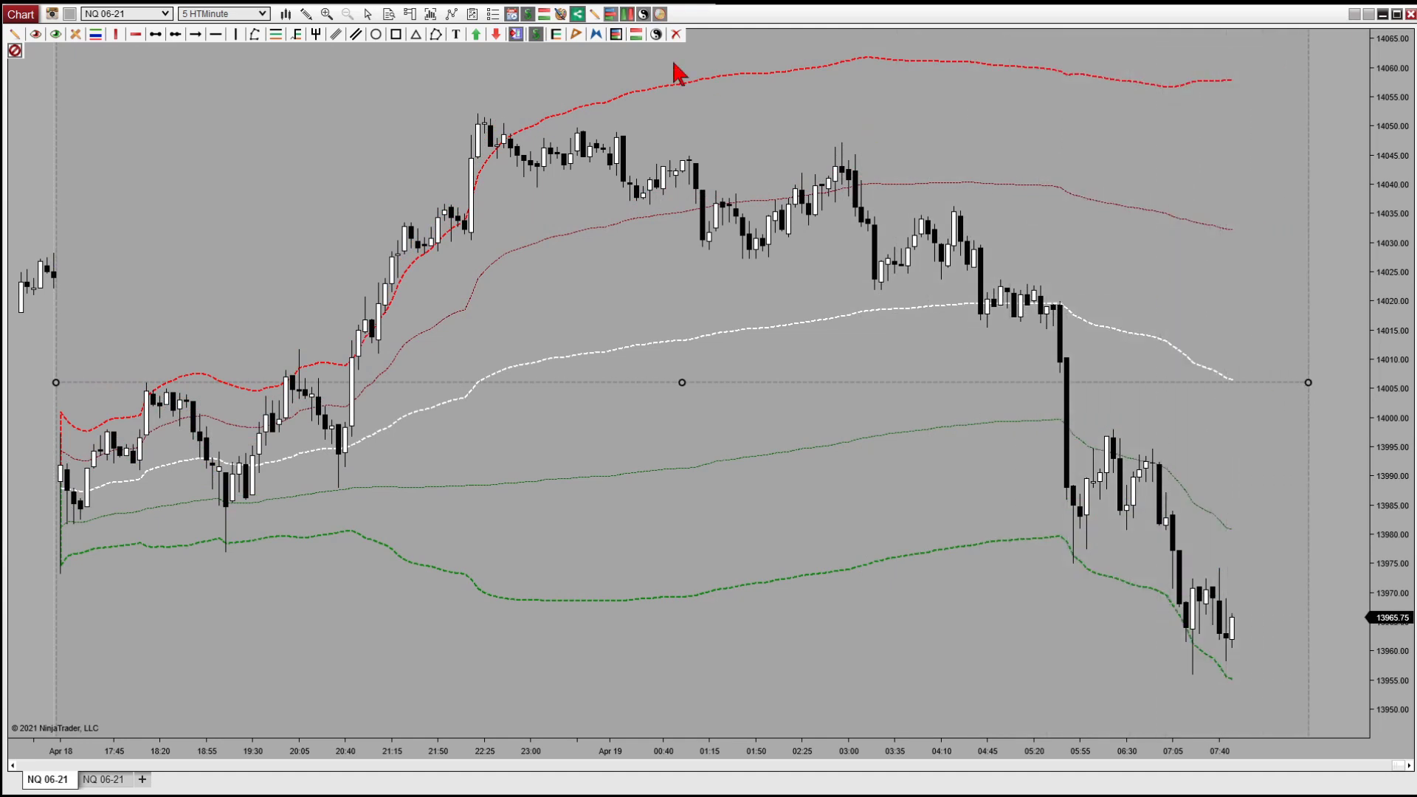
pyautogui.click(643, 15)
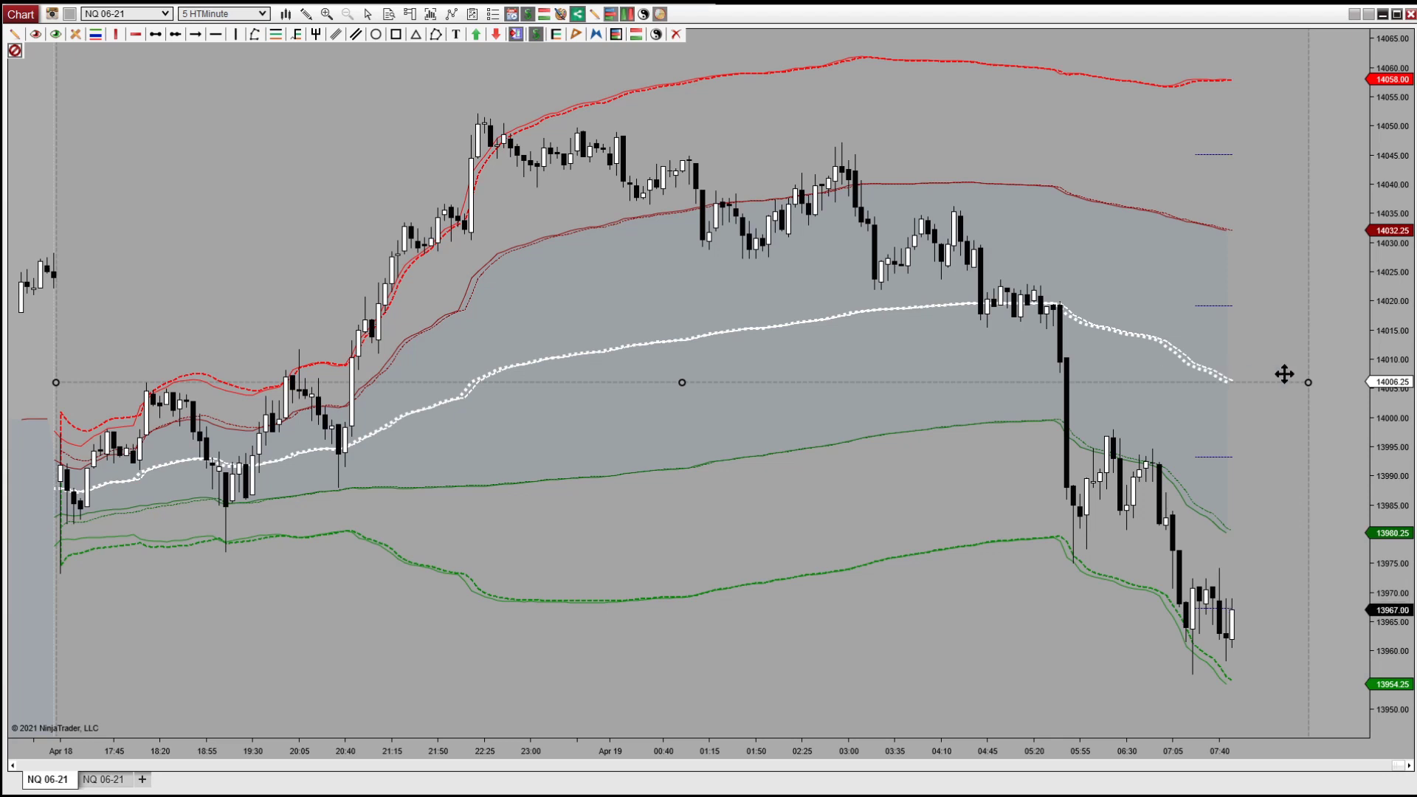
# Step: Clear the VWAP bands, then draw a blue ray along the Apr 18 highs and a dashed white ray
pyautogui.click(641, 15)
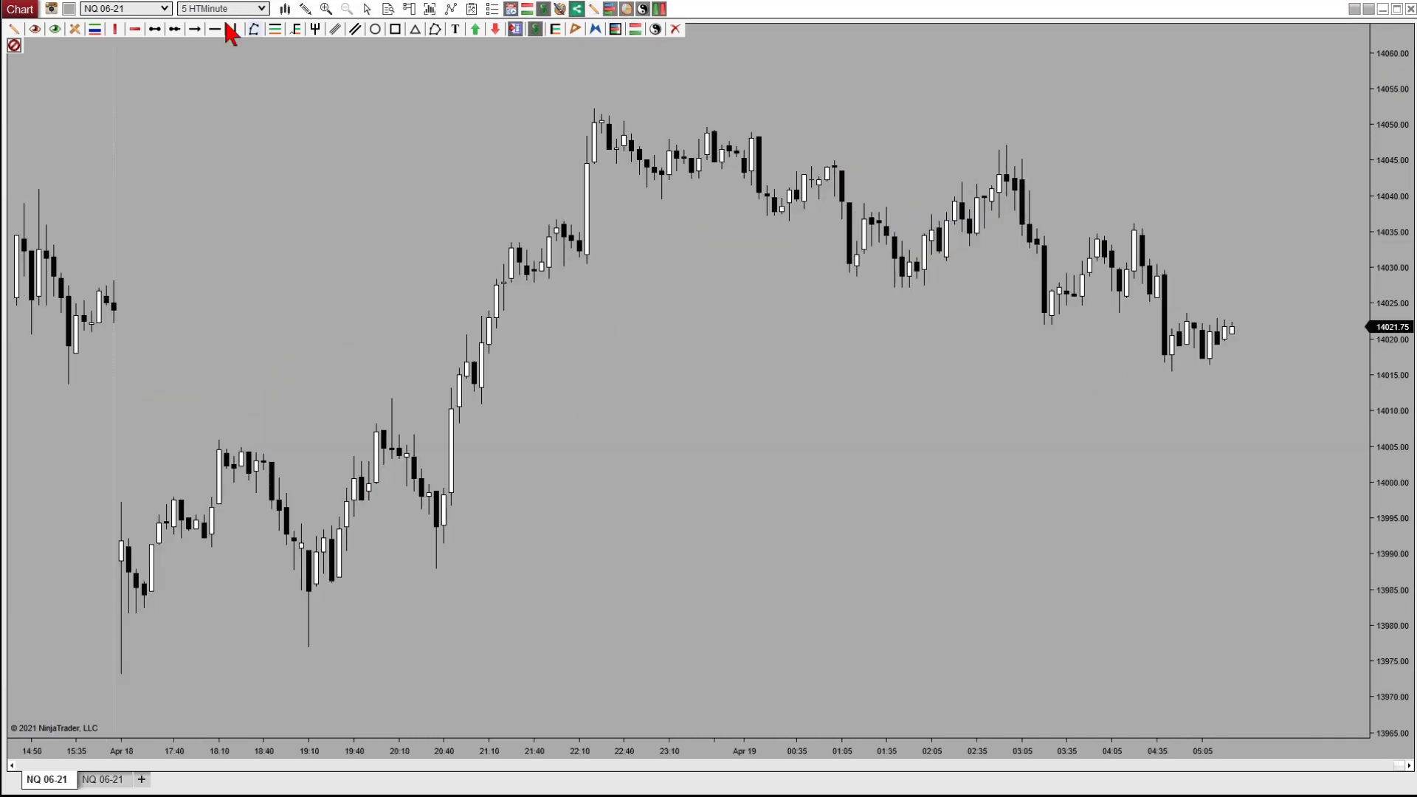
pyautogui.click(174, 30)
pyautogui.click(185, 224)
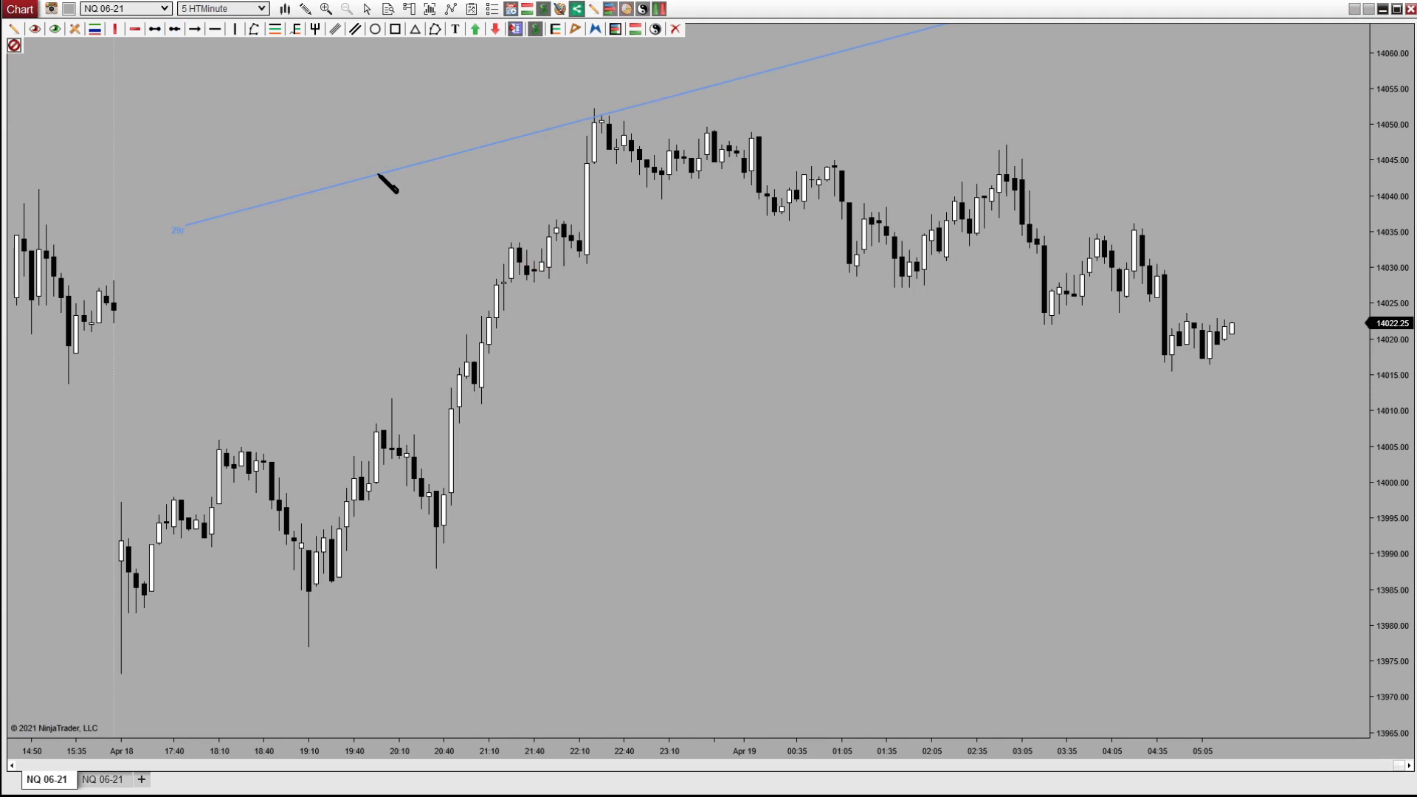
pyautogui.click(155, 29)
pyautogui.click(284, 347)
# Step: Place a blue vertical line just before Apr 19 and a yellow horizontal line at 14007.50
pyautogui.click(234, 29)
pyautogui.click(733, 410)
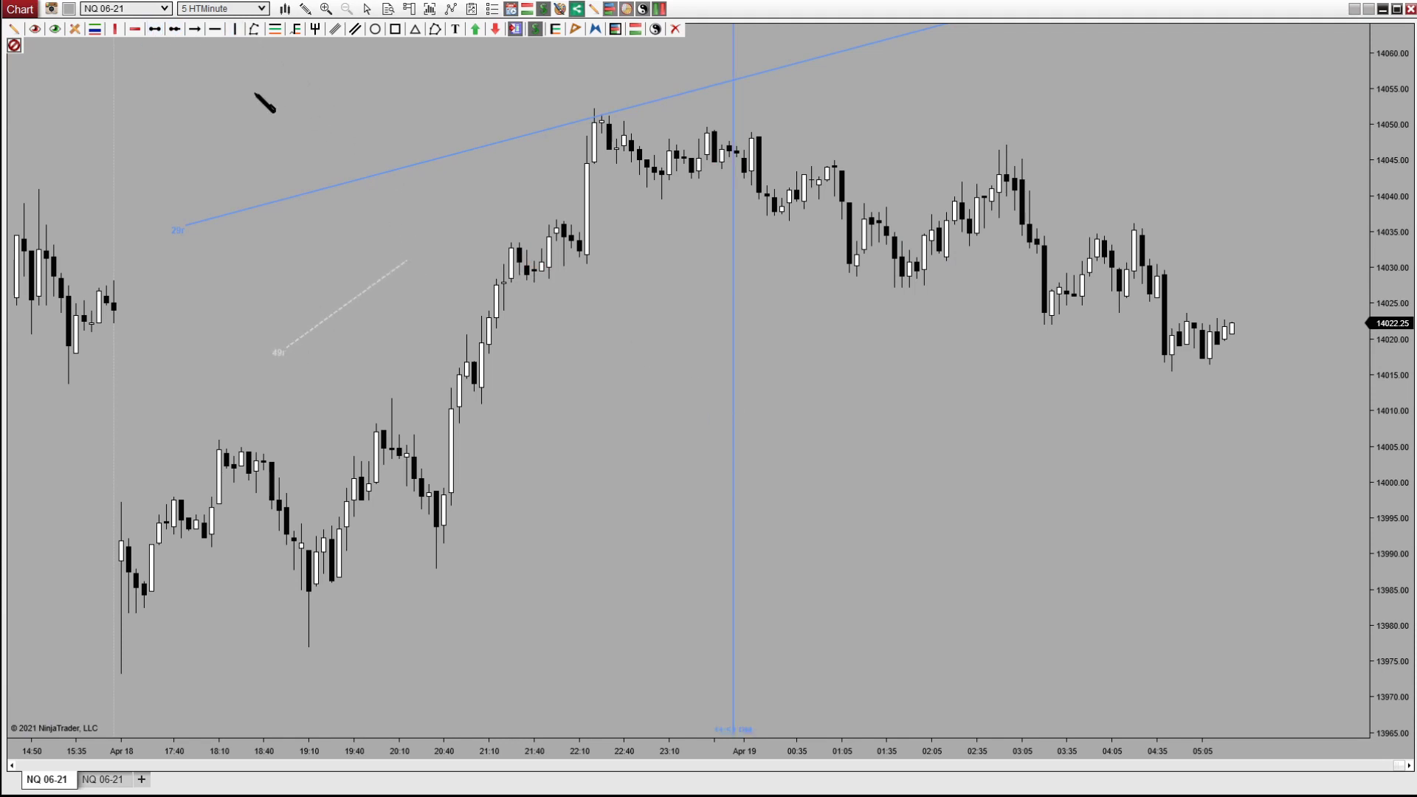
pyautogui.click(214, 31)
pyautogui.click(927, 428)
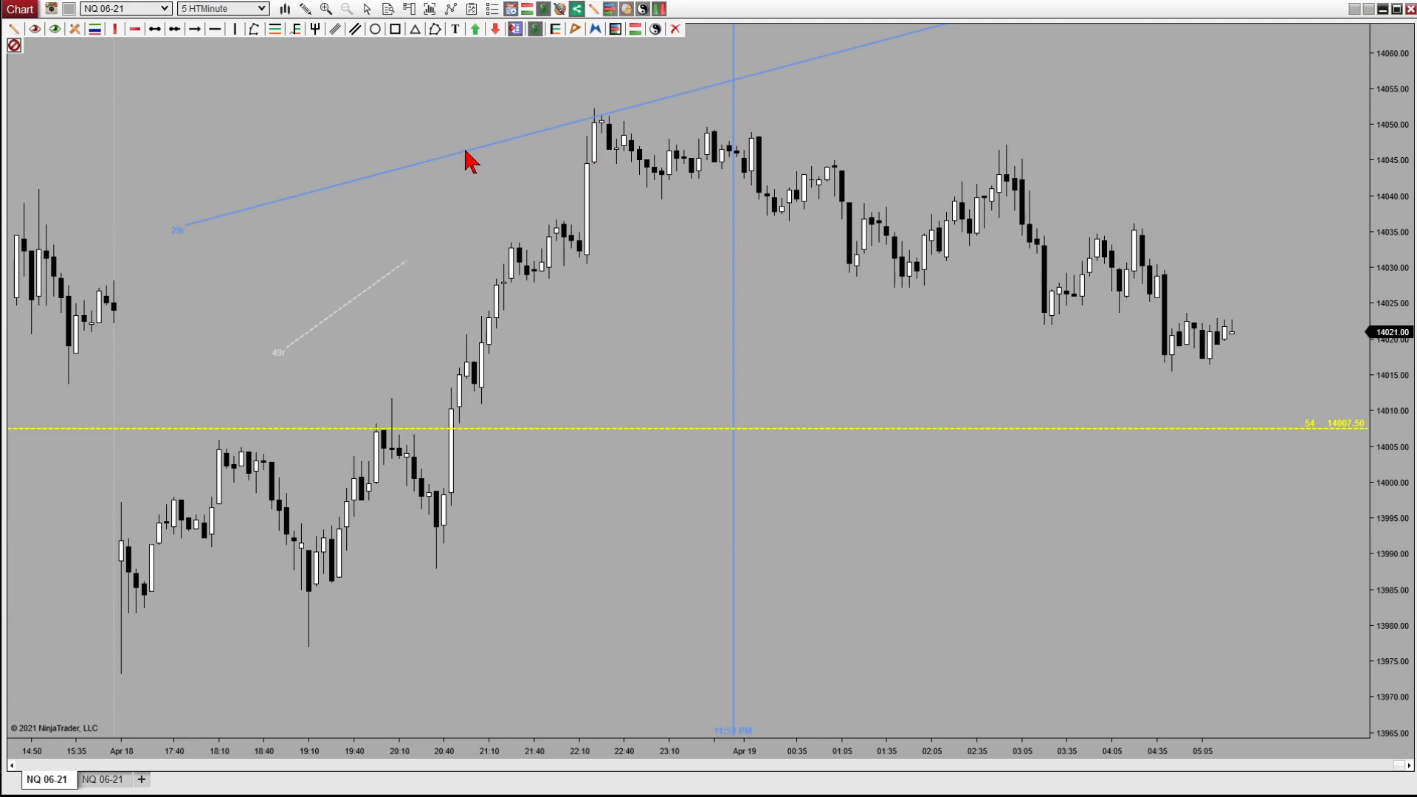
# Step: Remove the dashed white HTLine drawing and draw two new dashed rays
pyautogui.click(676, 29)
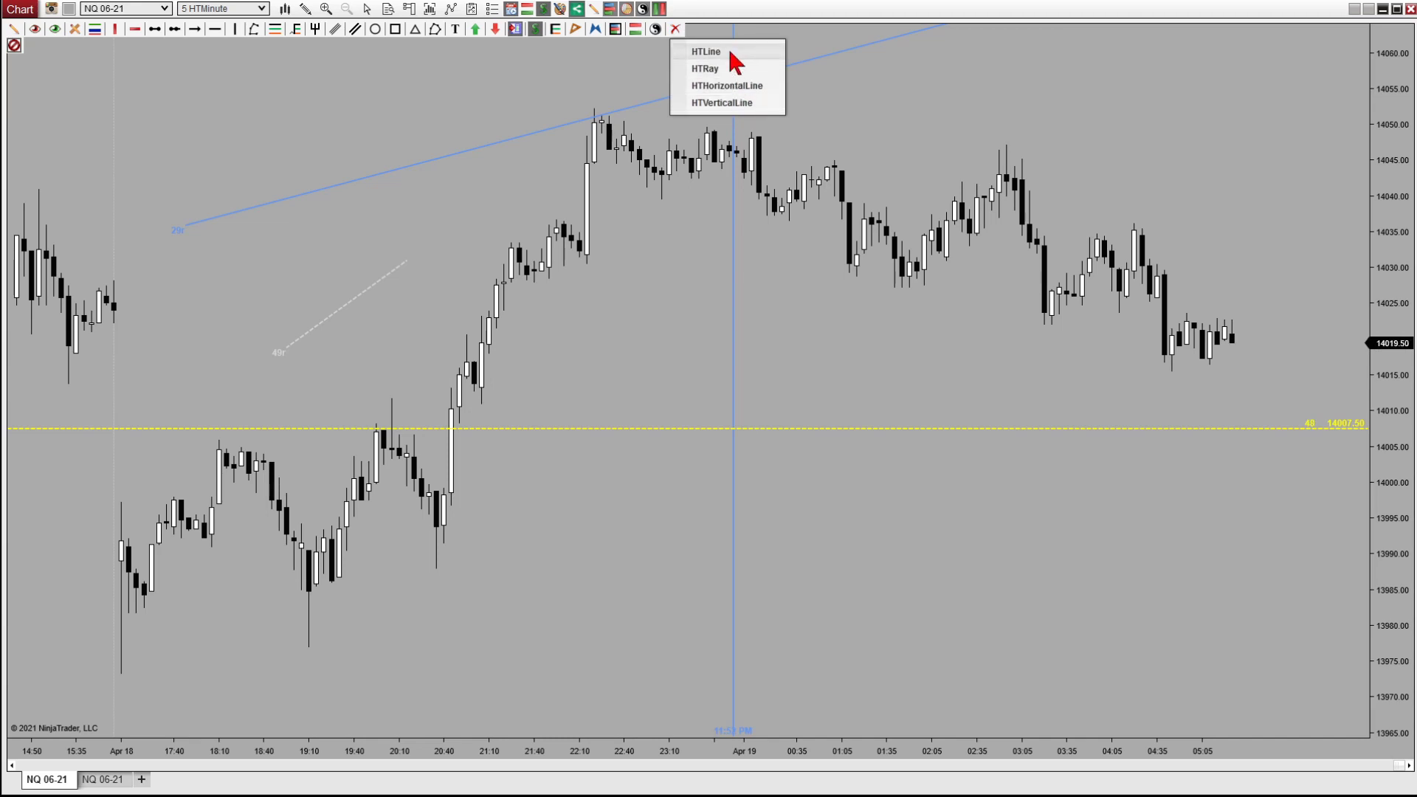
pyautogui.click(731, 51)
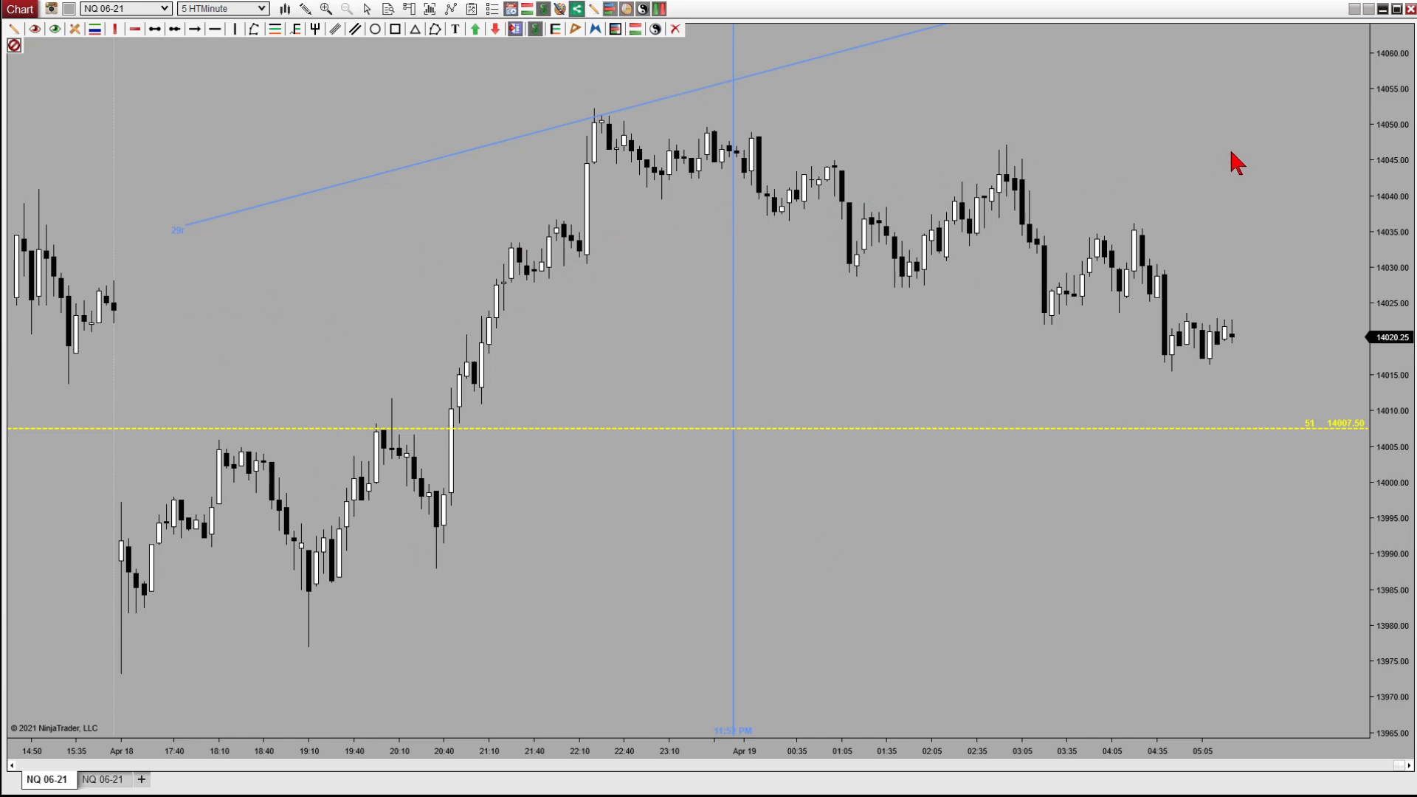
pyautogui.click(175, 30)
pyautogui.click(185, 282)
pyautogui.click(408, 210)
pyautogui.click(174, 30)
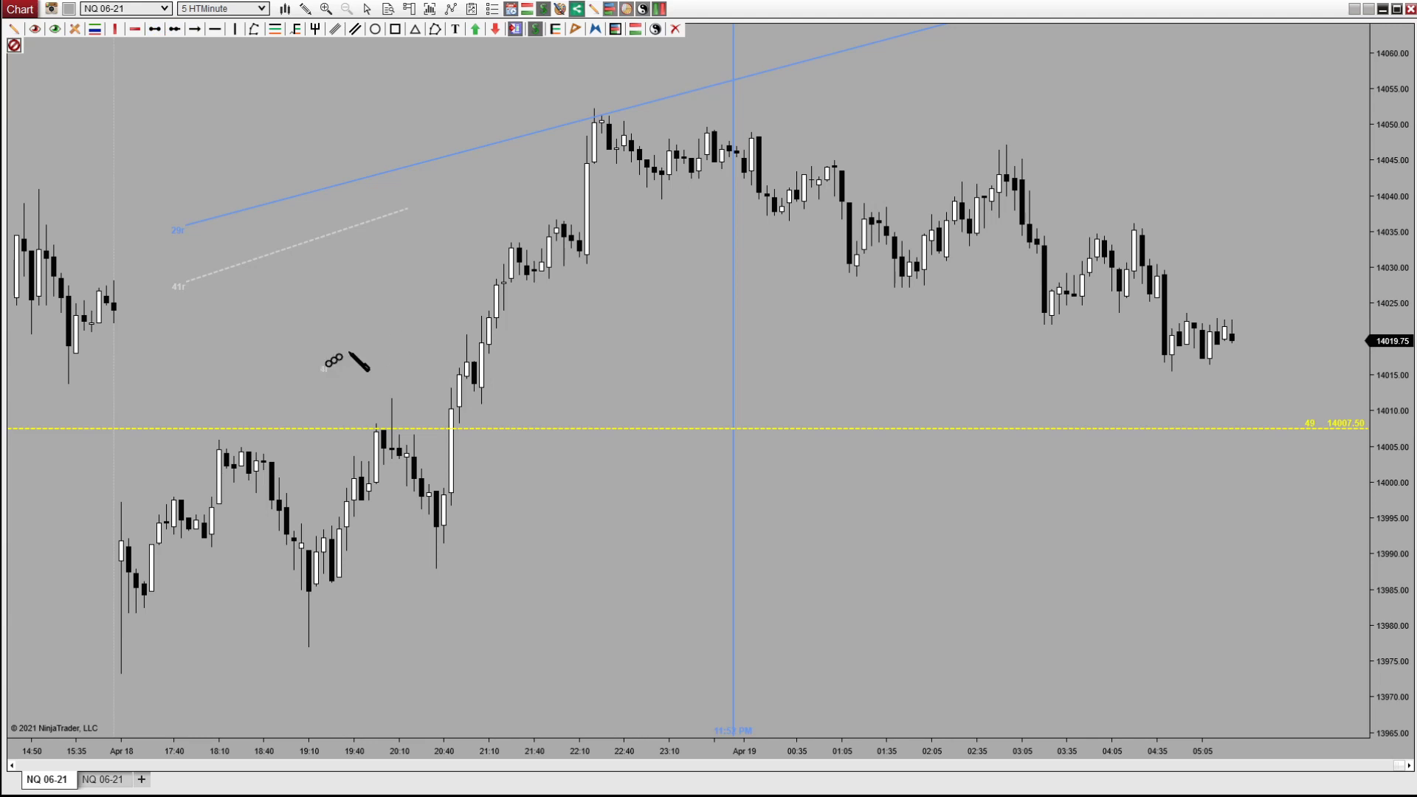
pyautogui.click(330, 363)
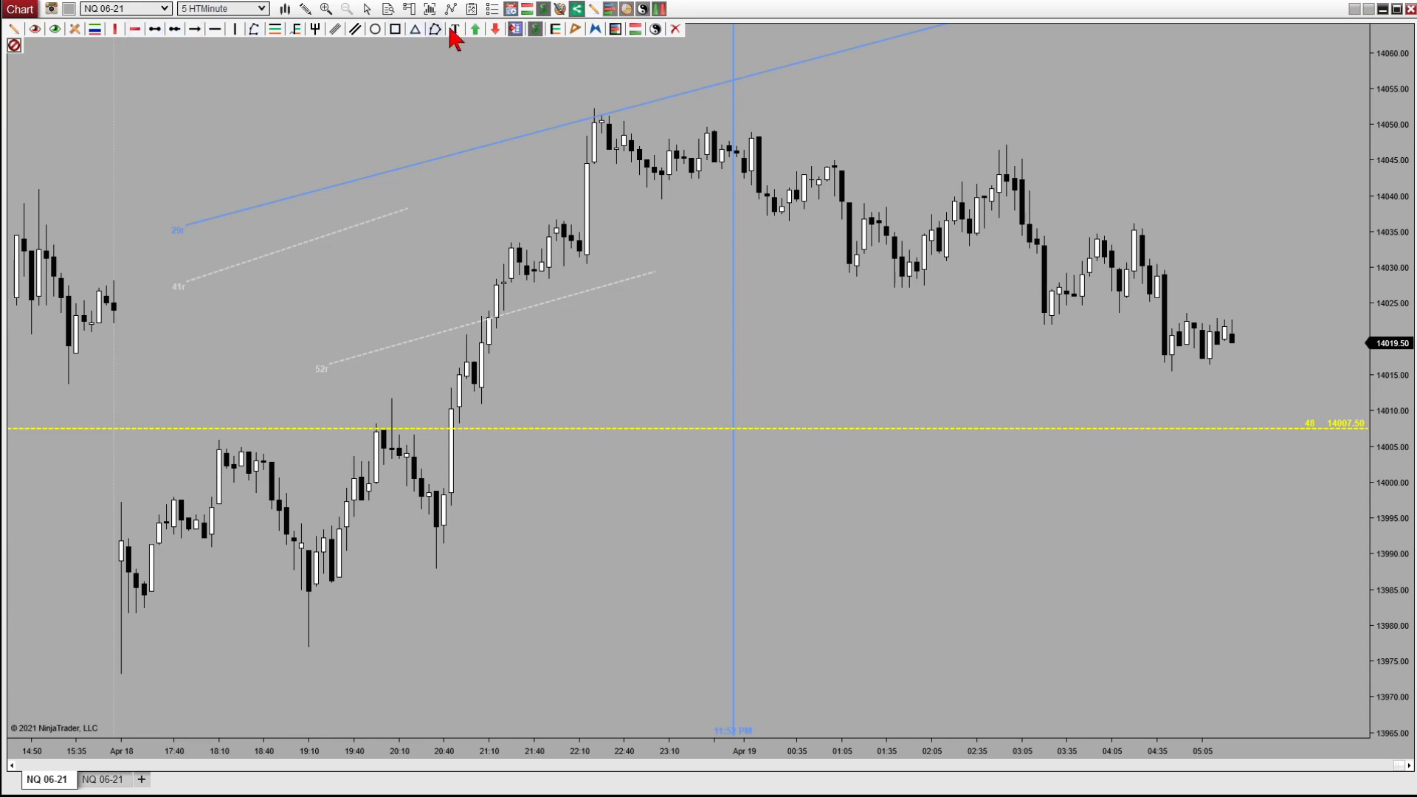
# Step: Remove the two dashed rays and the blue sloping ray using the toolbar remove buttons
pyautogui.click(677, 31)
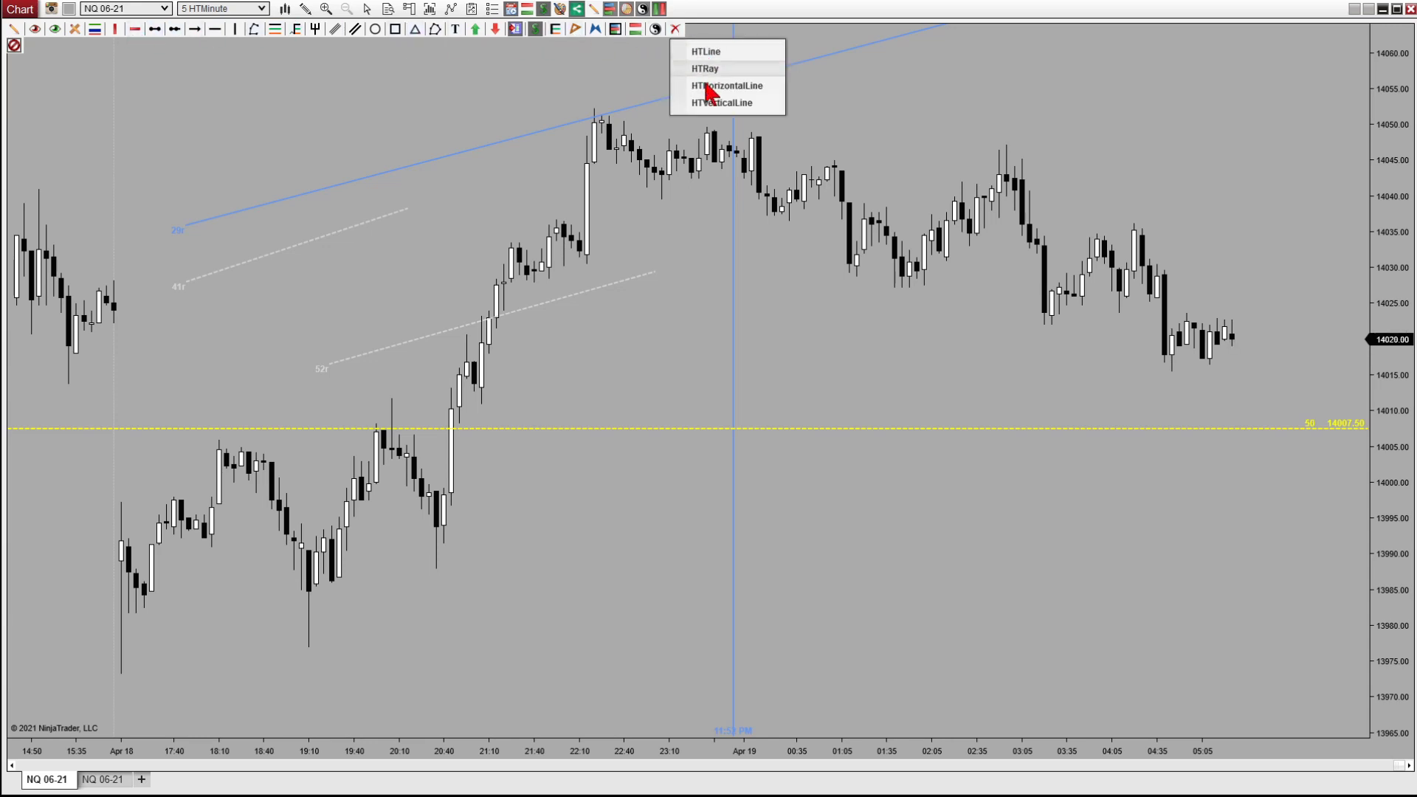
pyautogui.click(467, 98)
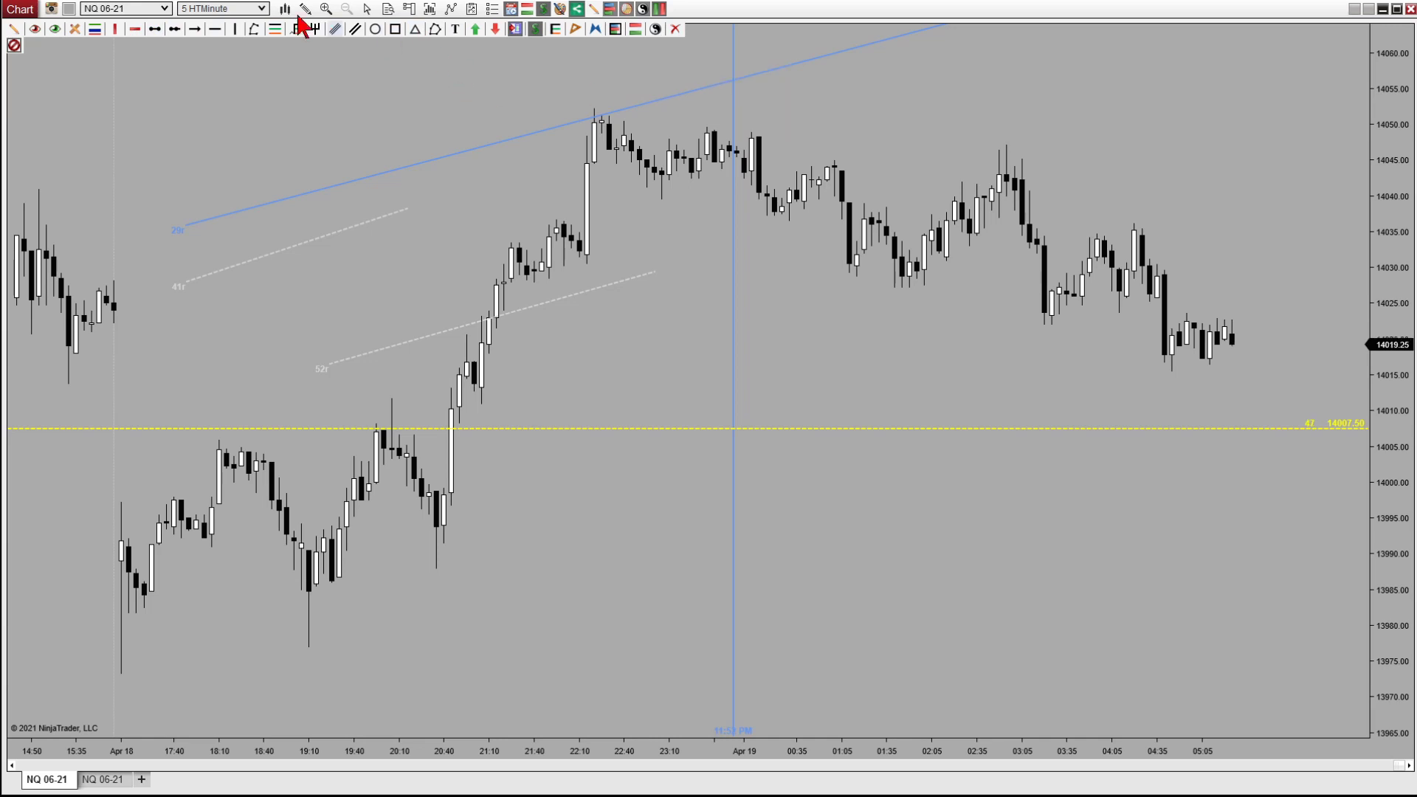
pyautogui.click(157, 31)
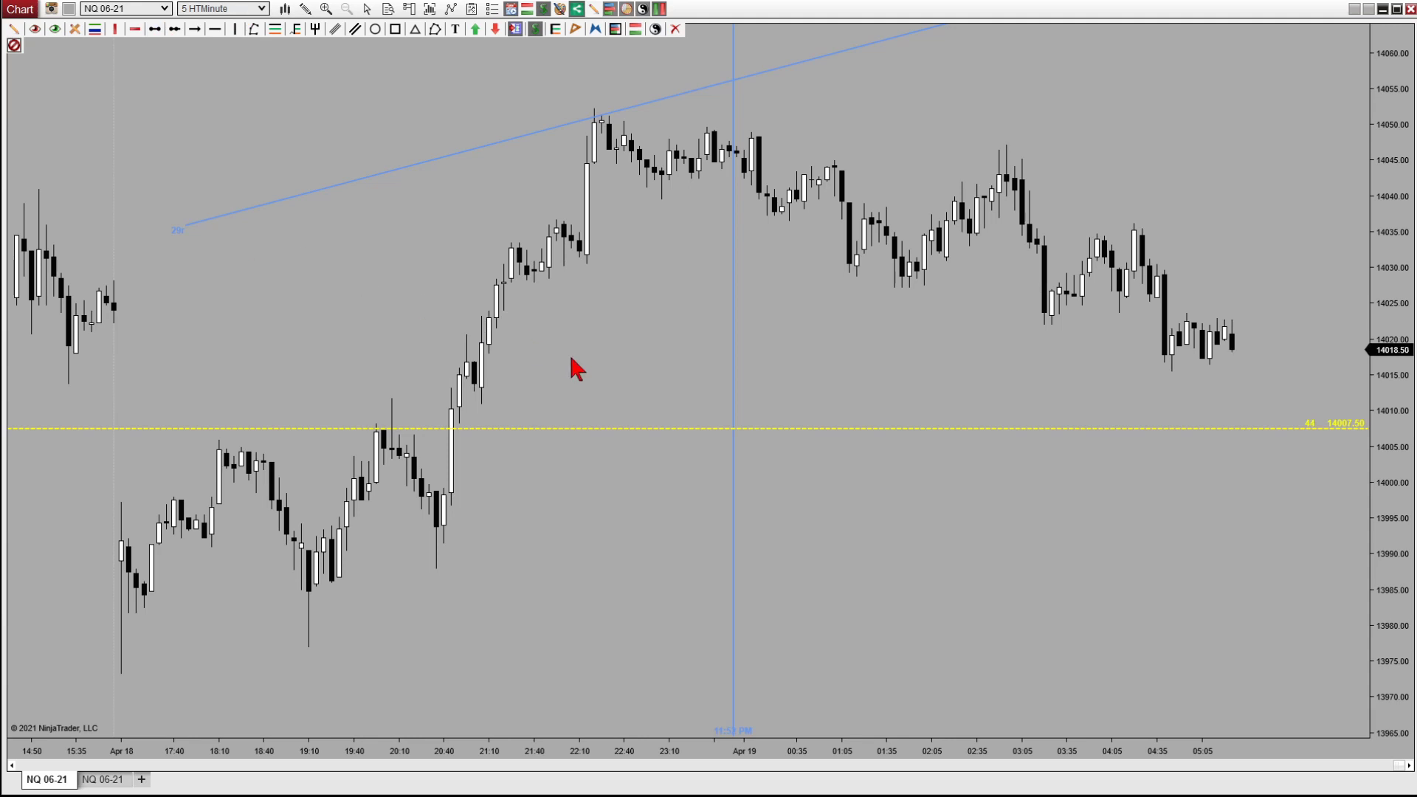
pyautogui.click(175, 29)
# Step: Clear all drawings and draw an HTRectangle zone near 14055 above the 22:25 highs
pyautogui.click(676, 39)
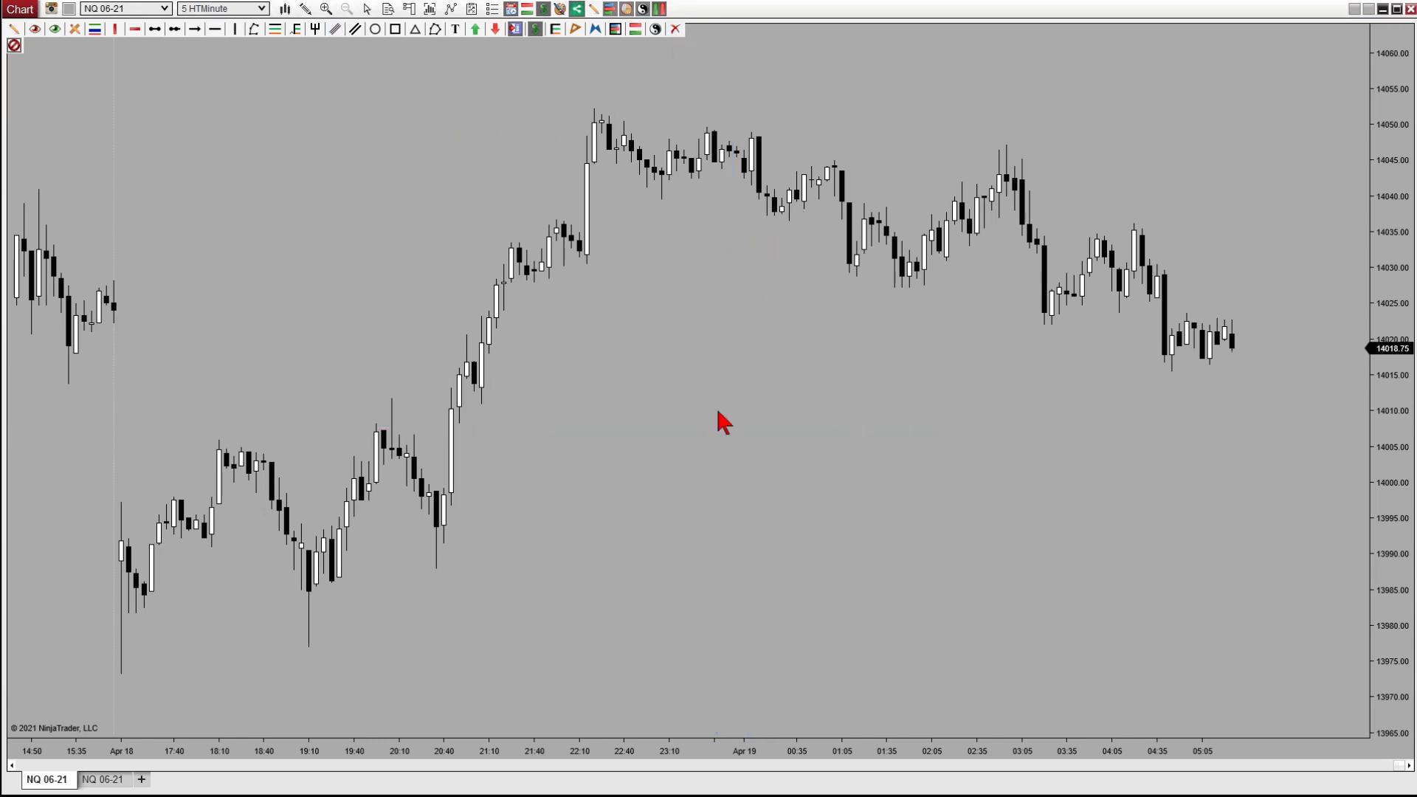
pyautogui.click(396, 30)
pyautogui.moveTo(550, 70); pyautogui.dragTo(610, 98)
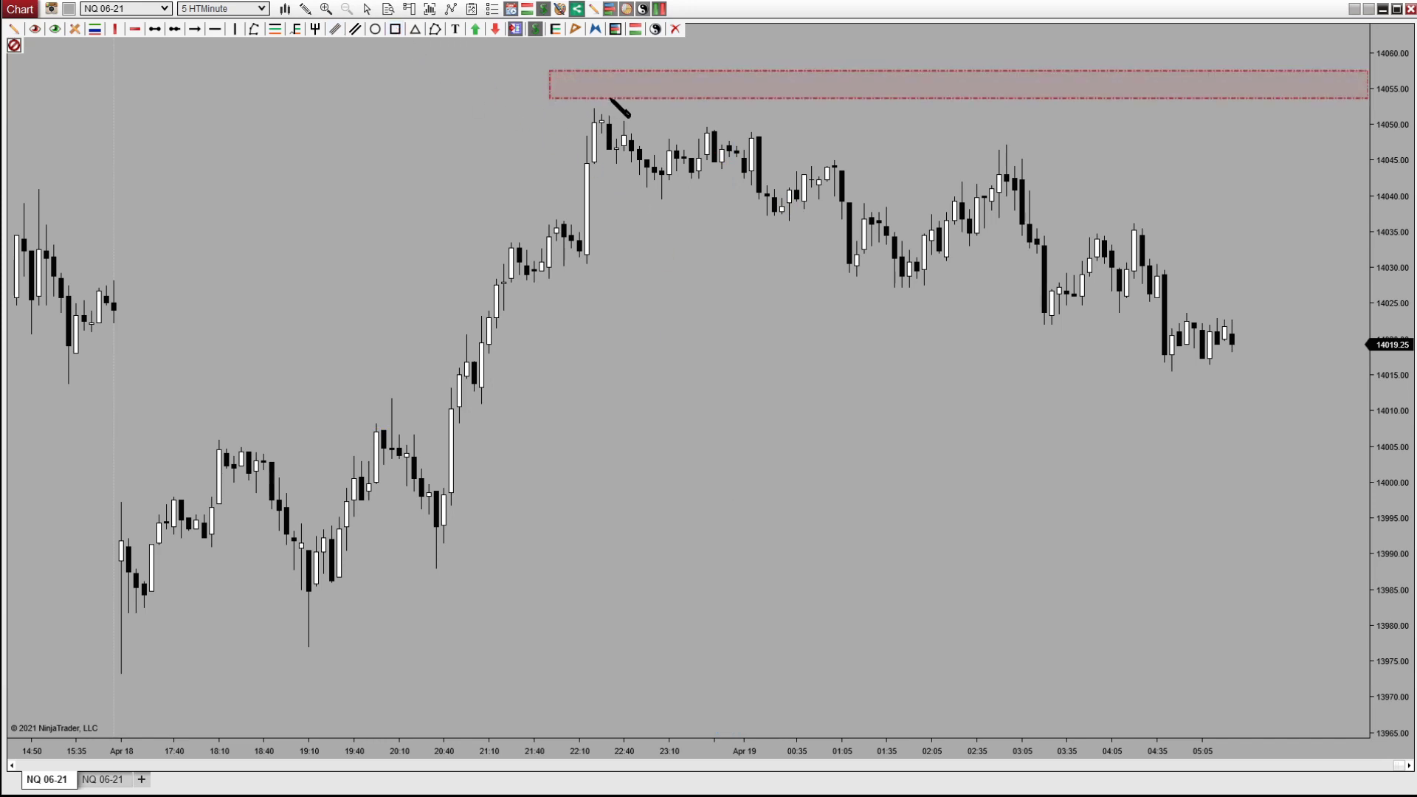
pyautogui.doubleClick(686, 98)
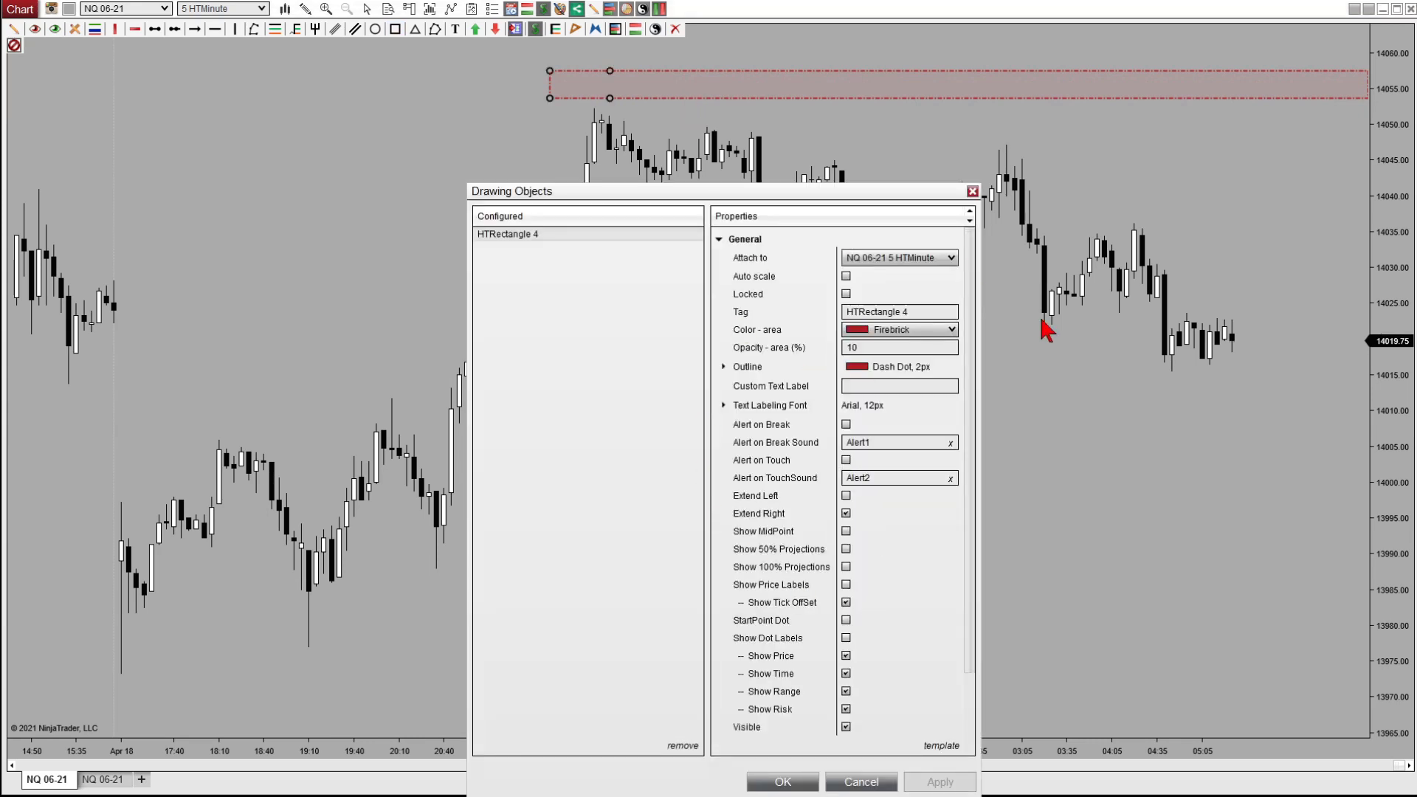
pyautogui.click(973, 191)
pyautogui.rightClick(727, 99)
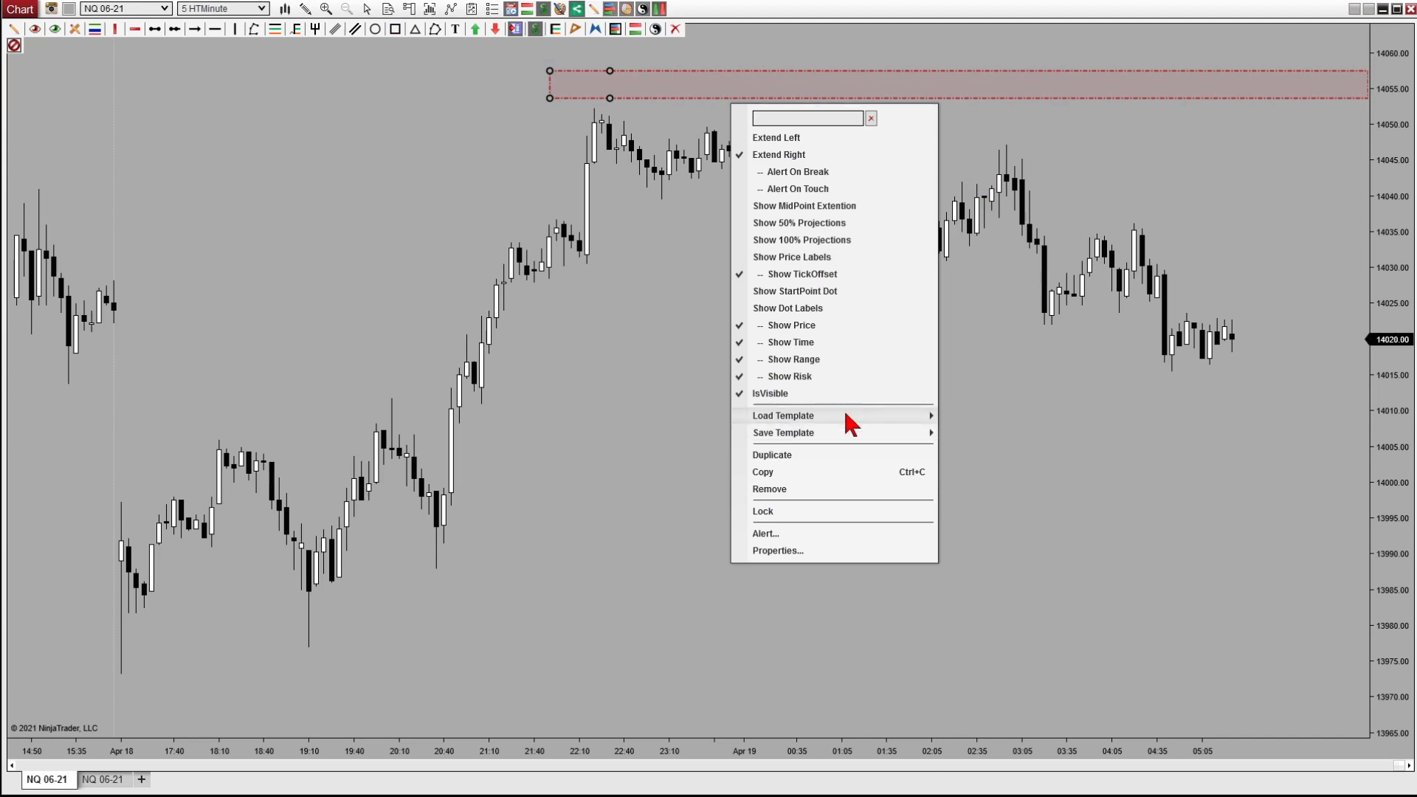
# Step: Undo the rectangle's template change with Ctrl+Z and select the small blue rectangle
pyautogui.moveTo(843, 413)
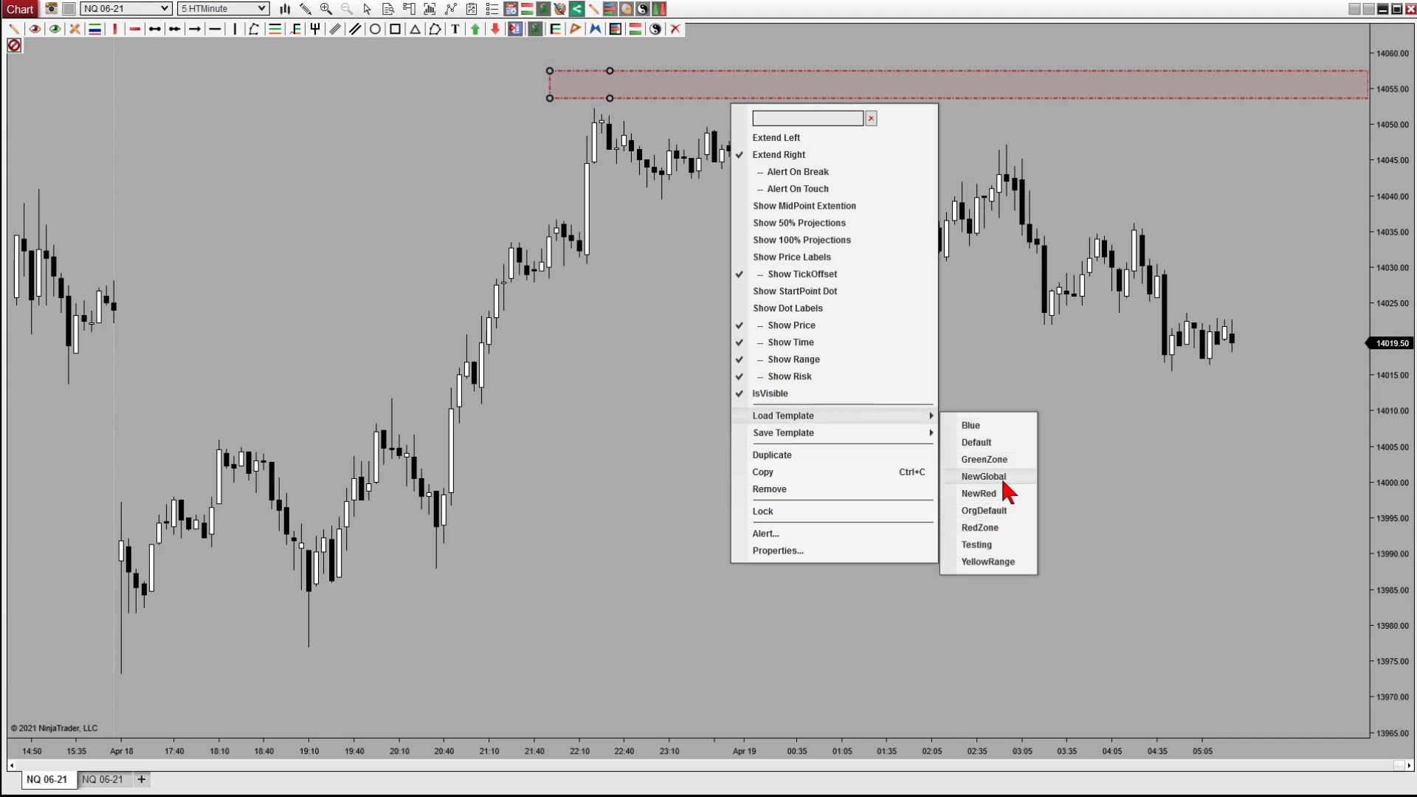
pyautogui.click(1002, 513)
pyautogui.hotkey('ctrl', 'z')
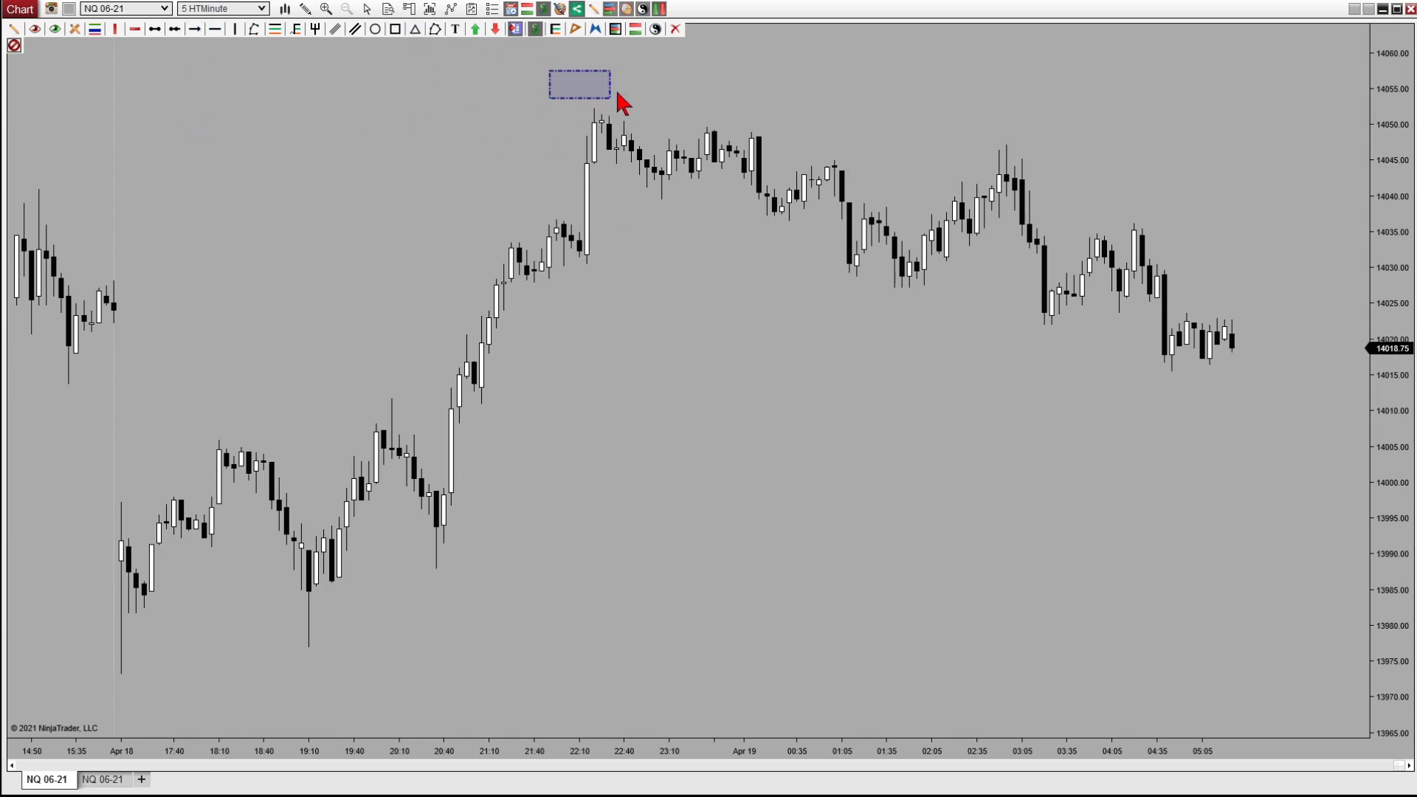
pyautogui.click(581, 99)
# Step: Enable Extend Left, Extend Right, Alert On Break and Alert On Touch on the blue zone
pyautogui.rightClick(582, 98)
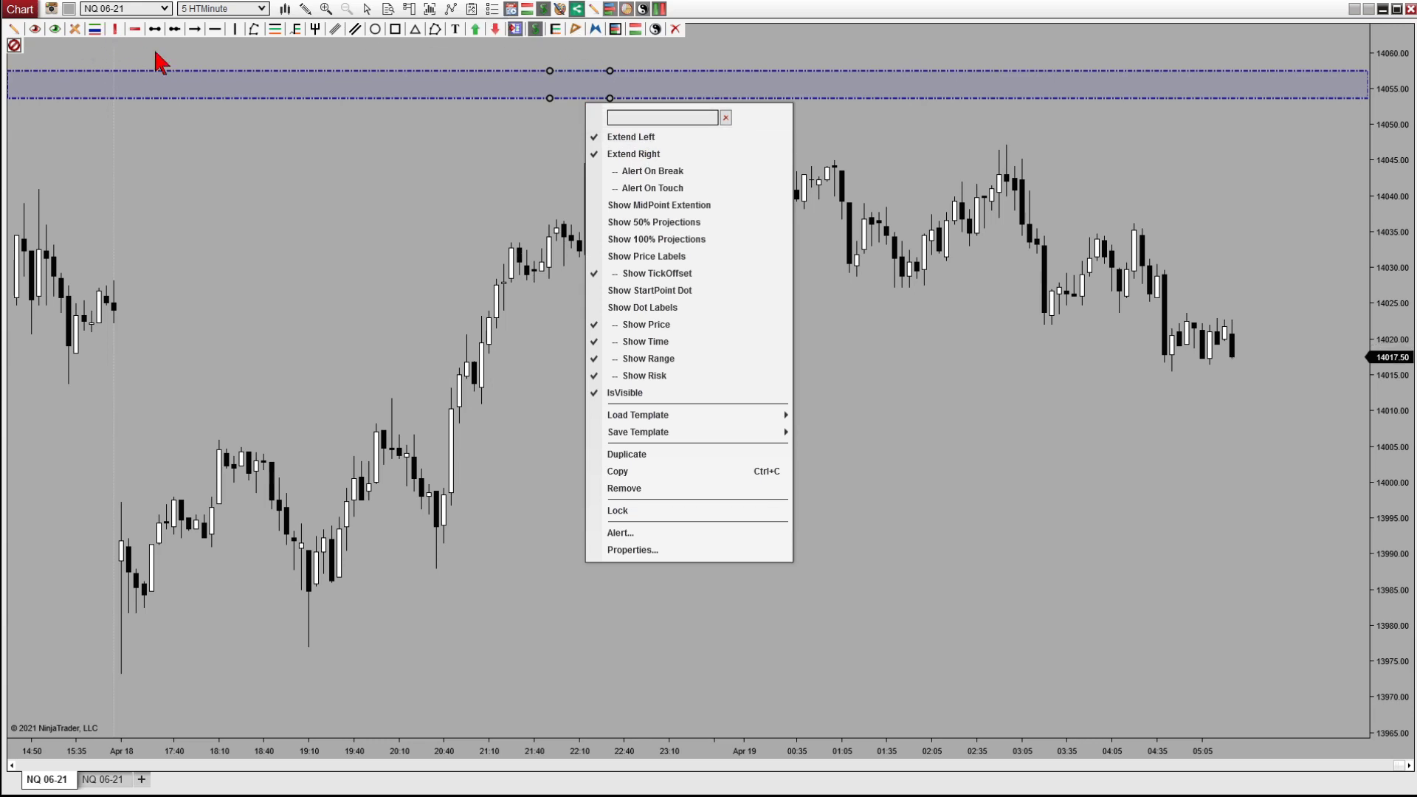
pyautogui.click(697, 171)
pyautogui.click(373, 172)
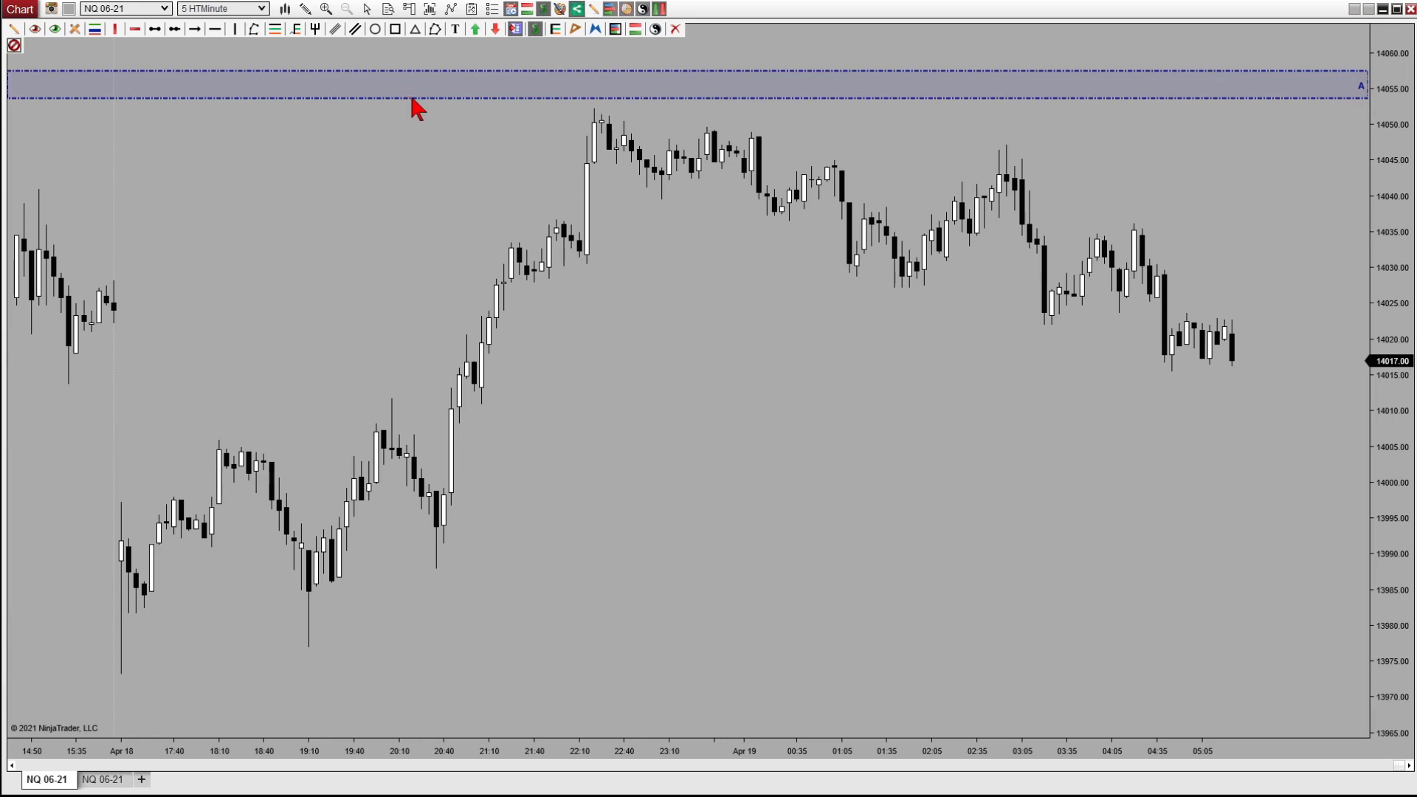
# Step: Lower the zone to about 14025–14030 and move the Alerts Log to the upper left
pyautogui.moveTo(411, 101); pyautogui.dragTo(530, 303)
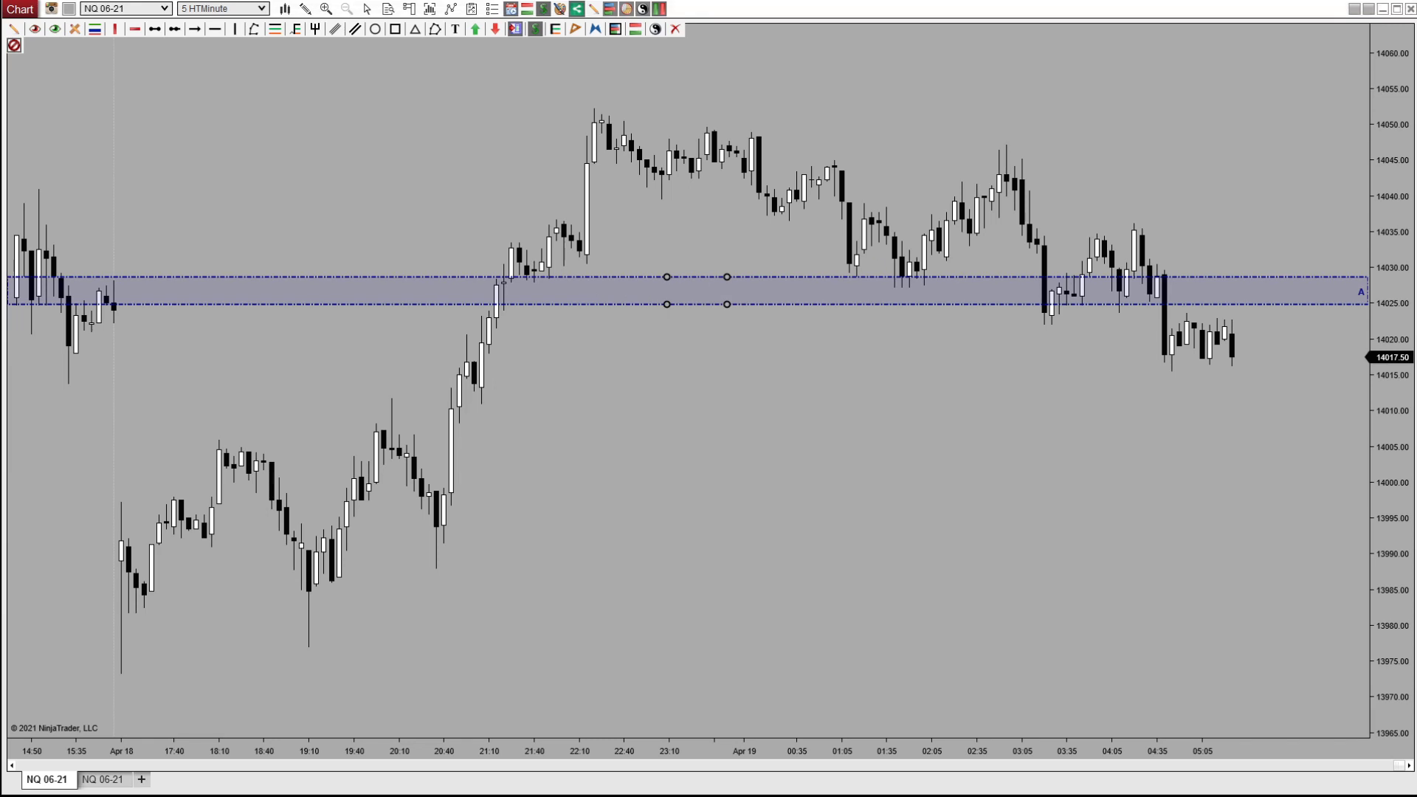
pyautogui.moveTo(351, 142); pyautogui.dragTo(307, 45)
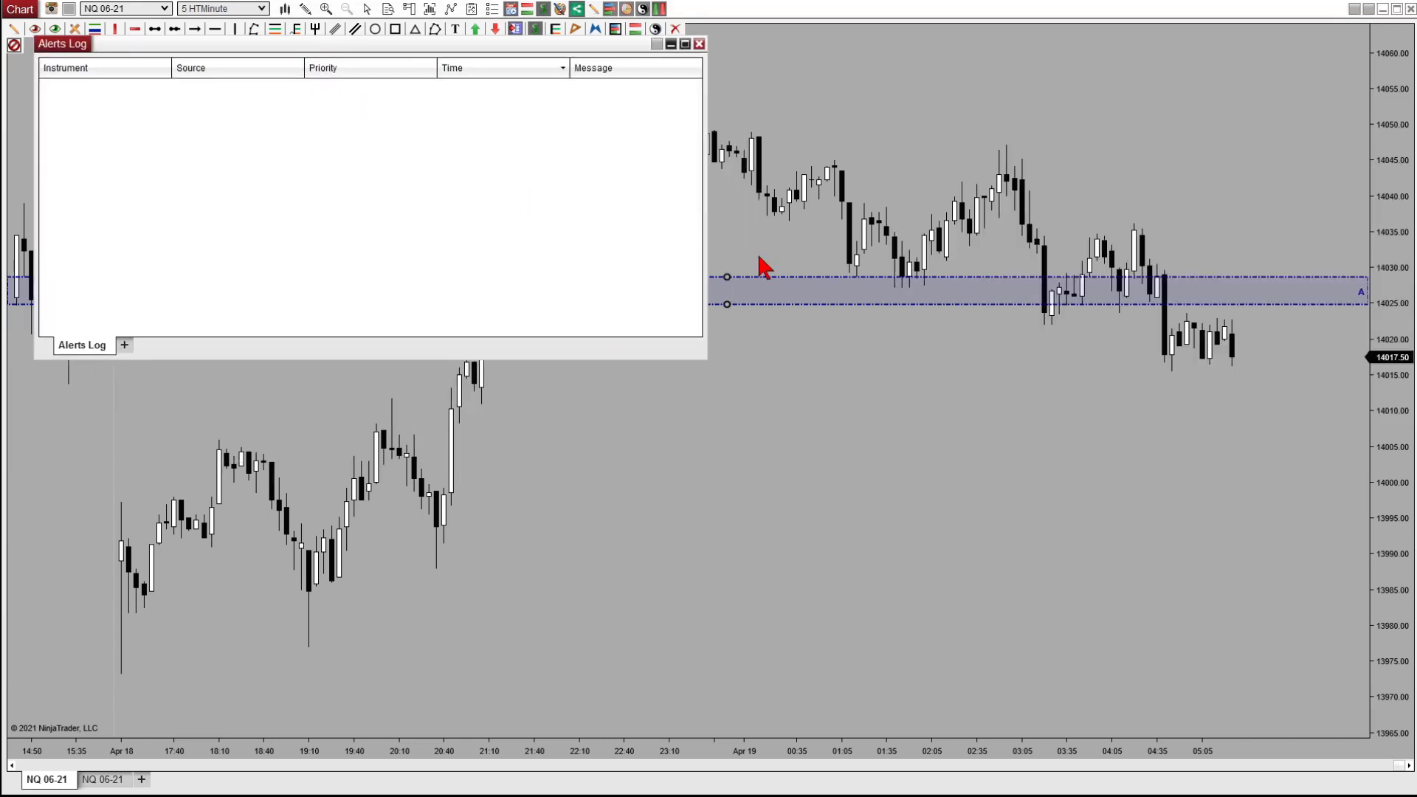
# Step: Drag the zone down to about 14006–14009 and re-arm its break and touch alerts
pyautogui.moveTo(898, 299); pyautogui.dragTo(921, 385)
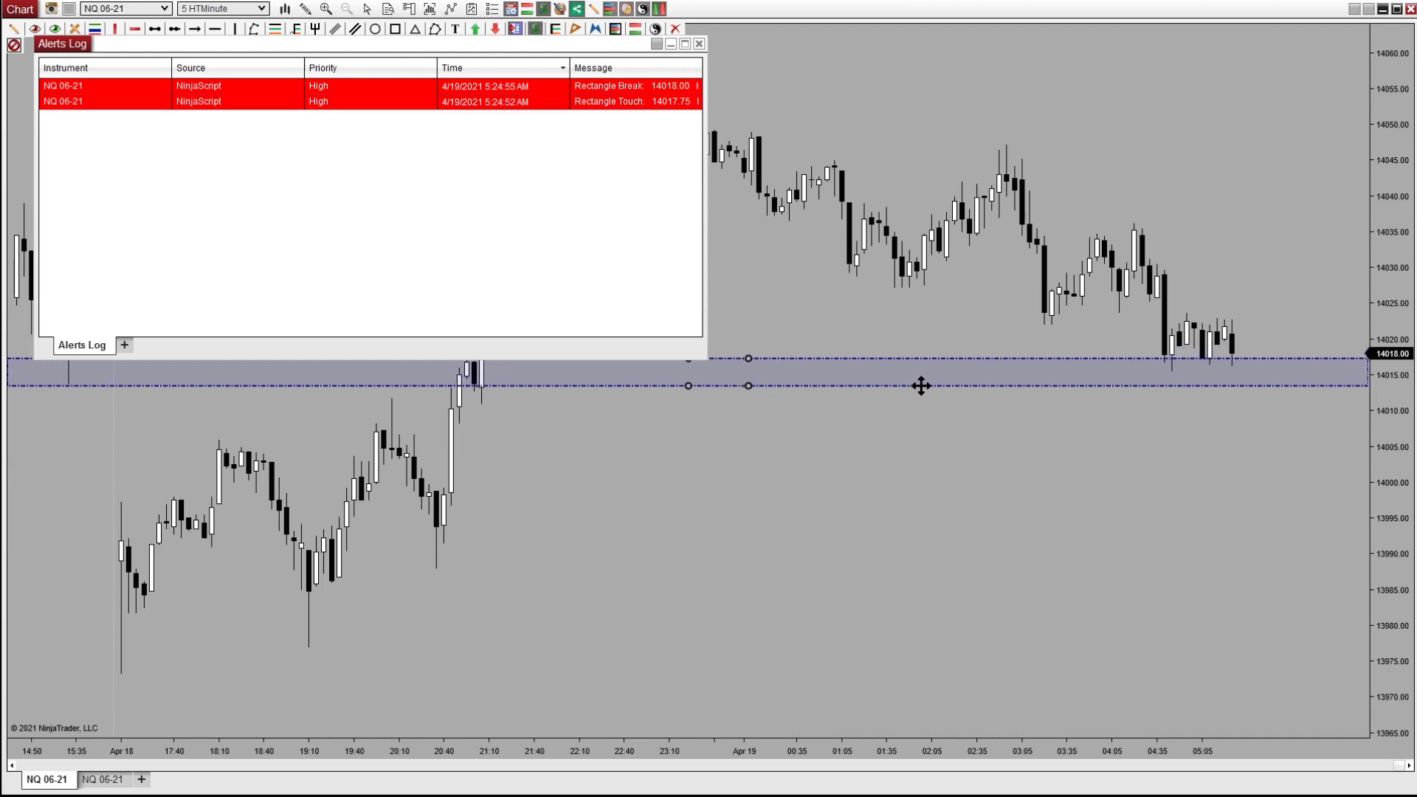
pyautogui.moveTo(921, 385); pyautogui.dragTo(923, 435)
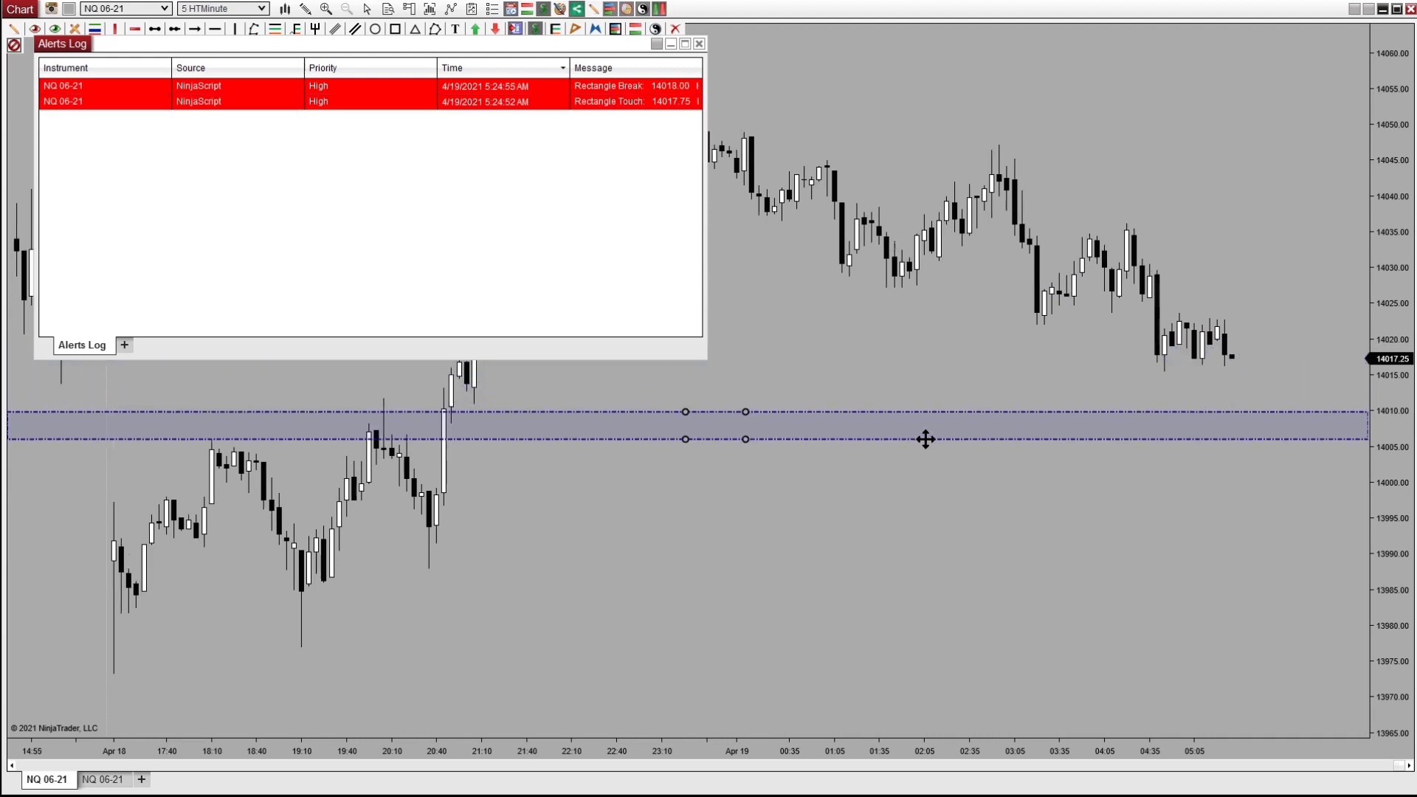
pyautogui.click(899, 514)
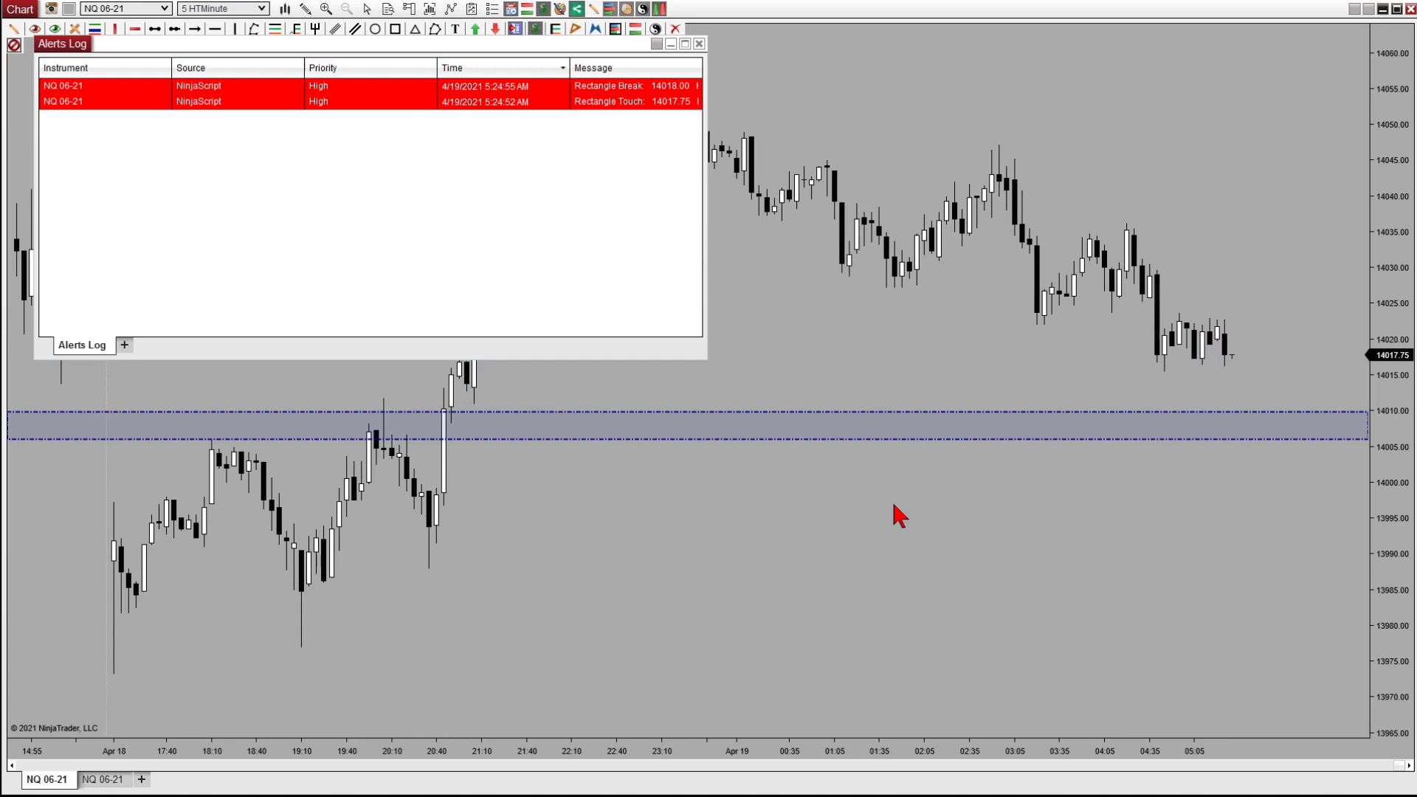
pyautogui.rightClick(895, 436)
pyautogui.click(988, 69)
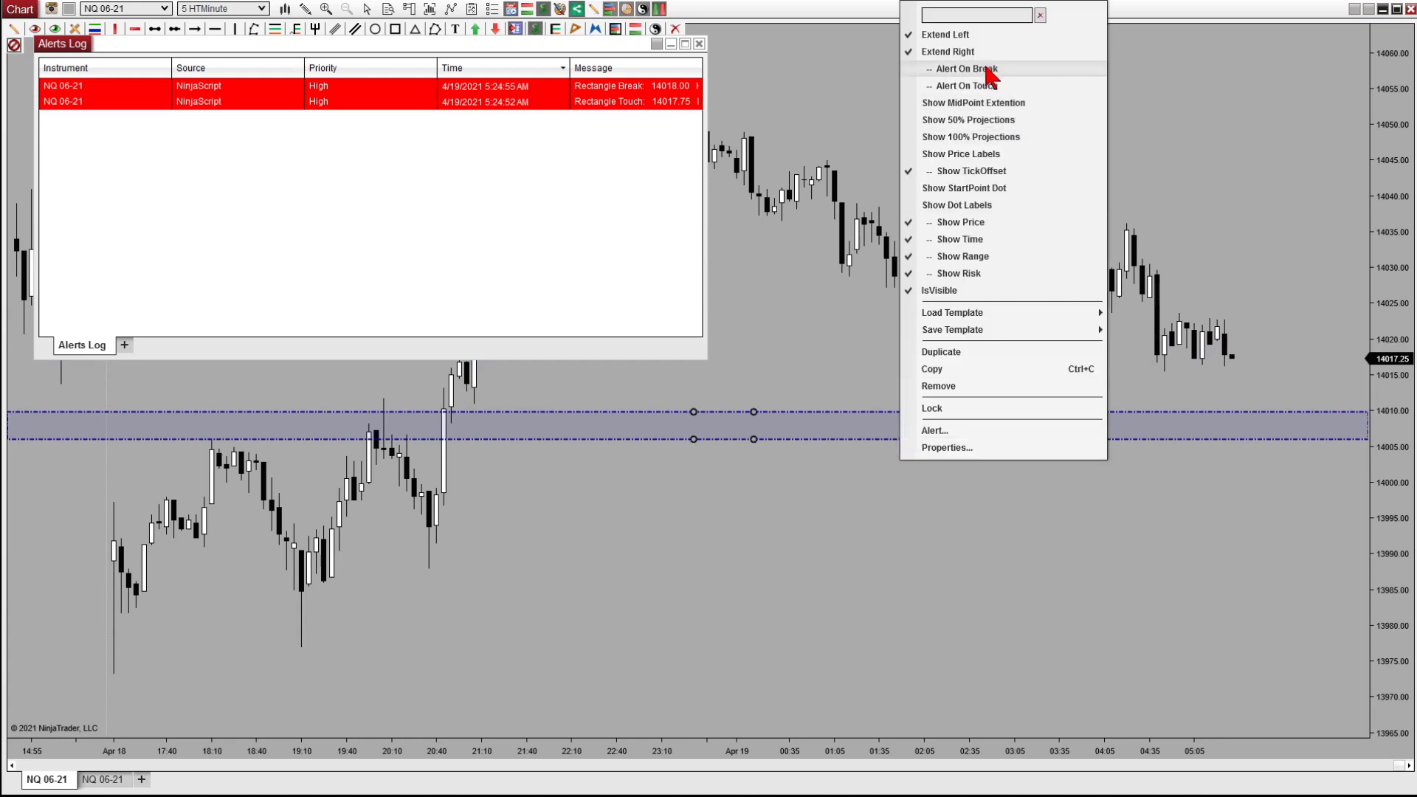
pyautogui.click(998, 85)
pyautogui.click(803, 467)
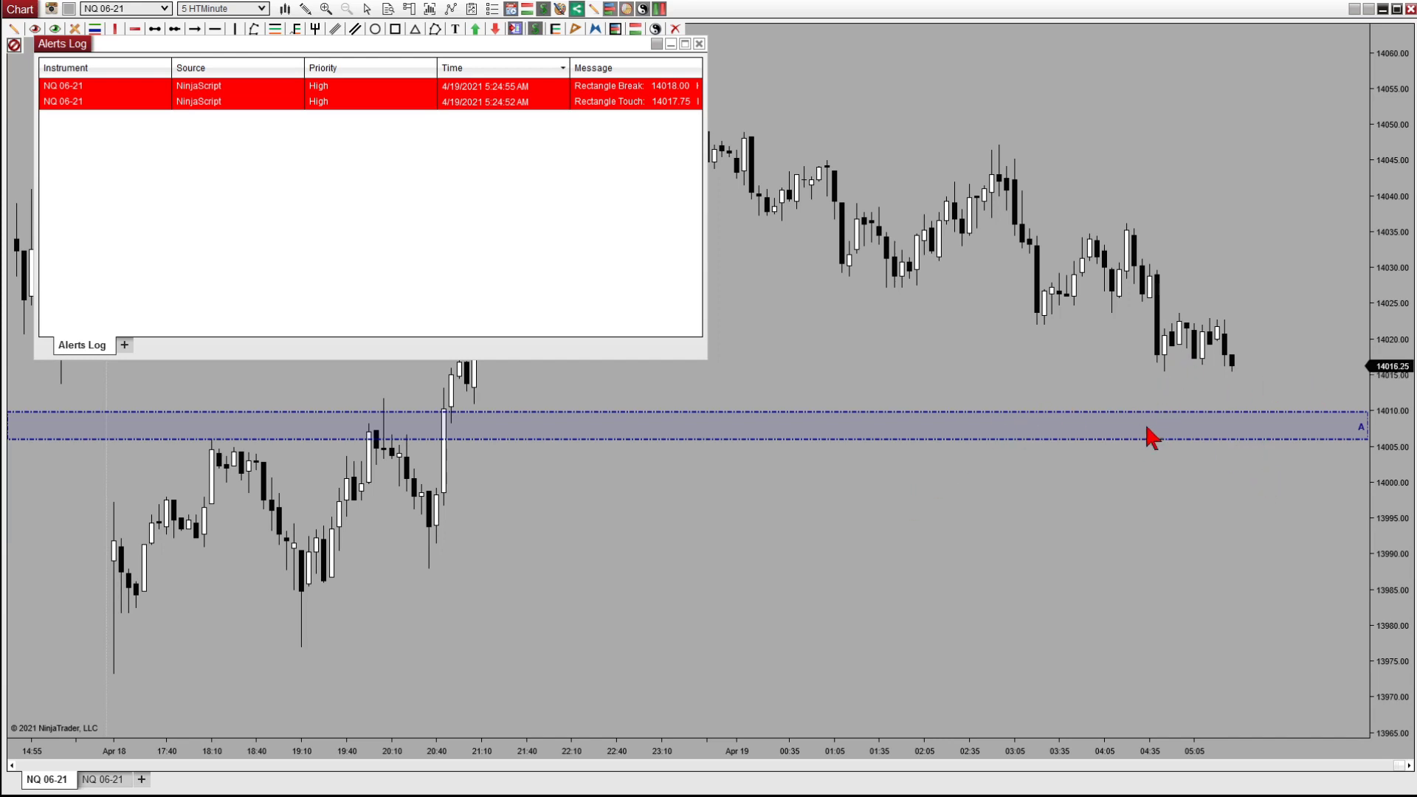
# Step: Move the zone back into price to fire the alerts, then close the Alerts Log
pyautogui.click(1106, 411)
pyautogui.moveTo(1106, 411); pyautogui.dragTo(1113, 357)
pyautogui.moveTo(1113, 348); pyautogui.dragTo(1129, 451)
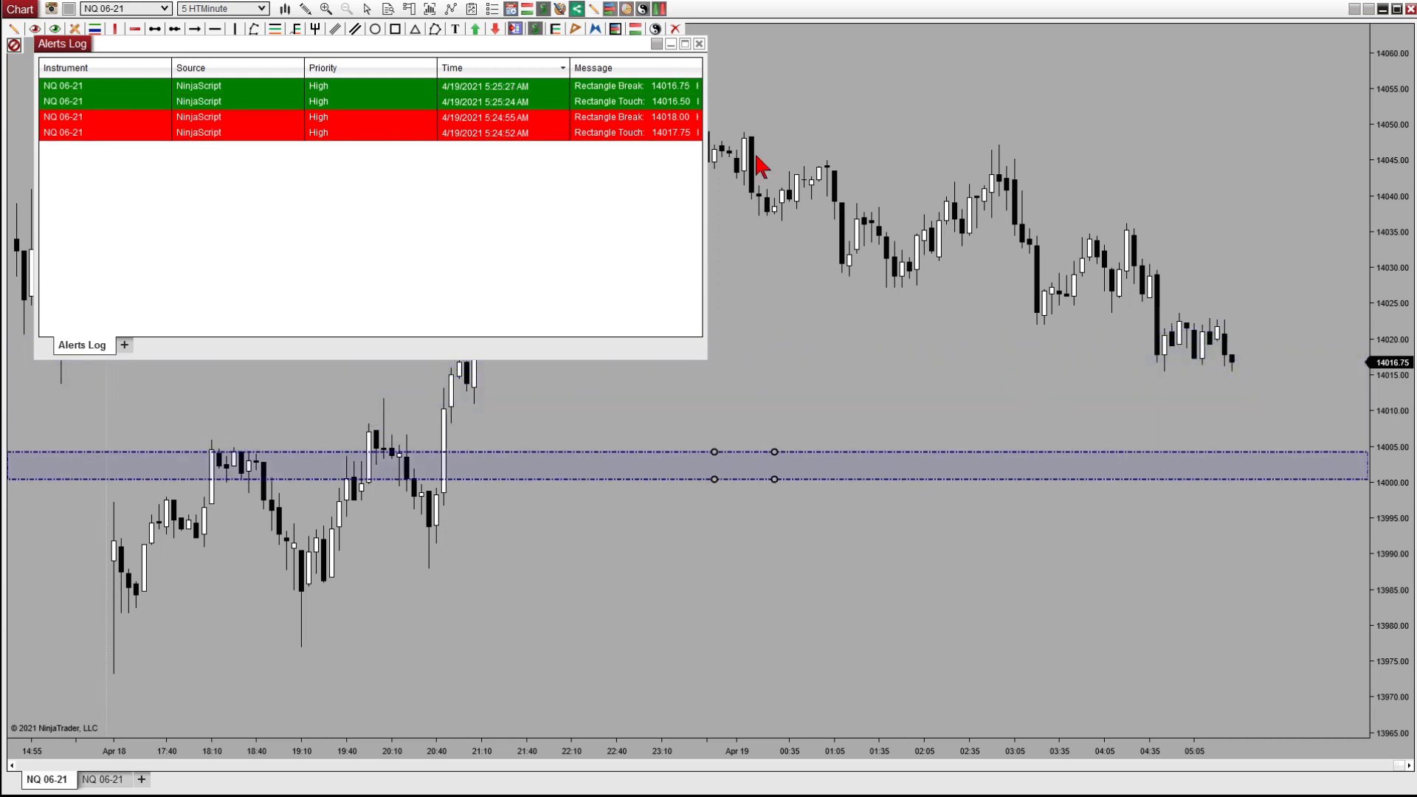
pyautogui.click(698, 43)
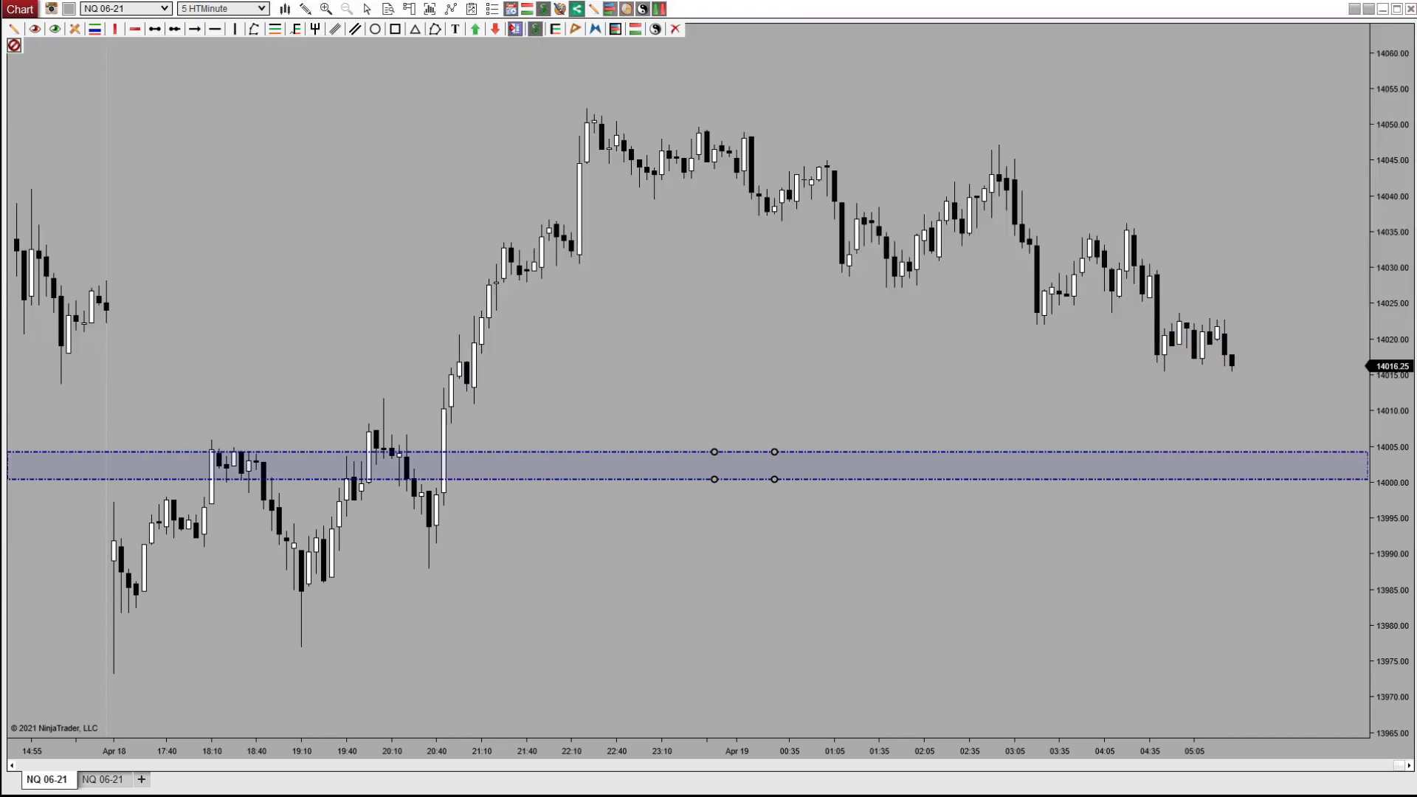
# Step: Caption the blue 14000–14005 zone 'Custom Label' through its drawing options
pyautogui.rightClick(843, 479)
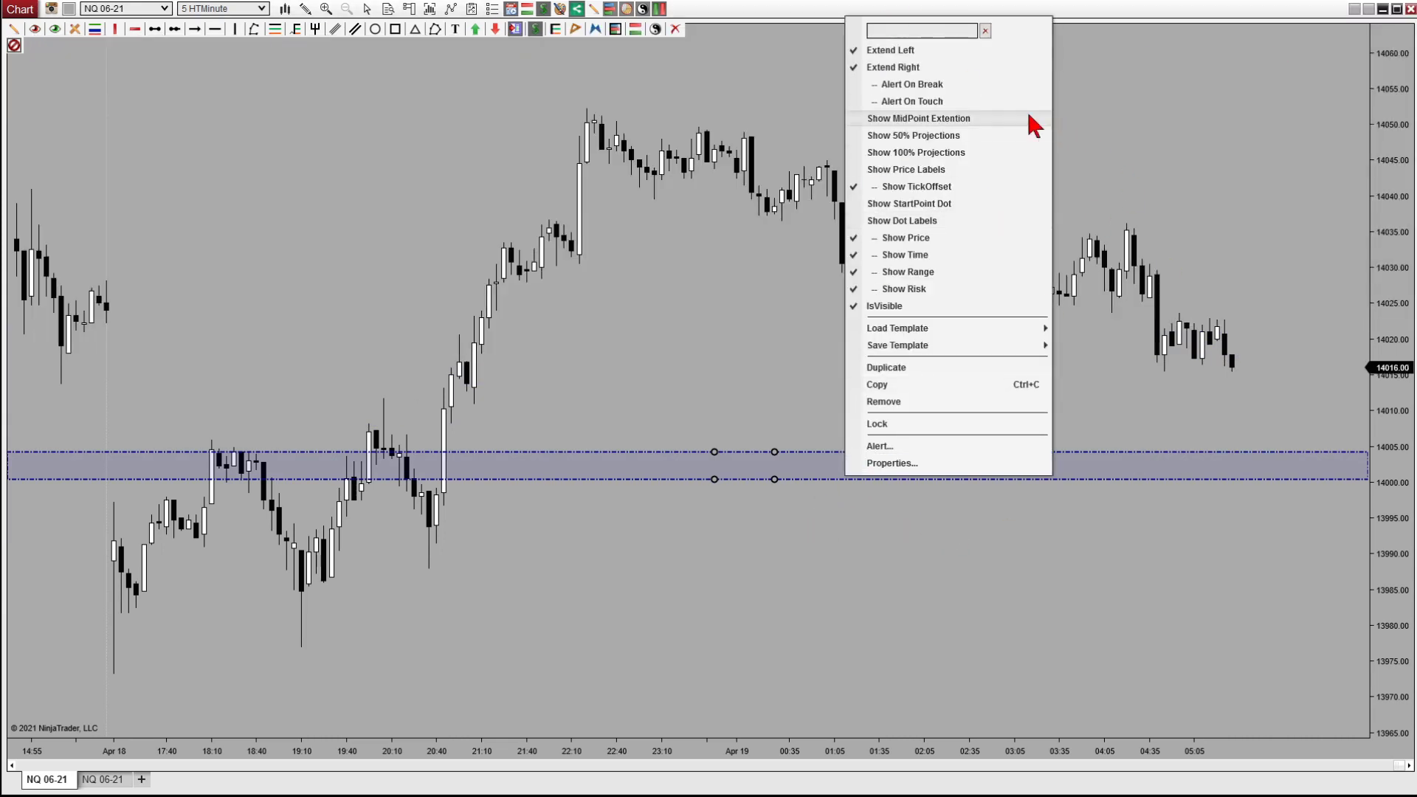
pyautogui.click(897, 32)
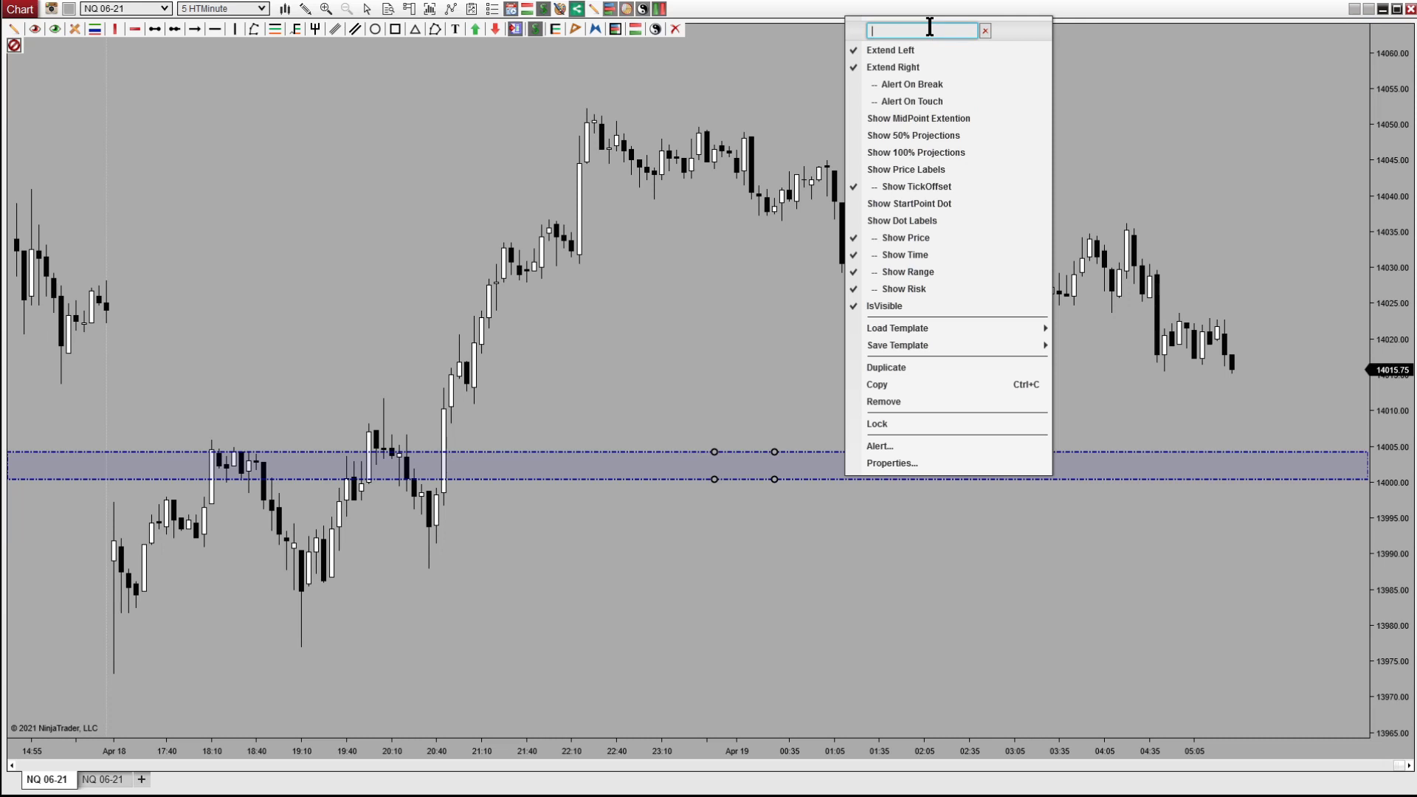
pyautogui.write('ustom Label')
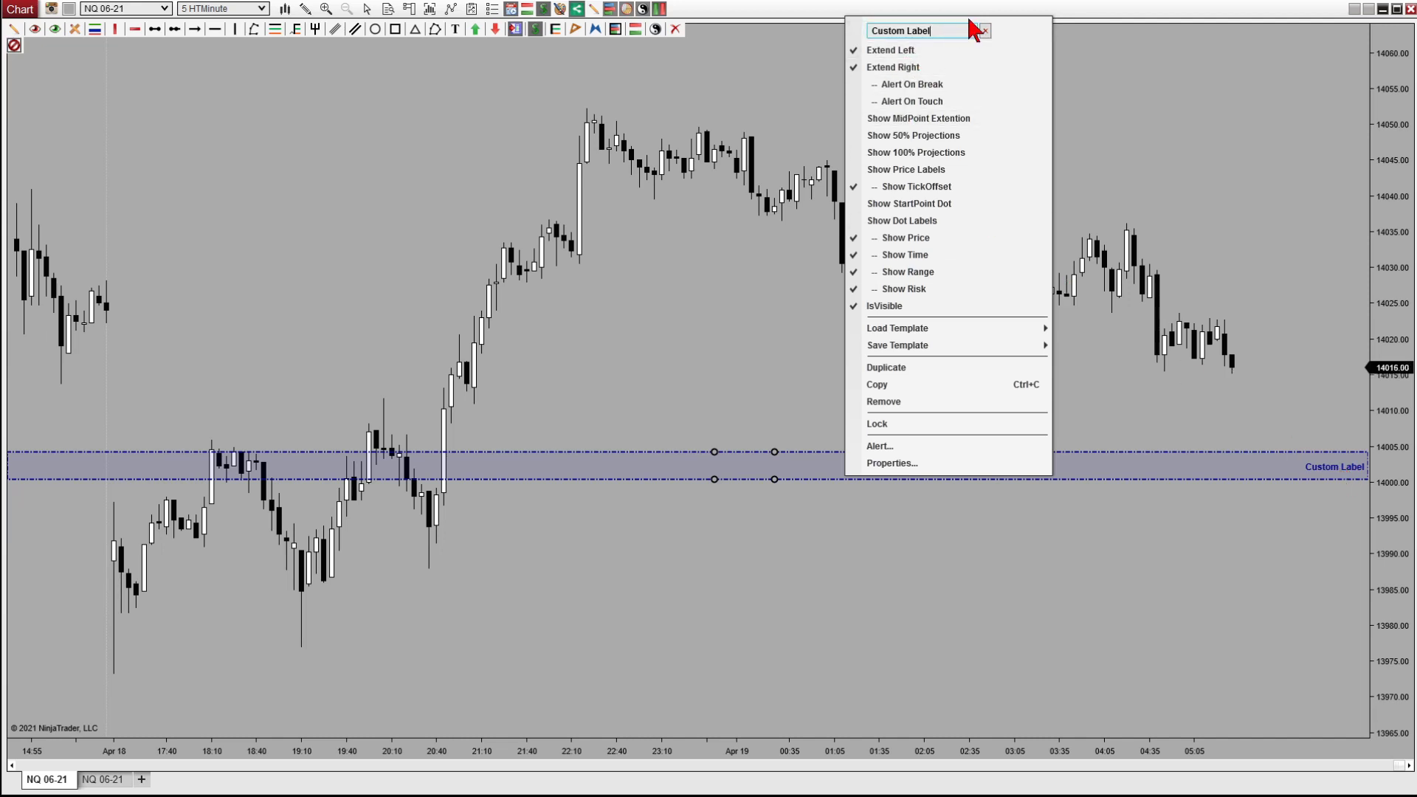
pyautogui.press('Return')
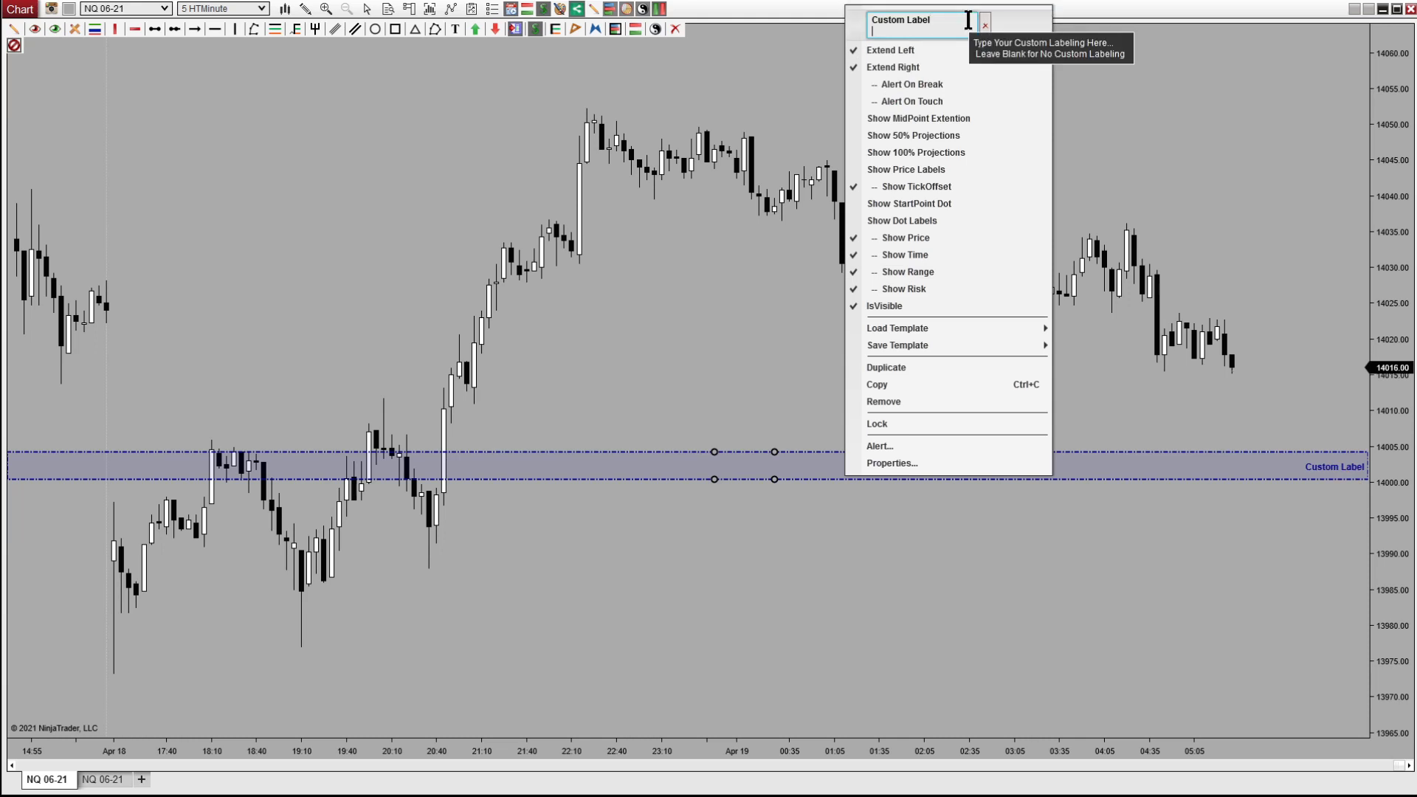
pyautogui.write('dkad')
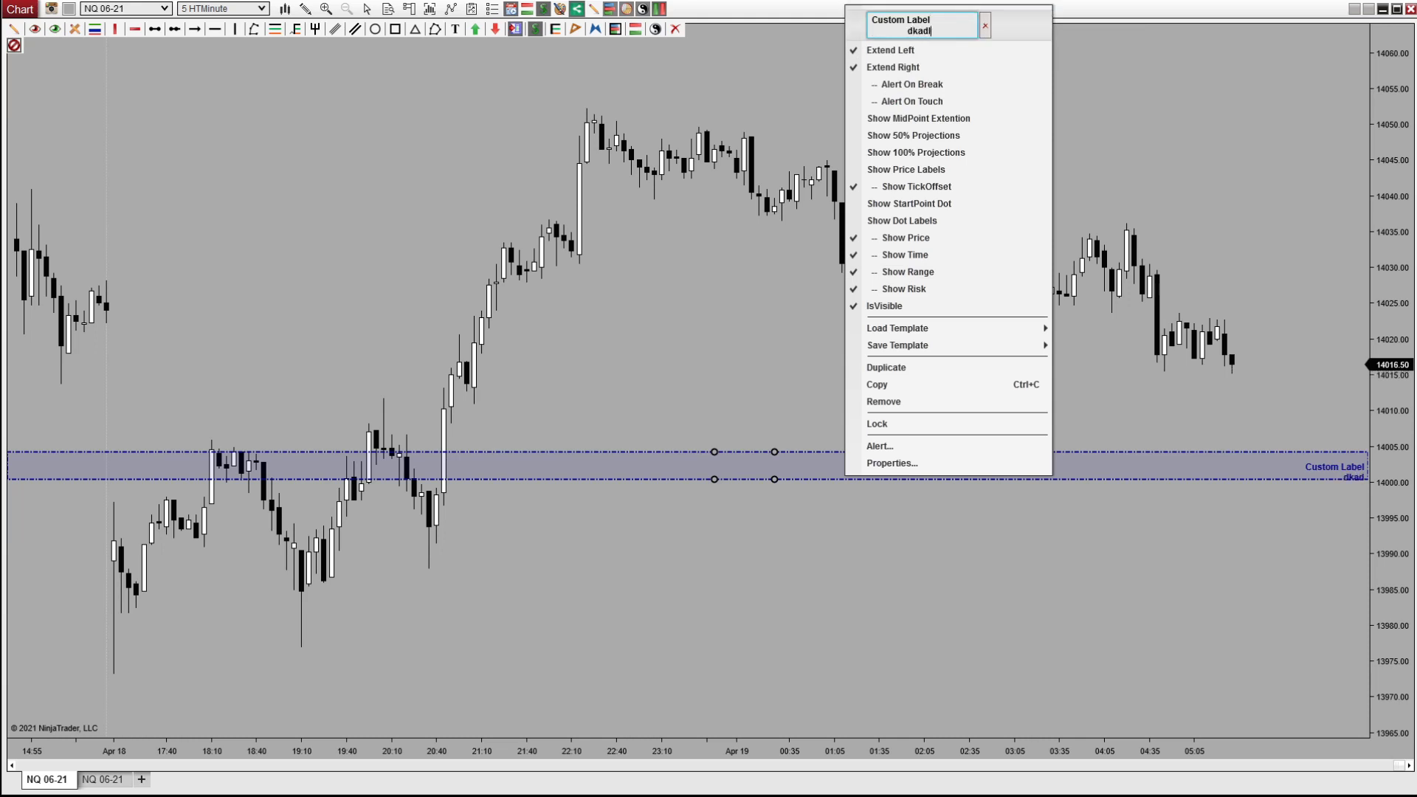
pyautogui.press('BackSpace')
pyautogui.press('BackSpace')
pyautogui.press('BackSpace')
pyautogui.write('d')
pyautogui.click(812, 468)
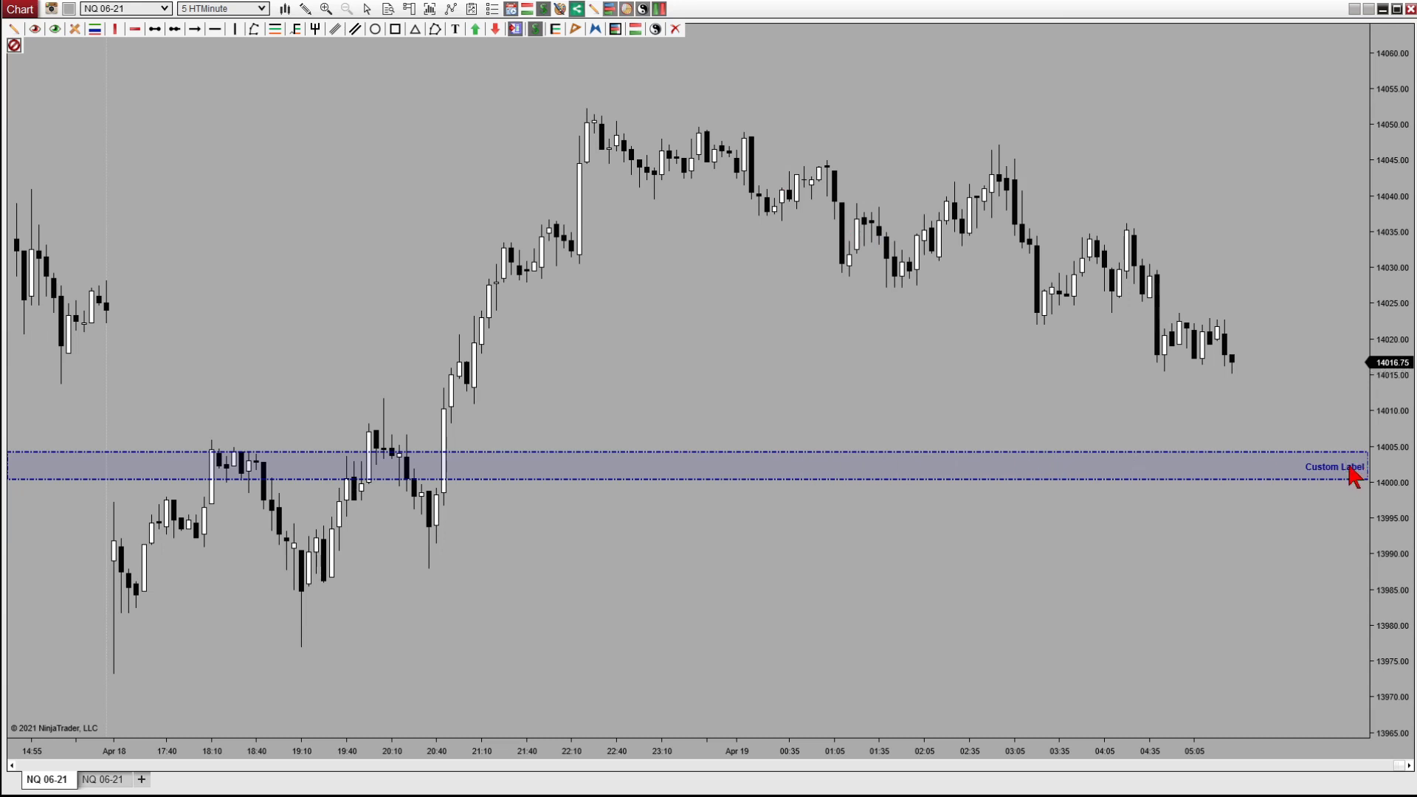
# Step: Delete the labelled zone and draw a dashed HTLine rising from about 14002 to 14014
pyautogui.click(1000, 476)
pyautogui.press('Delete')
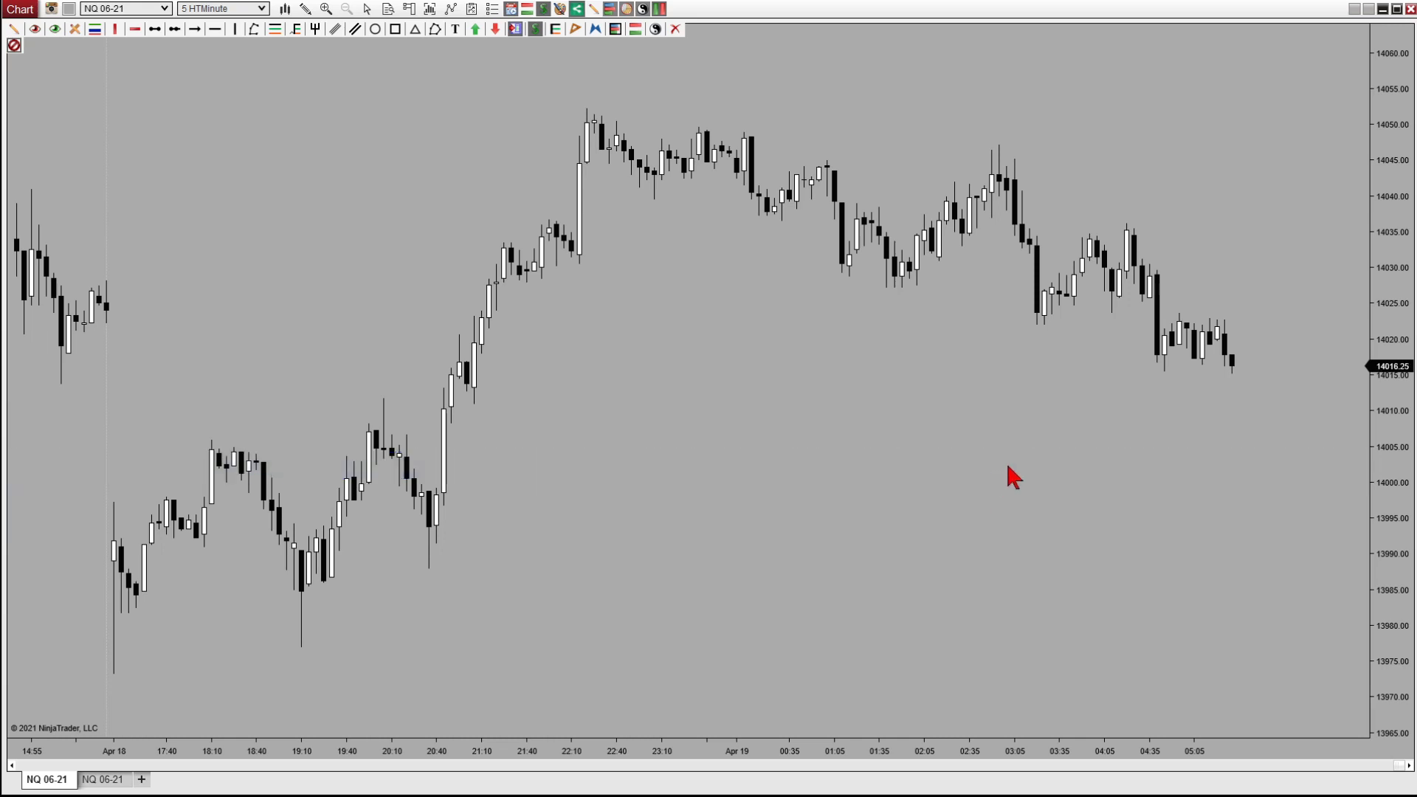
pyautogui.click(157, 30)
pyautogui.click(494, 465)
pyautogui.click(728, 382)
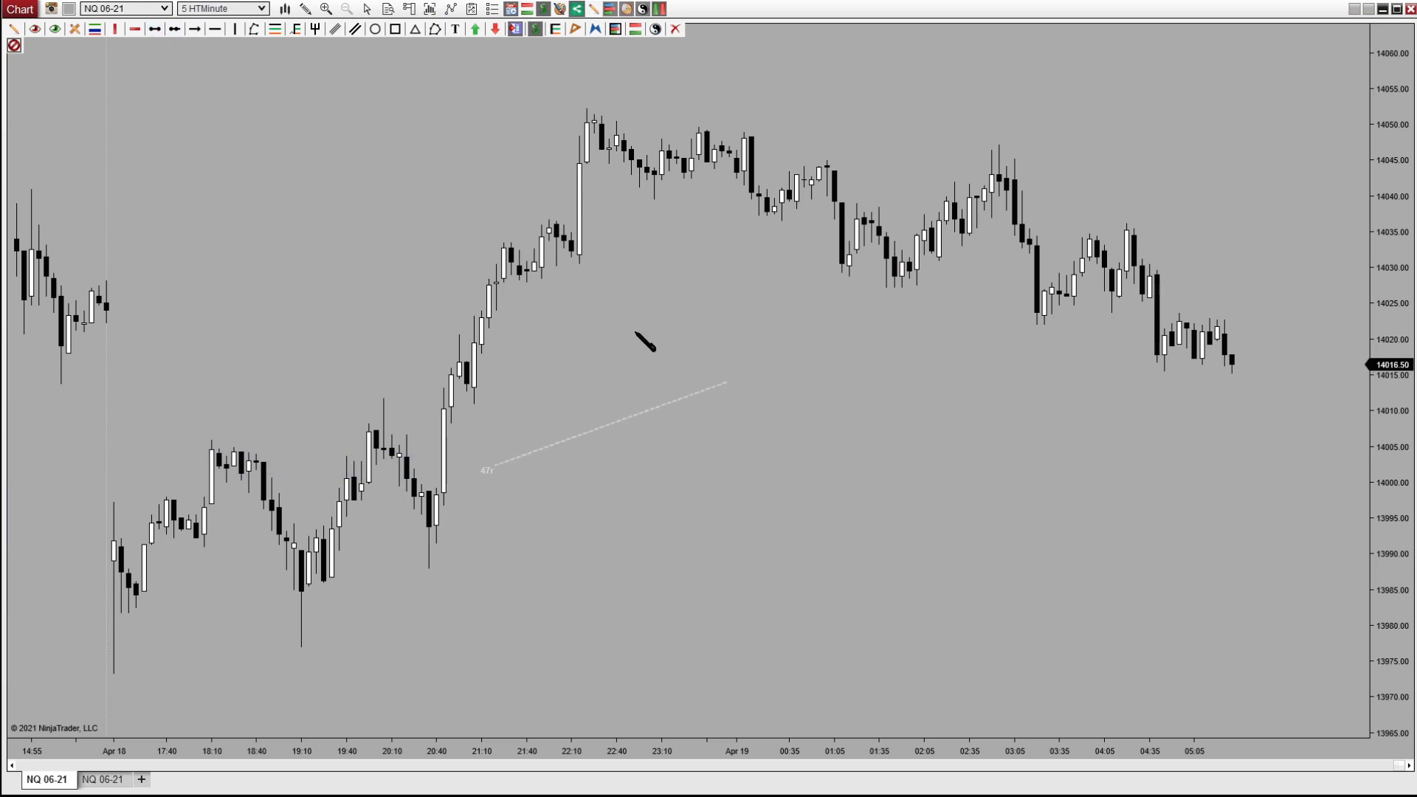
pyautogui.click(592, 428)
pyautogui.rightClick(592, 426)
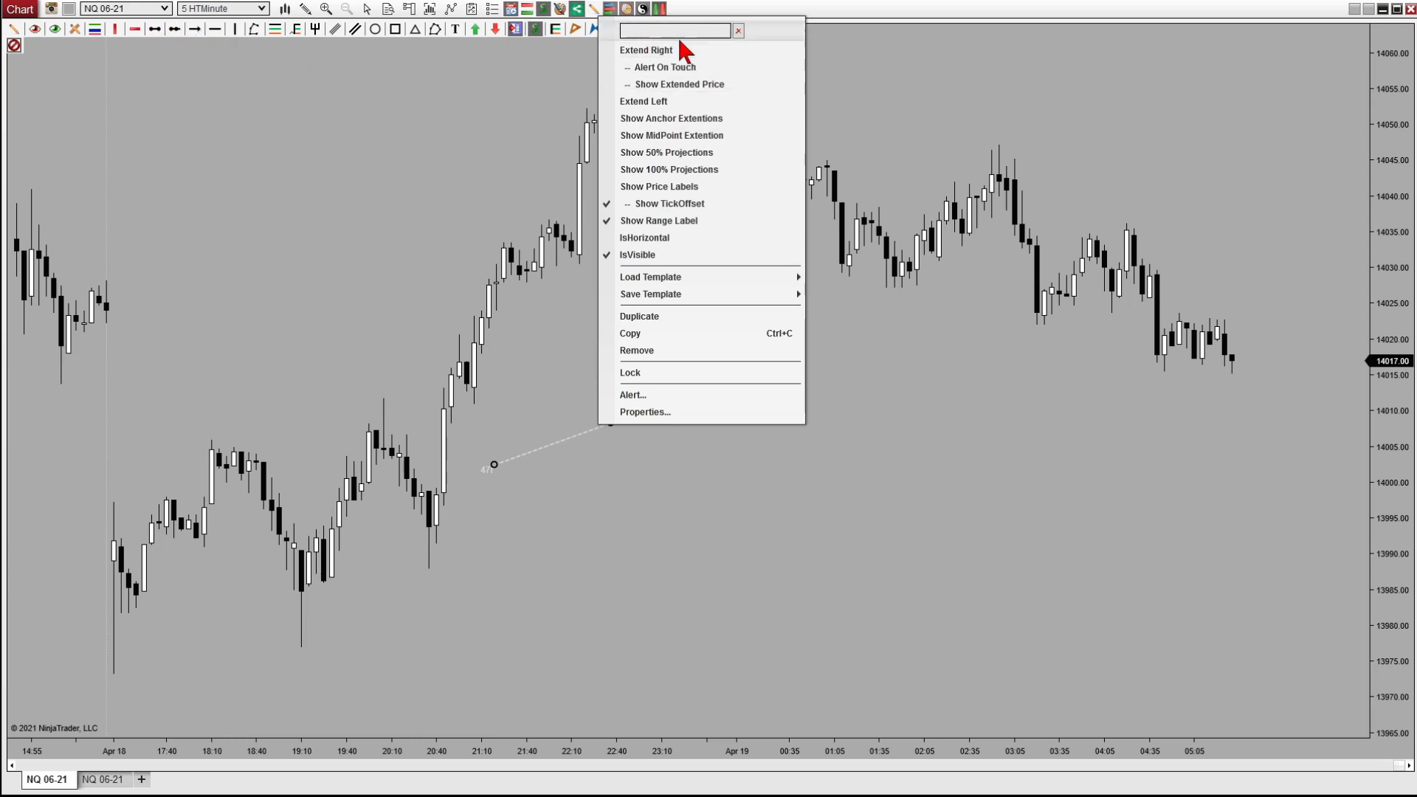
# Step: Turn on Extend Right, Extend Left and Show Extended Price for the dashed line
pyautogui.click(596, 441)
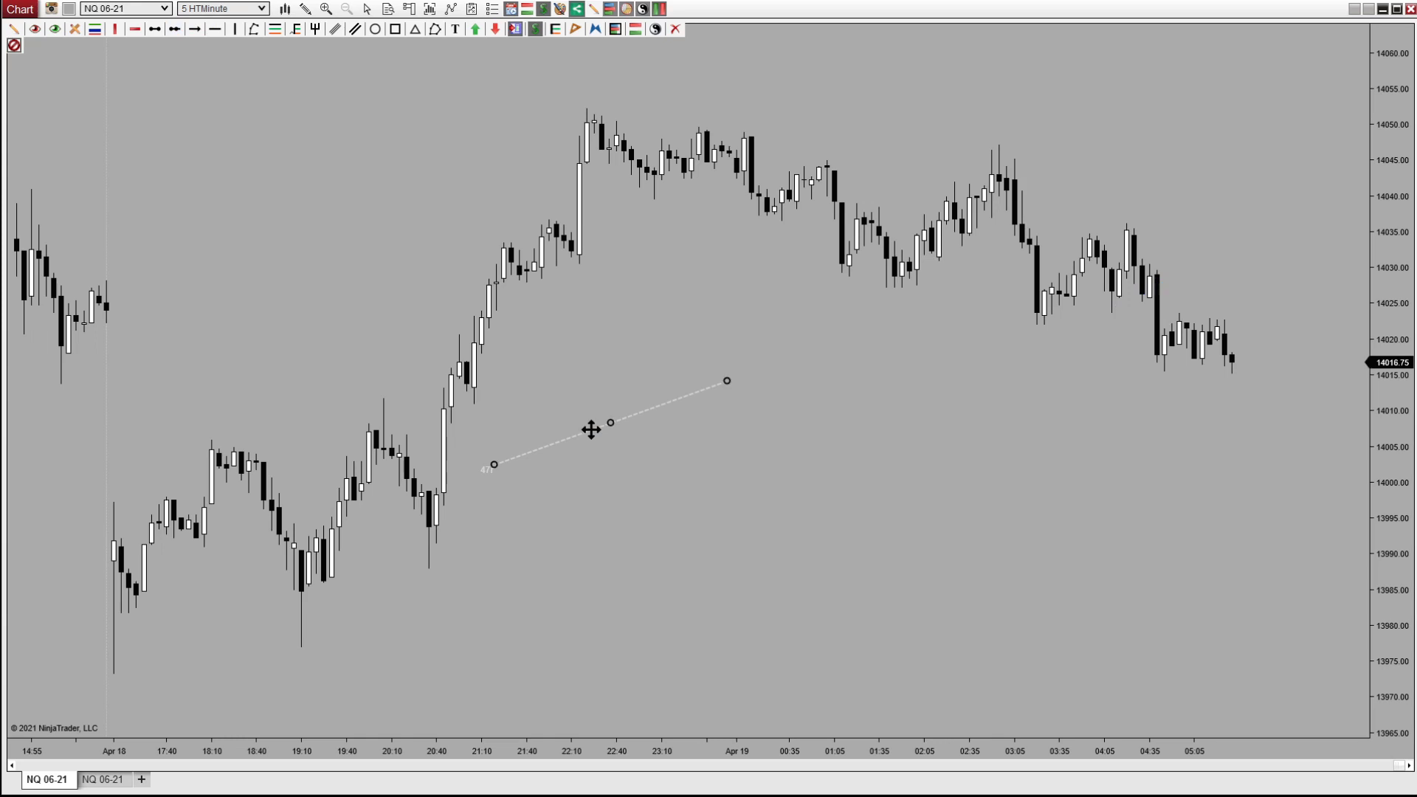
pyautogui.rightClick(591, 430)
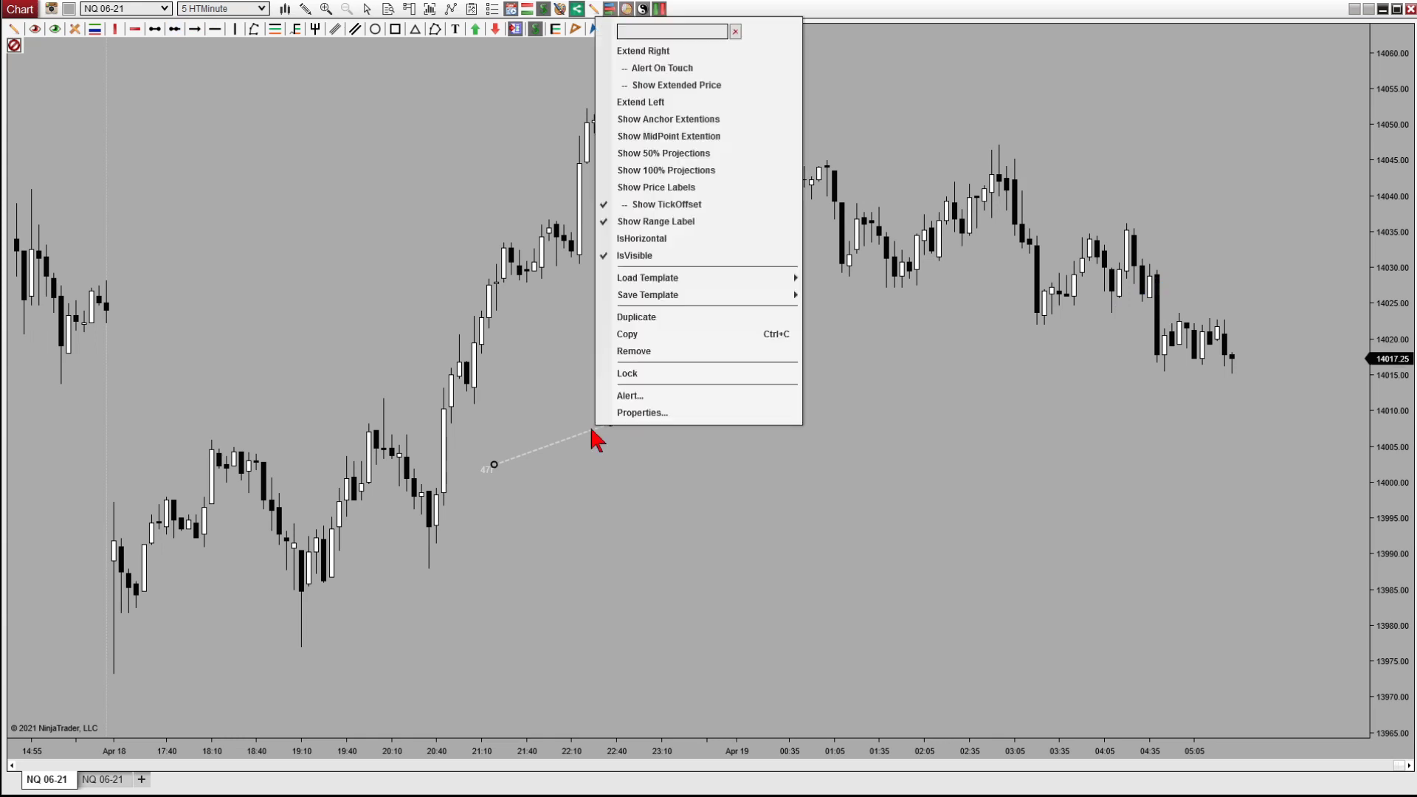
pyautogui.click(682, 52)
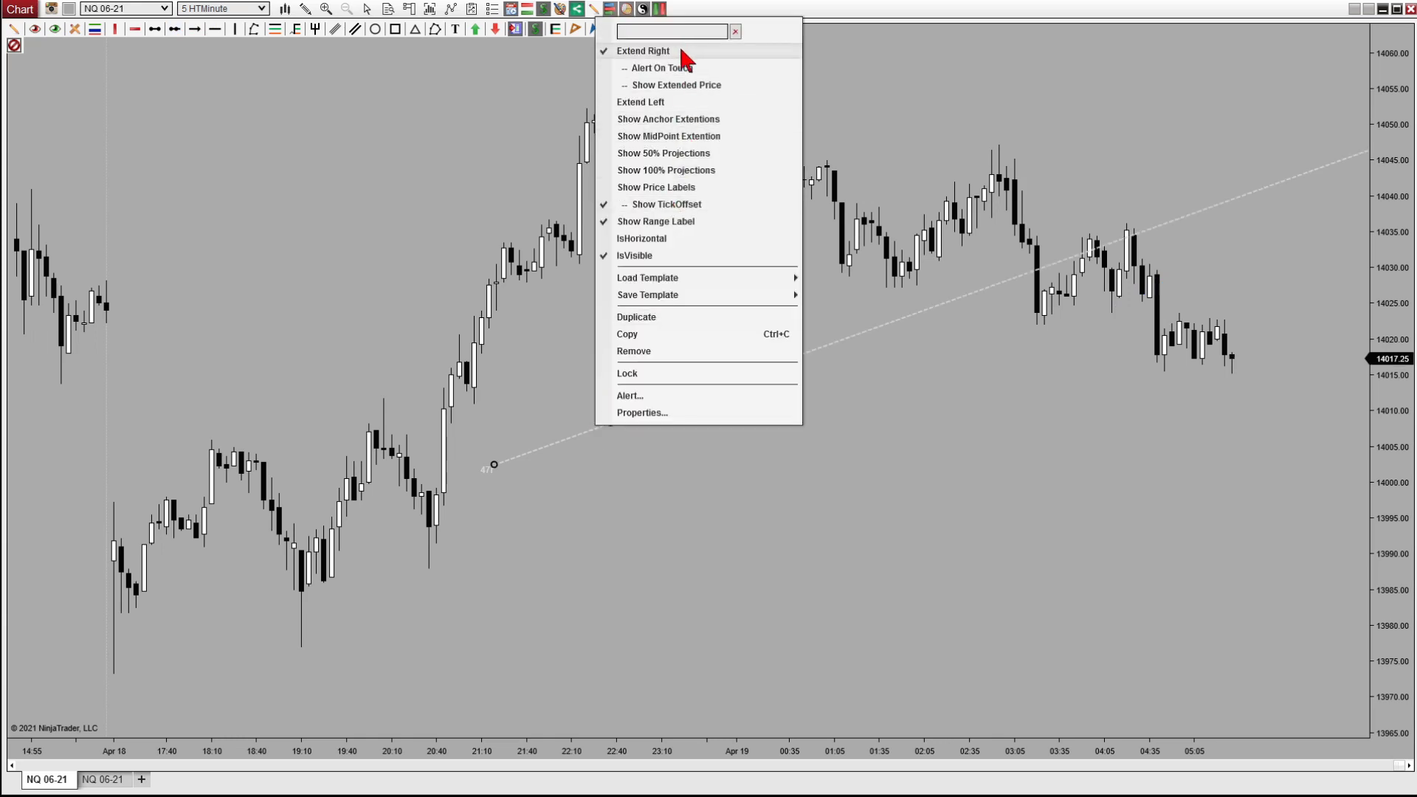
pyautogui.click(673, 103)
pyautogui.click(662, 87)
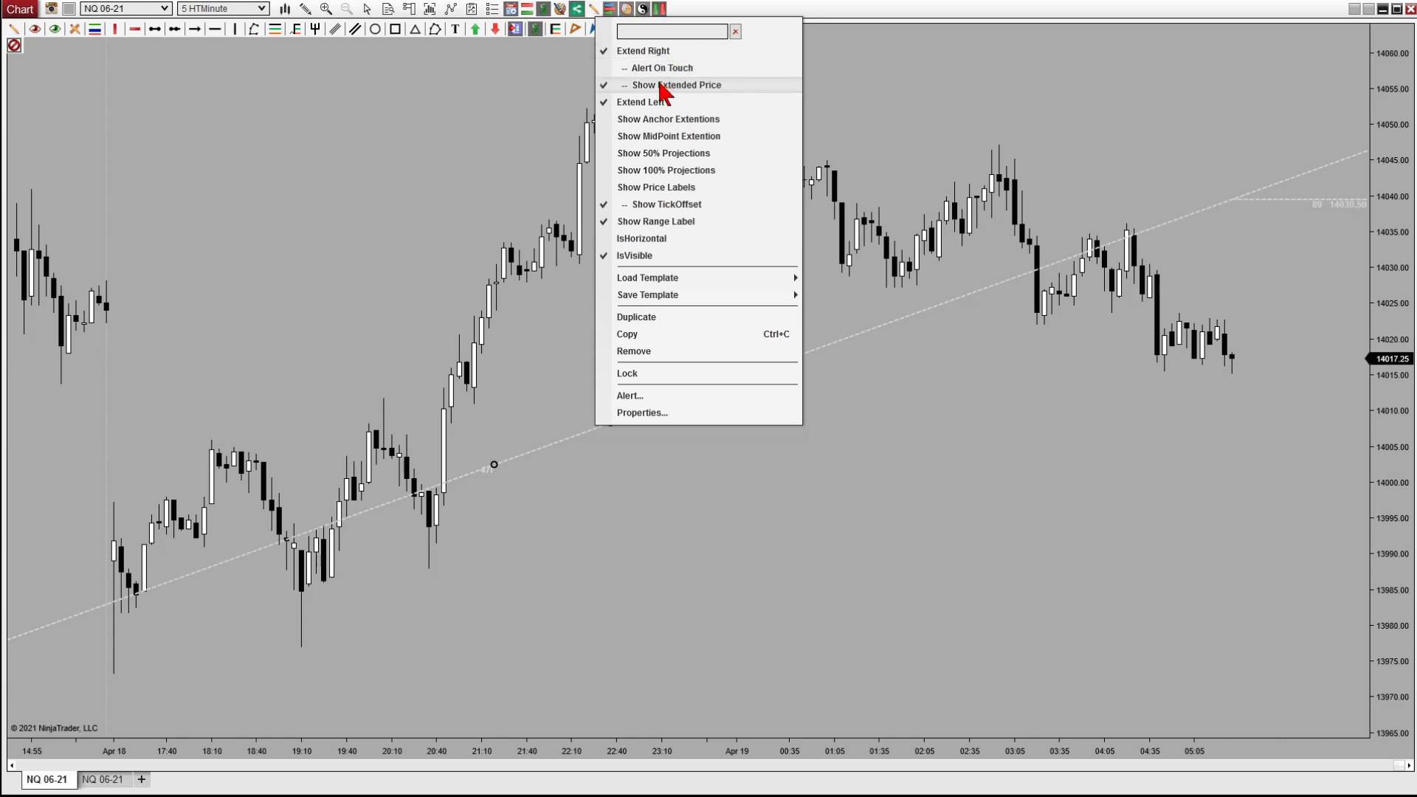
pyautogui.click(563, 546)
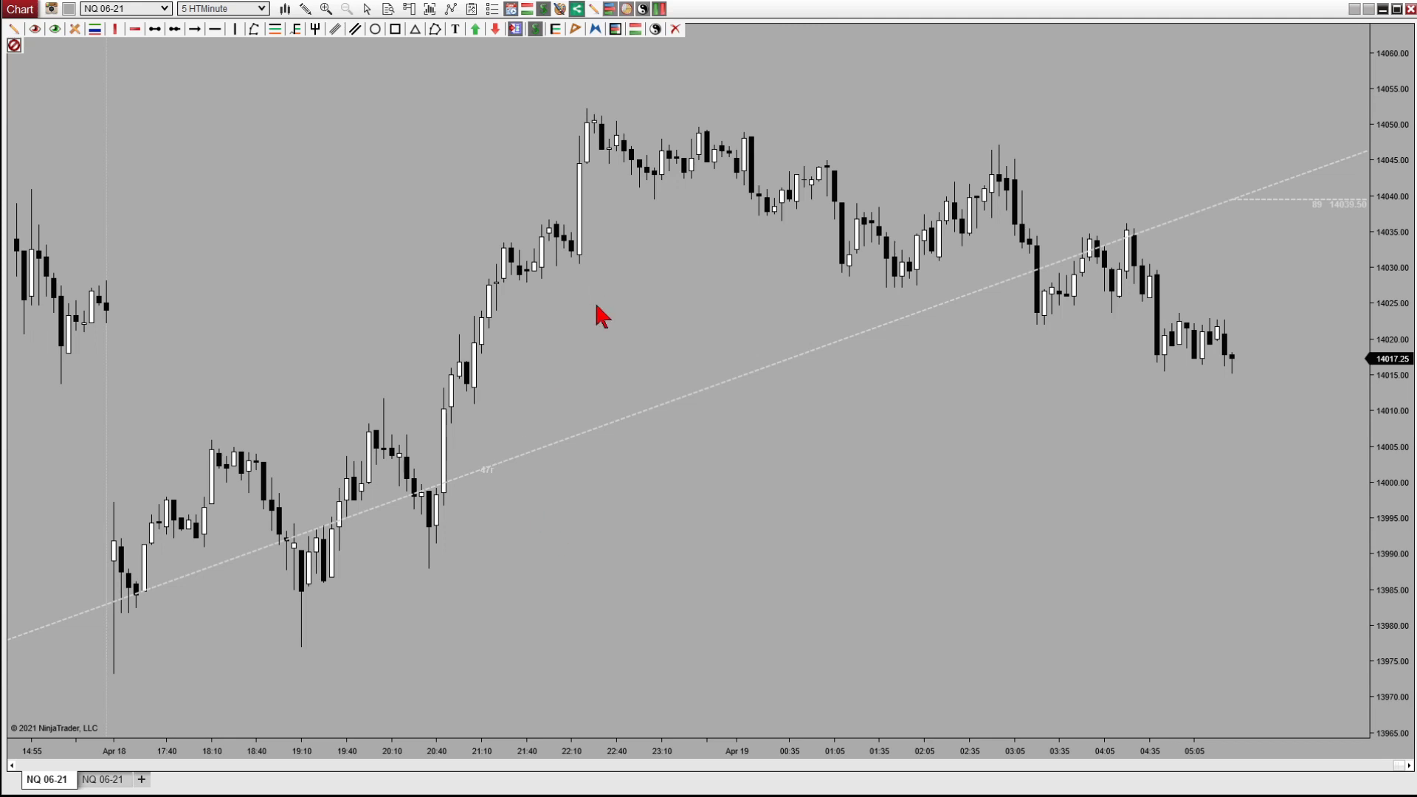
# Step: Remove the dashed trend line with RemoveAllDrawingObjects
pyautogui.click(601, 425)
pyautogui.rightClick(602, 425)
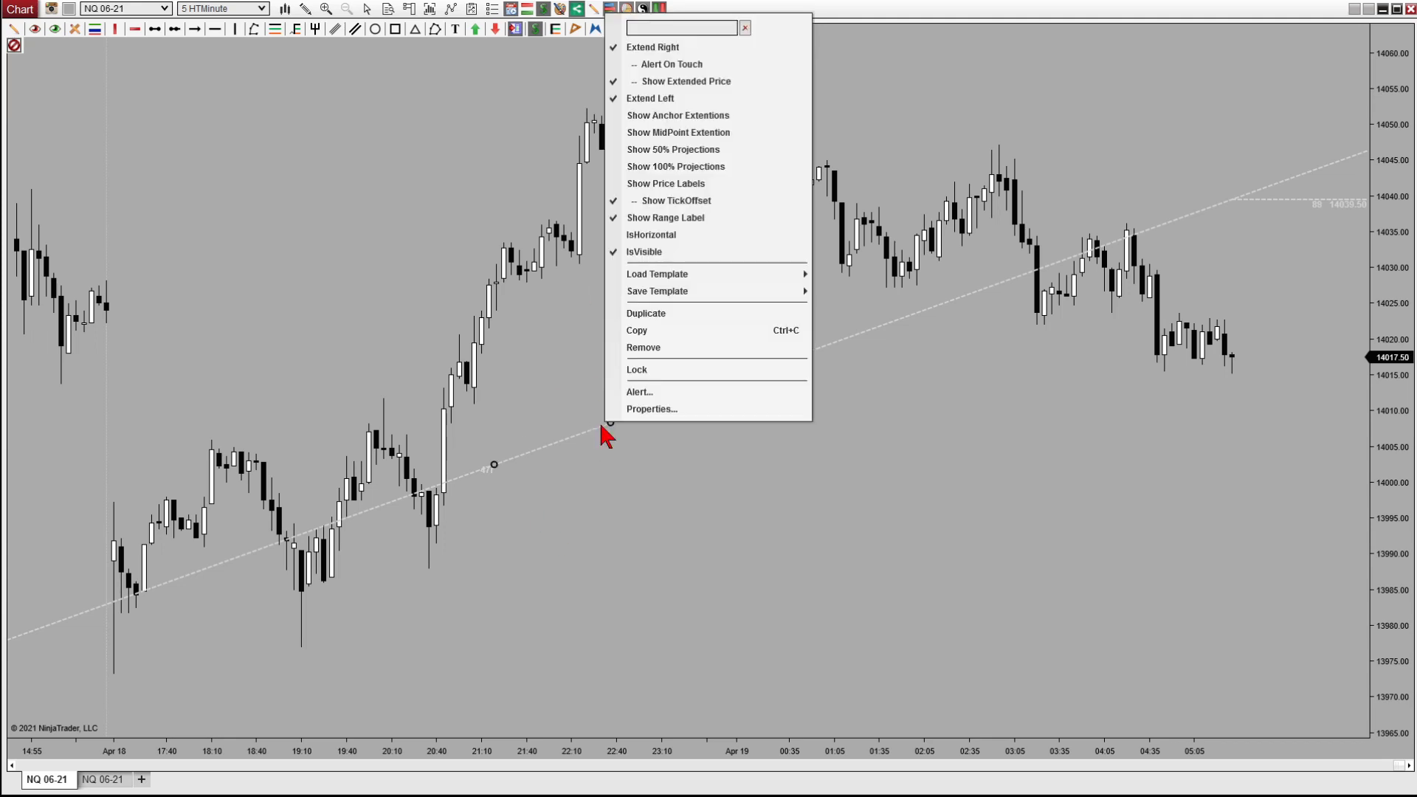
pyautogui.click(474, 86)
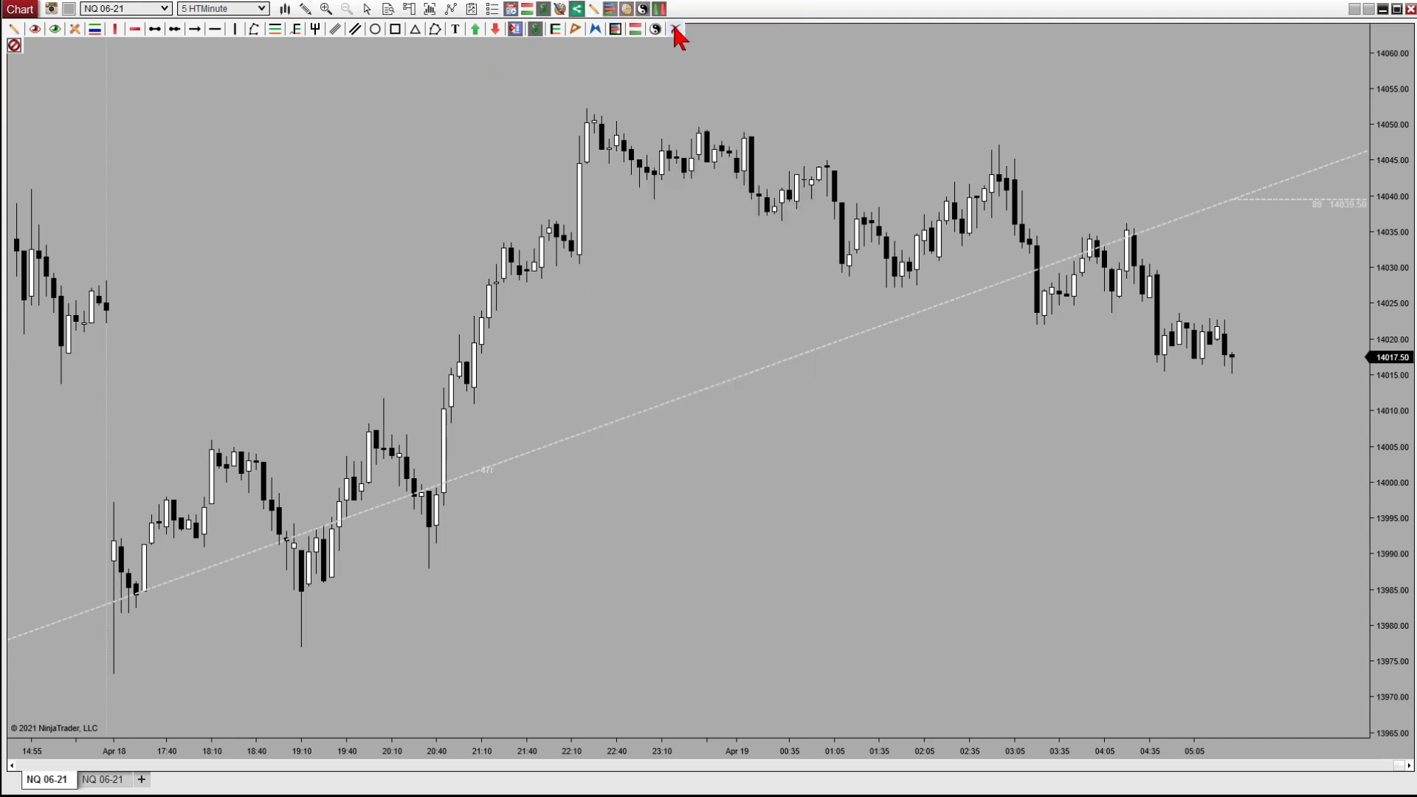
pyautogui.click(675, 29)
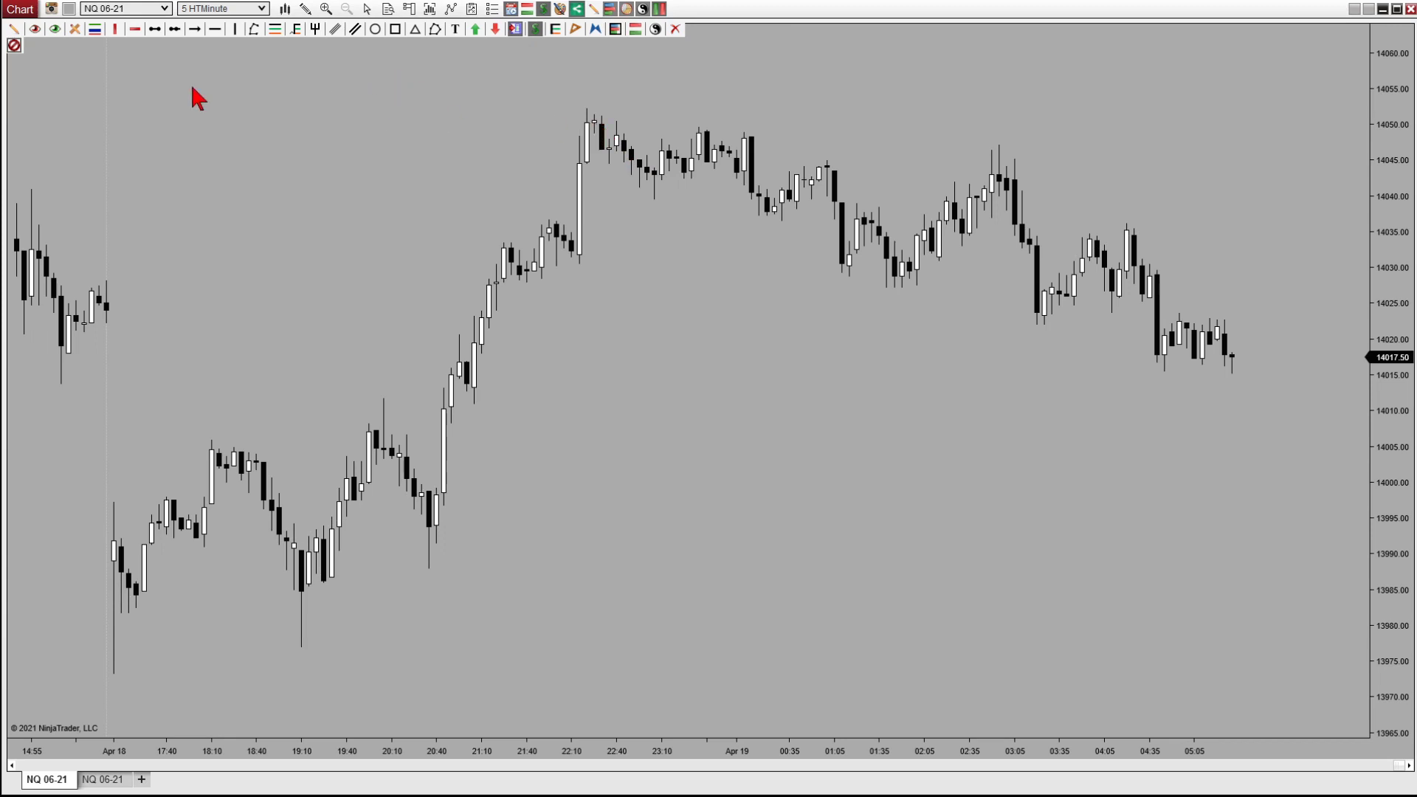
# Step: Undo the deletion, anchor the line's start on the Apr 18 bar low, and show its extended price
pyautogui.hotkey('ctrl', 'z')
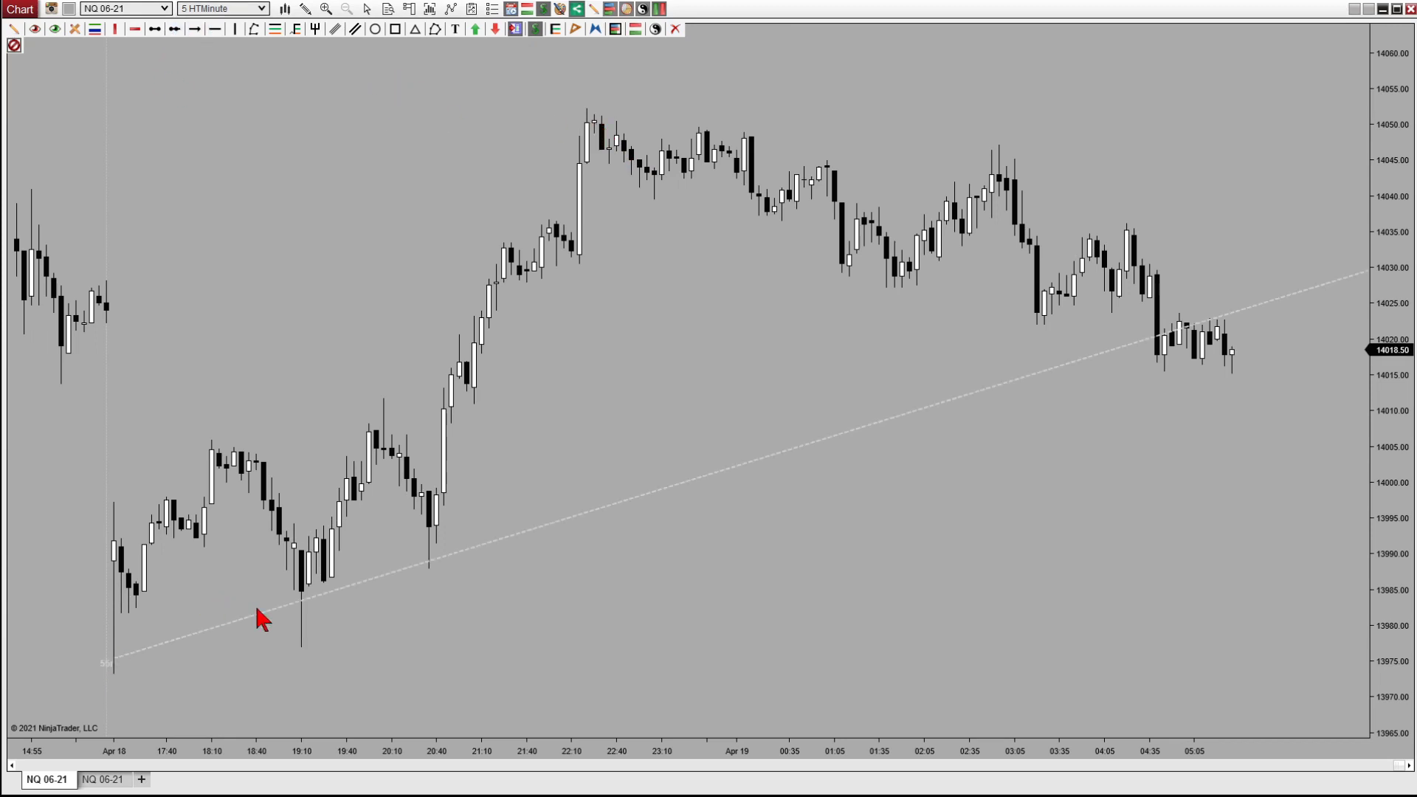
pyautogui.moveTo(114, 657); pyautogui.dragTo(118, 674)
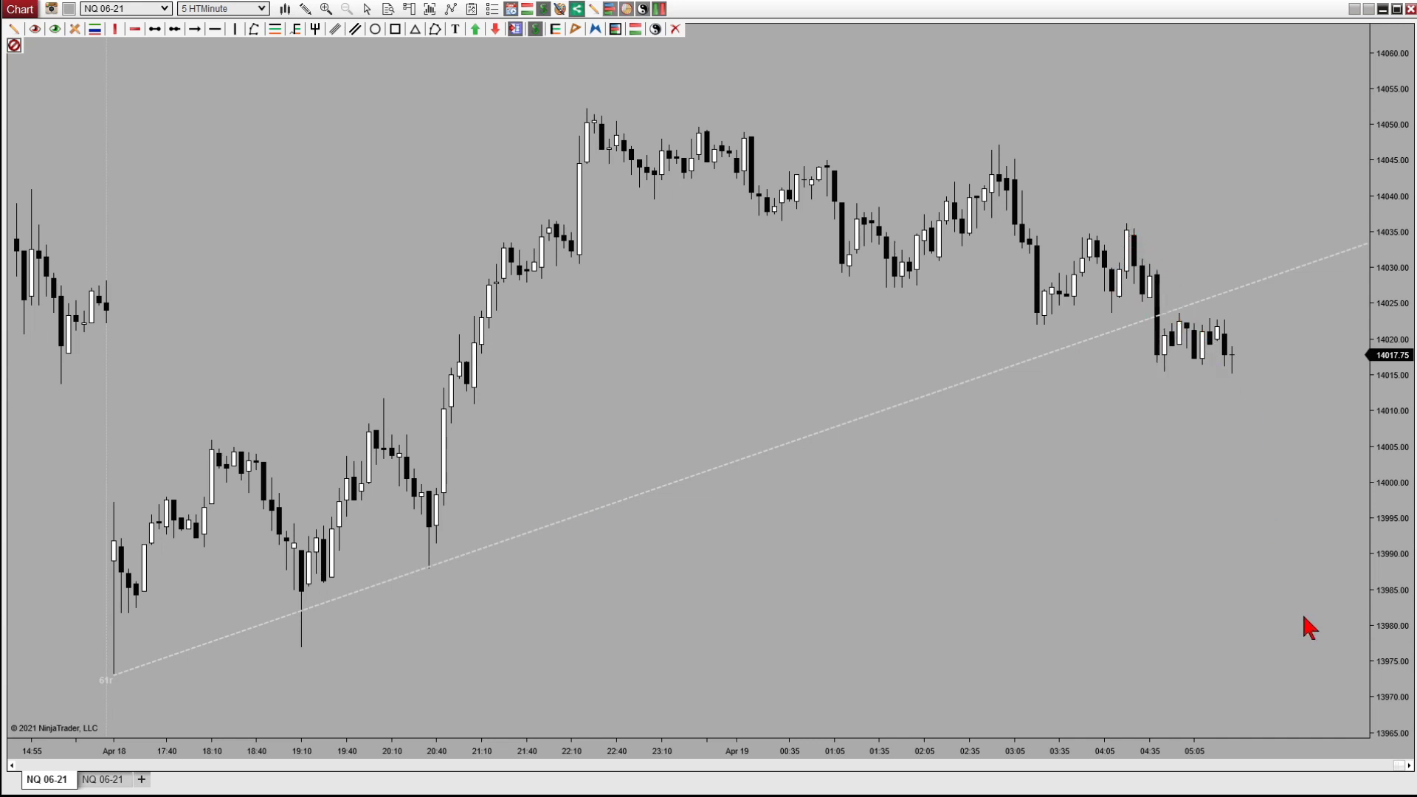
pyautogui.click(520, 531)
pyautogui.rightClick(520, 533)
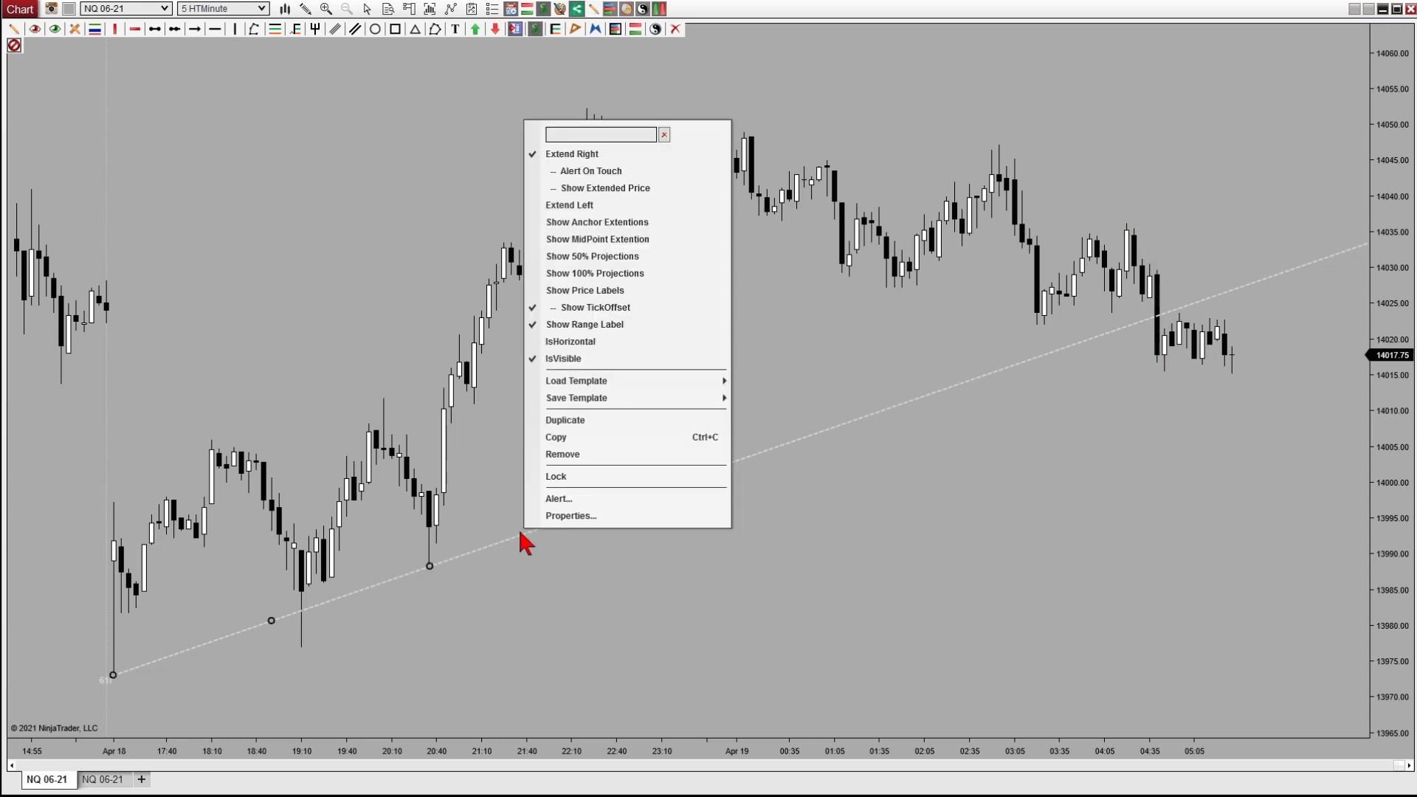
pyautogui.click(631, 188)
# Step: Drag the trend line into the bars to trigger a 'Price Touched 14018.00' alert, then hide the log
pyautogui.click(1236, 301)
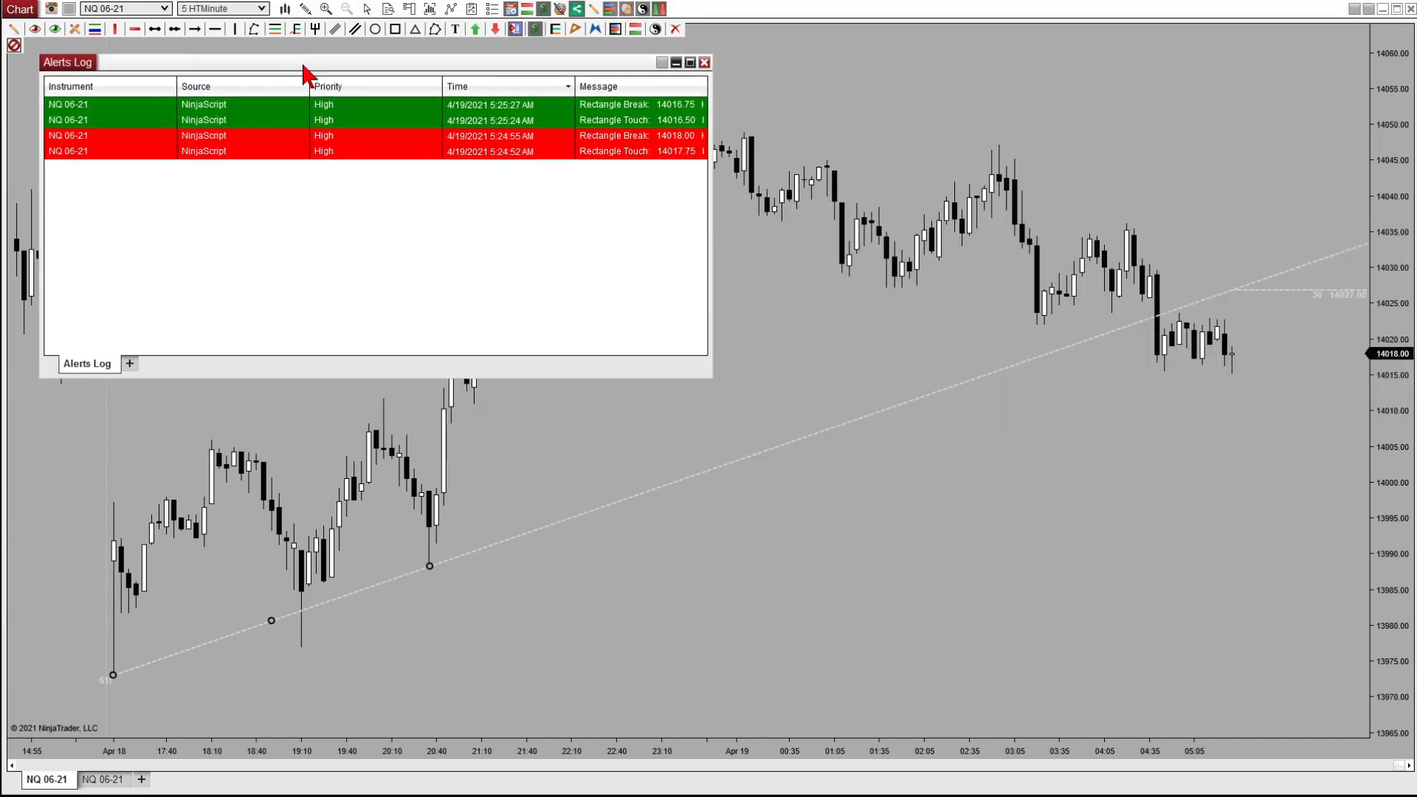
pyautogui.moveTo(753, 455); pyautogui.dragTo(756, 398)
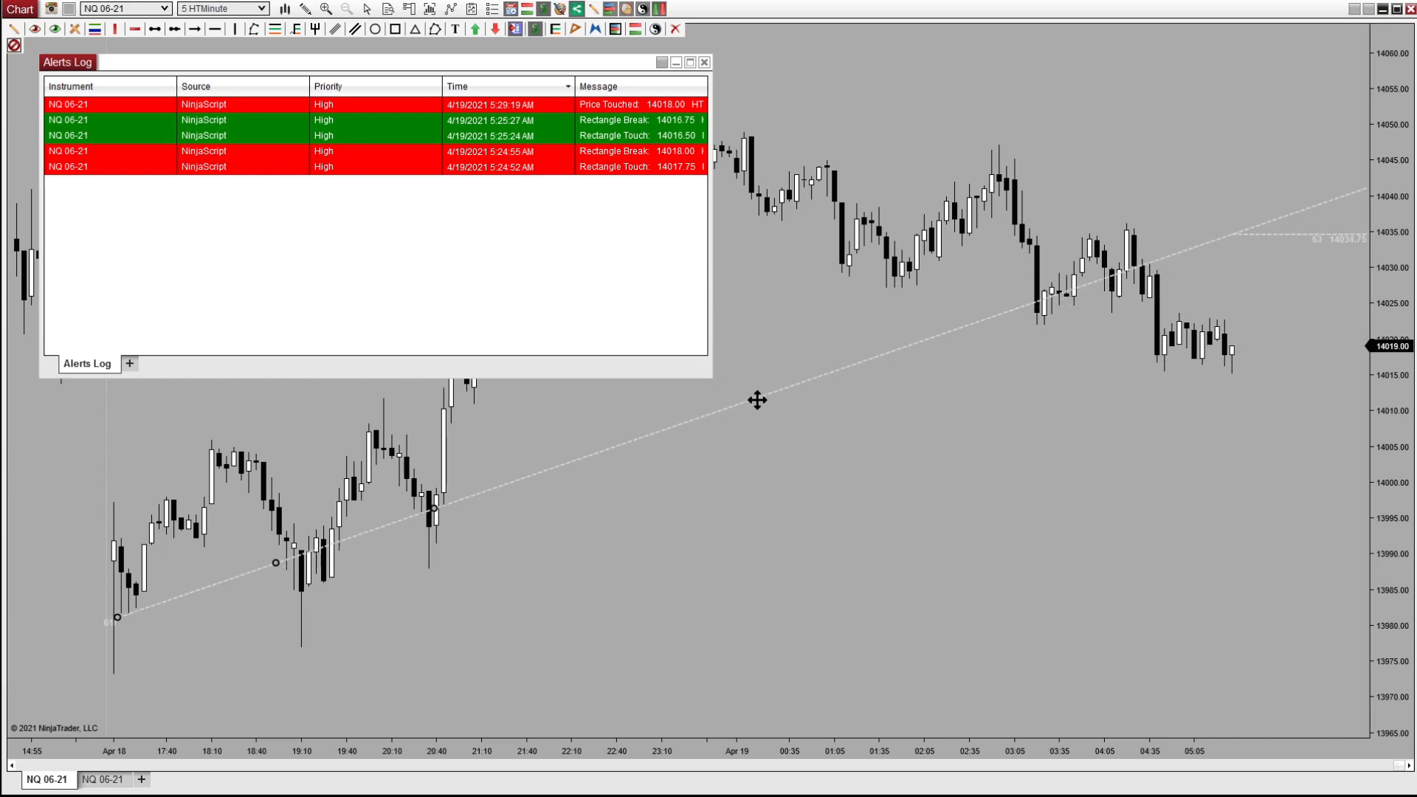
pyautogui.click(563, 53)
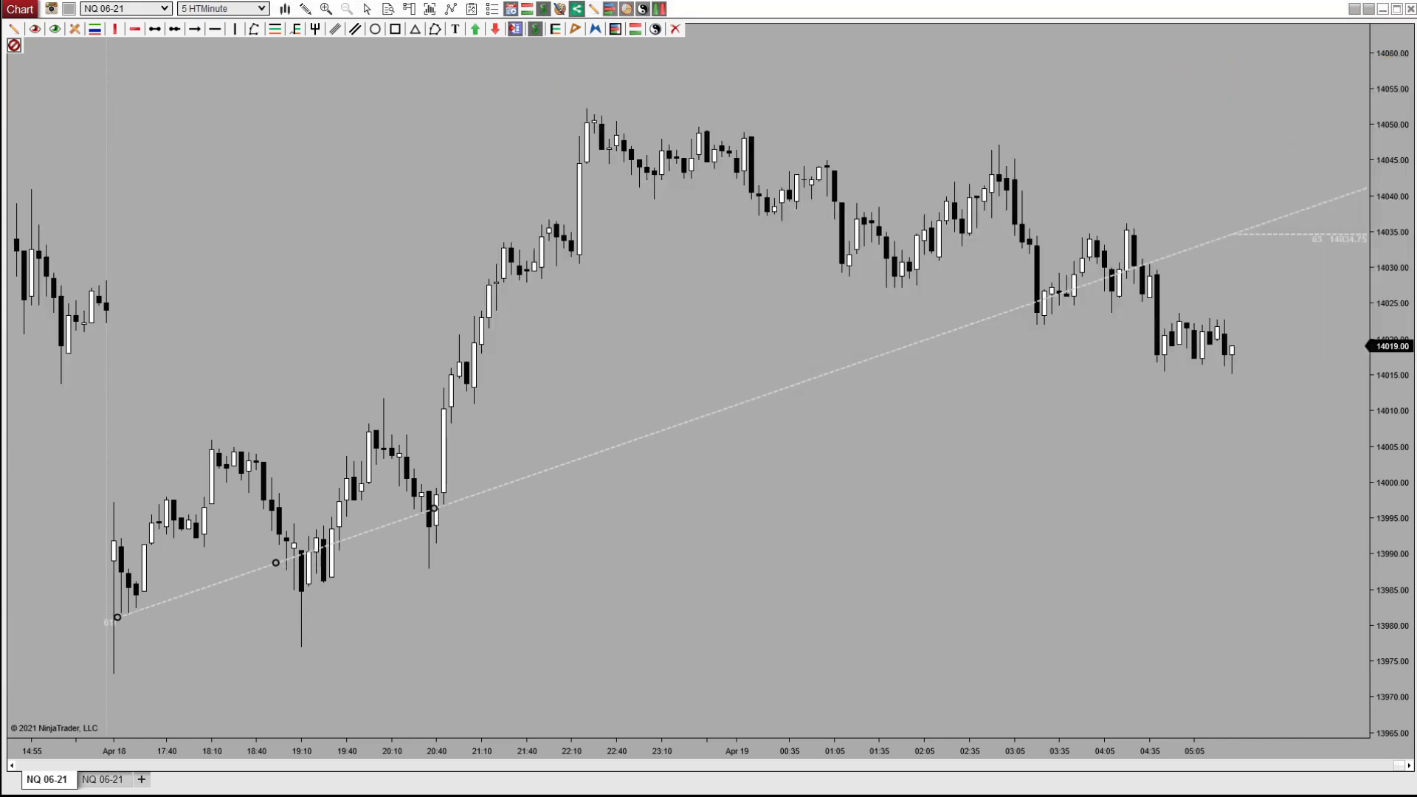
# Step: Clear all drawings and draw a new short rising line
pyautogui.click(676, 31)
pyautogui.click(619, 533)
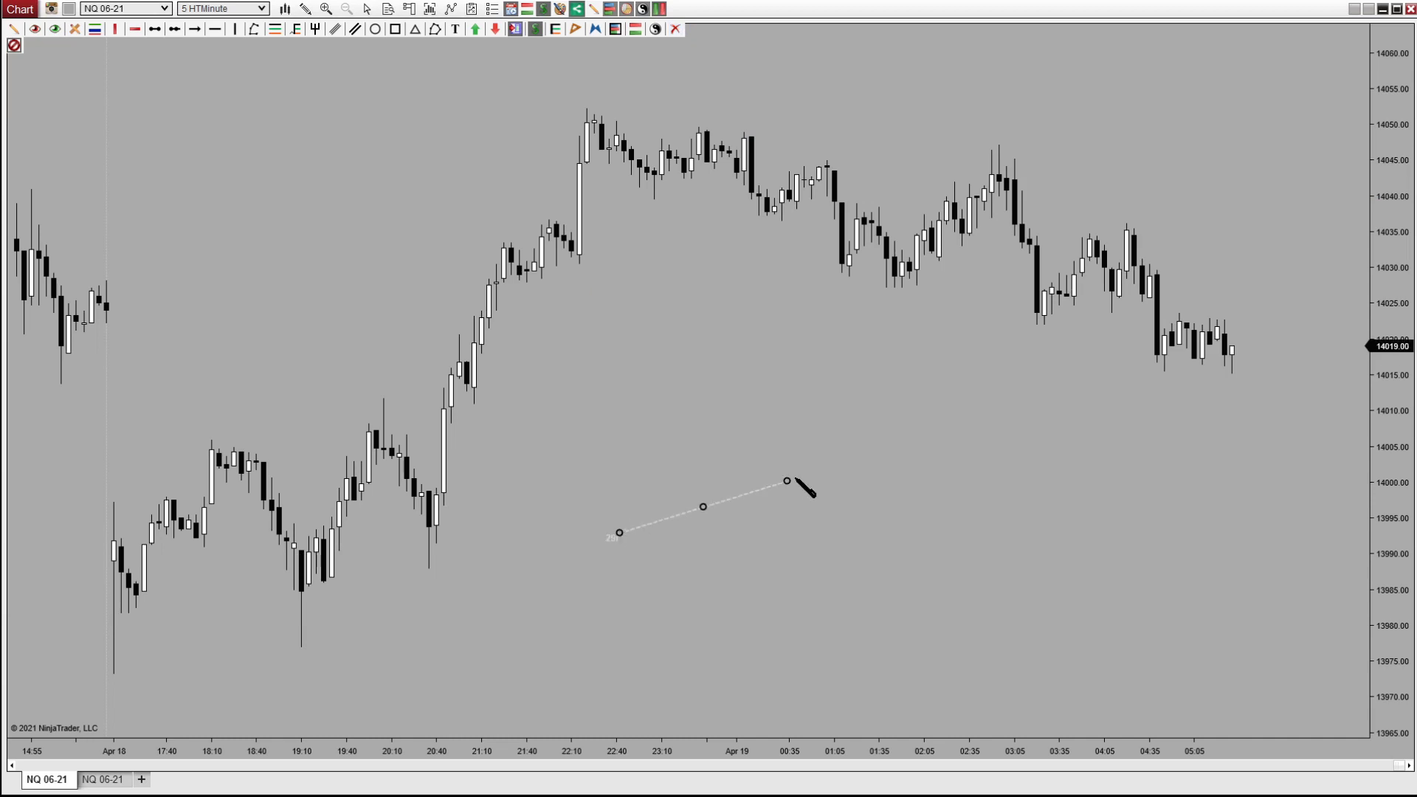
pyautogui.click(905, 414)
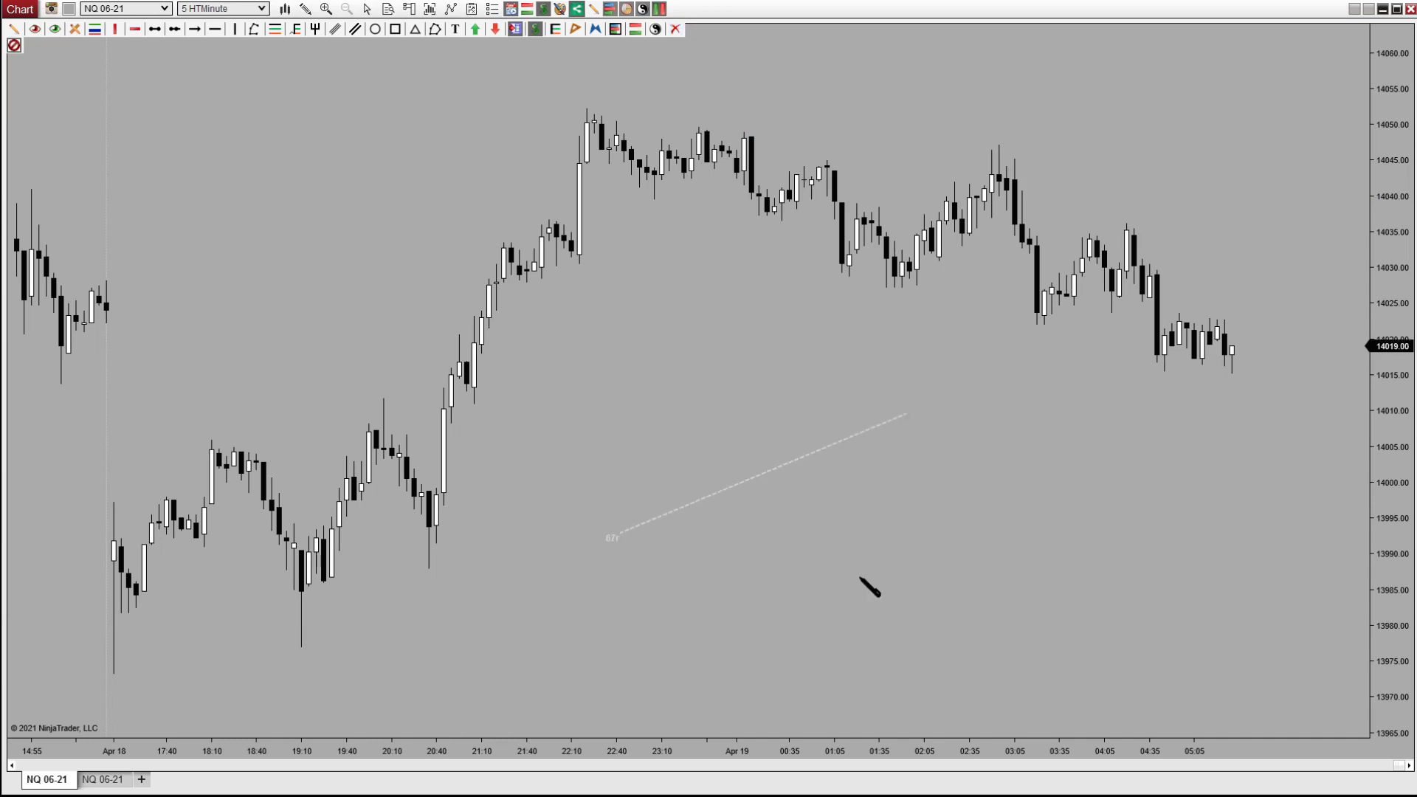
pyautogui.click(826, 447)
pyautogui.rightClick(826, 447)
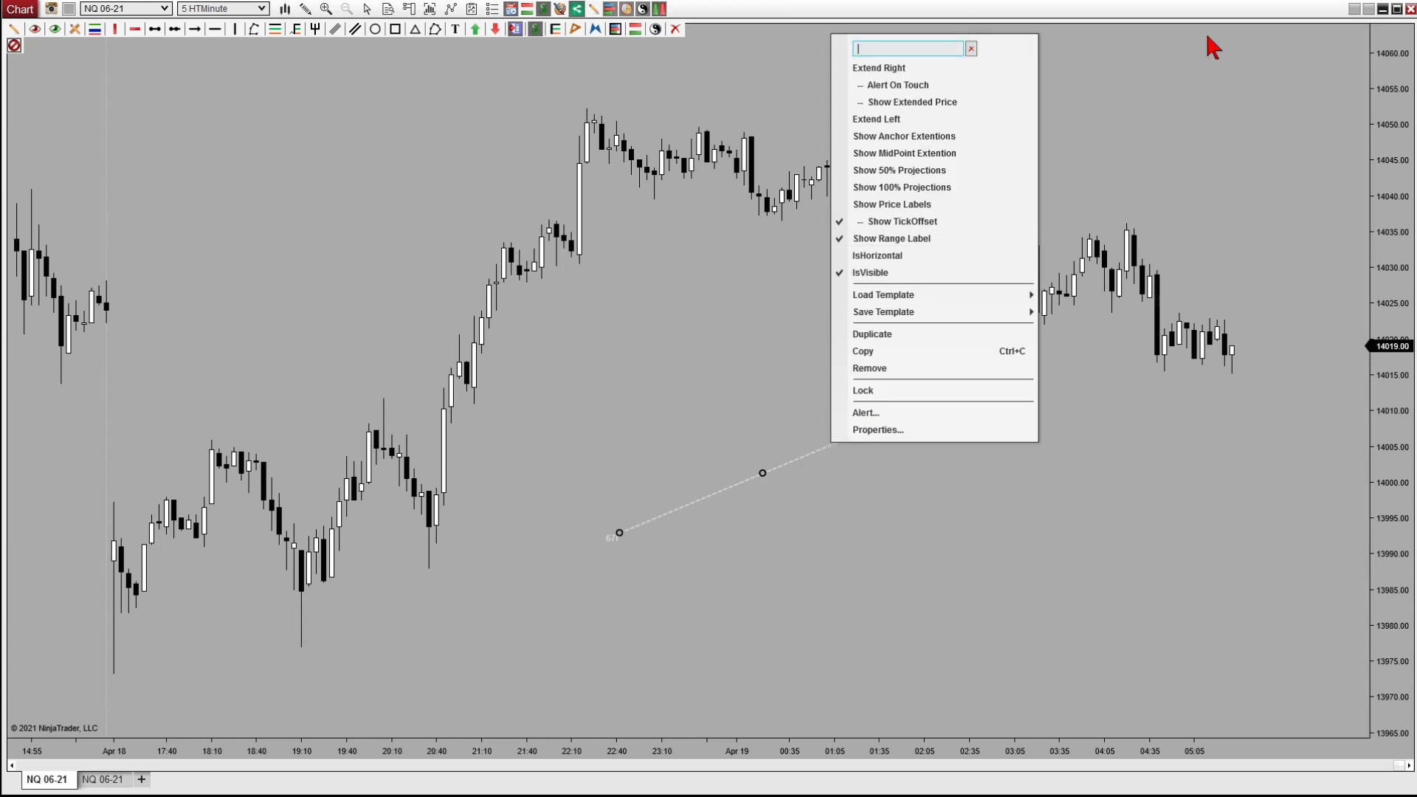
# Step: Name the line 'Custom Labeling' with two extra lines of filler text beneath it
pyautogui.write('Custom Labeling')
pyautogui.press('Return')
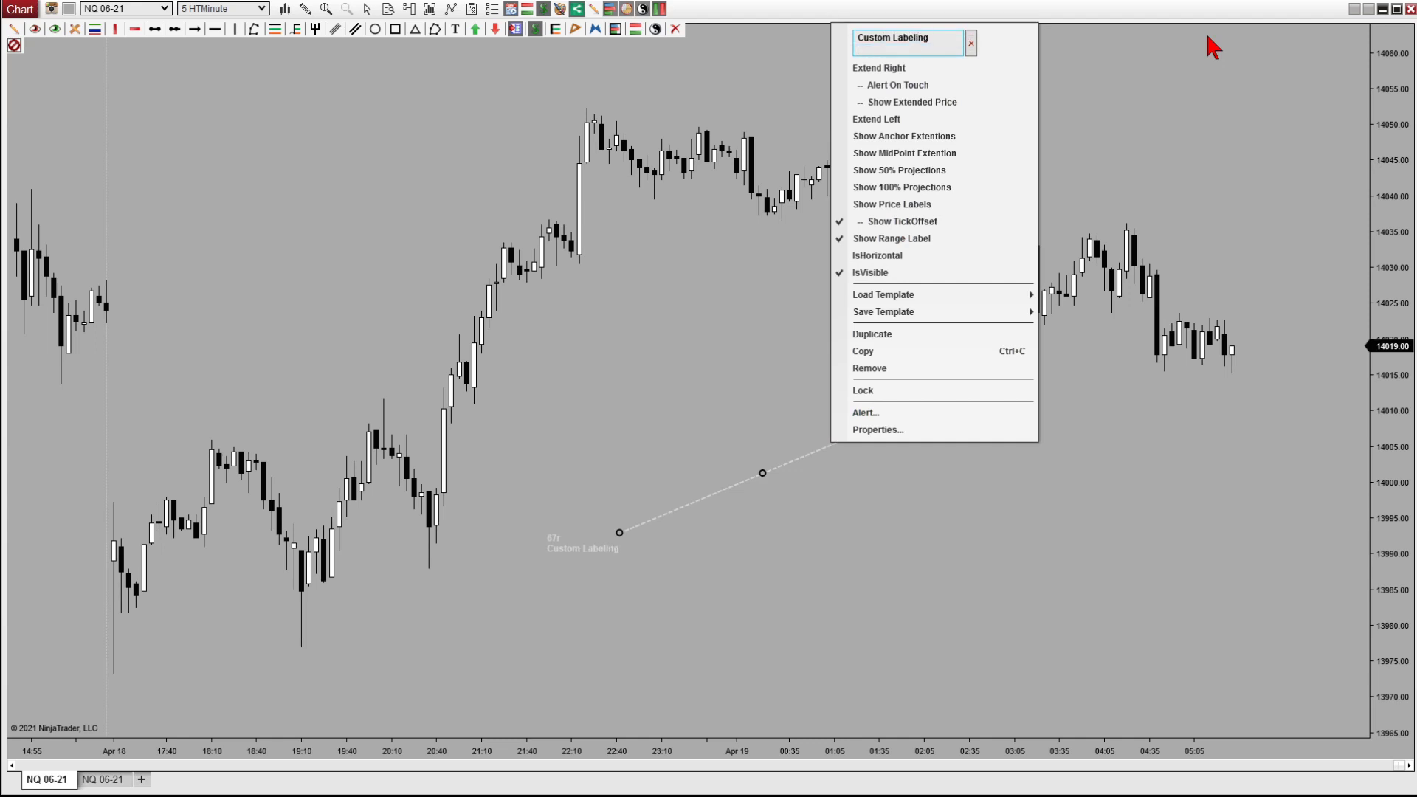
pyautogui.write('dkljfa;dlkjf')
pyautogui.press('Return')
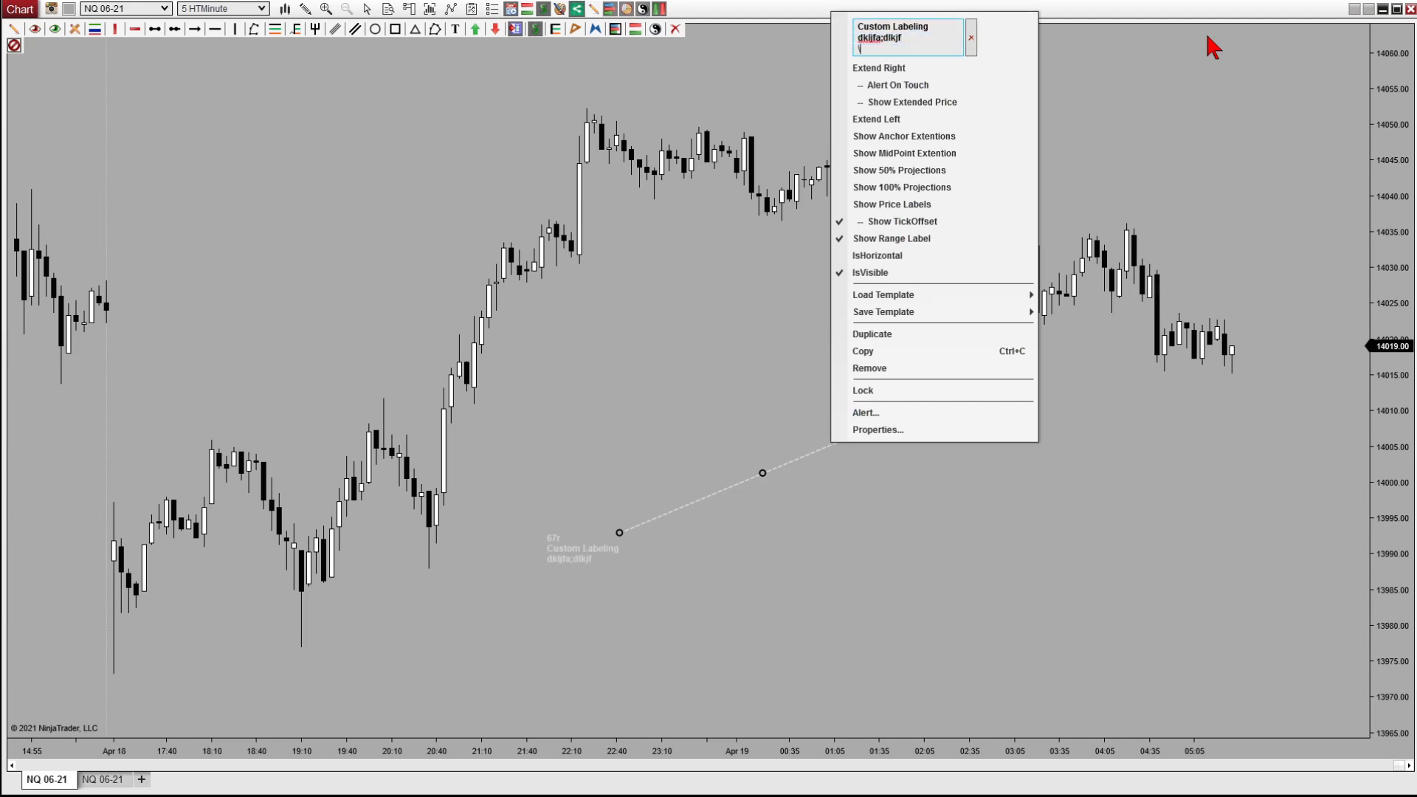
pyautogui.write('\\adslfa;lsdfj')
pyautogui.press('Return')
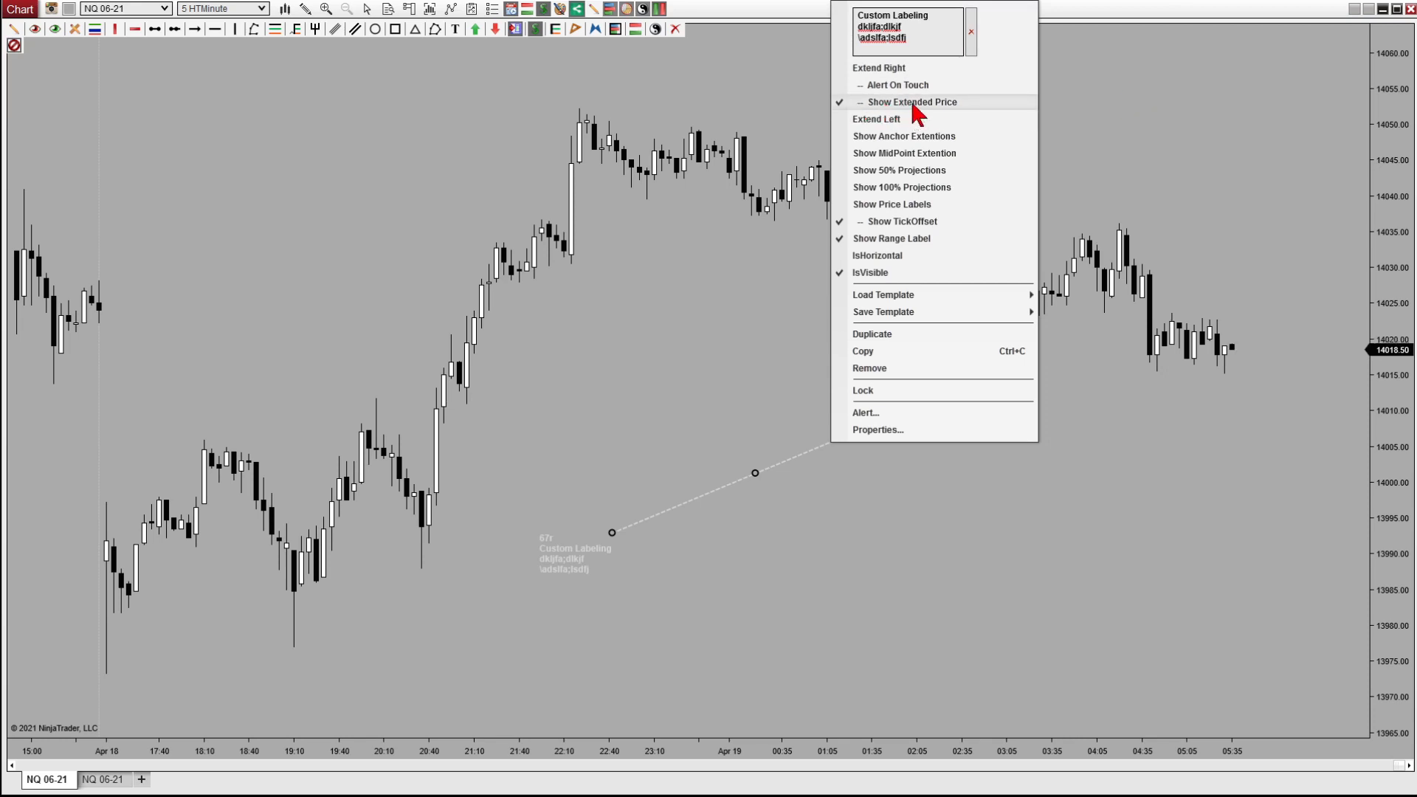
pyautogui.click(836, 596)
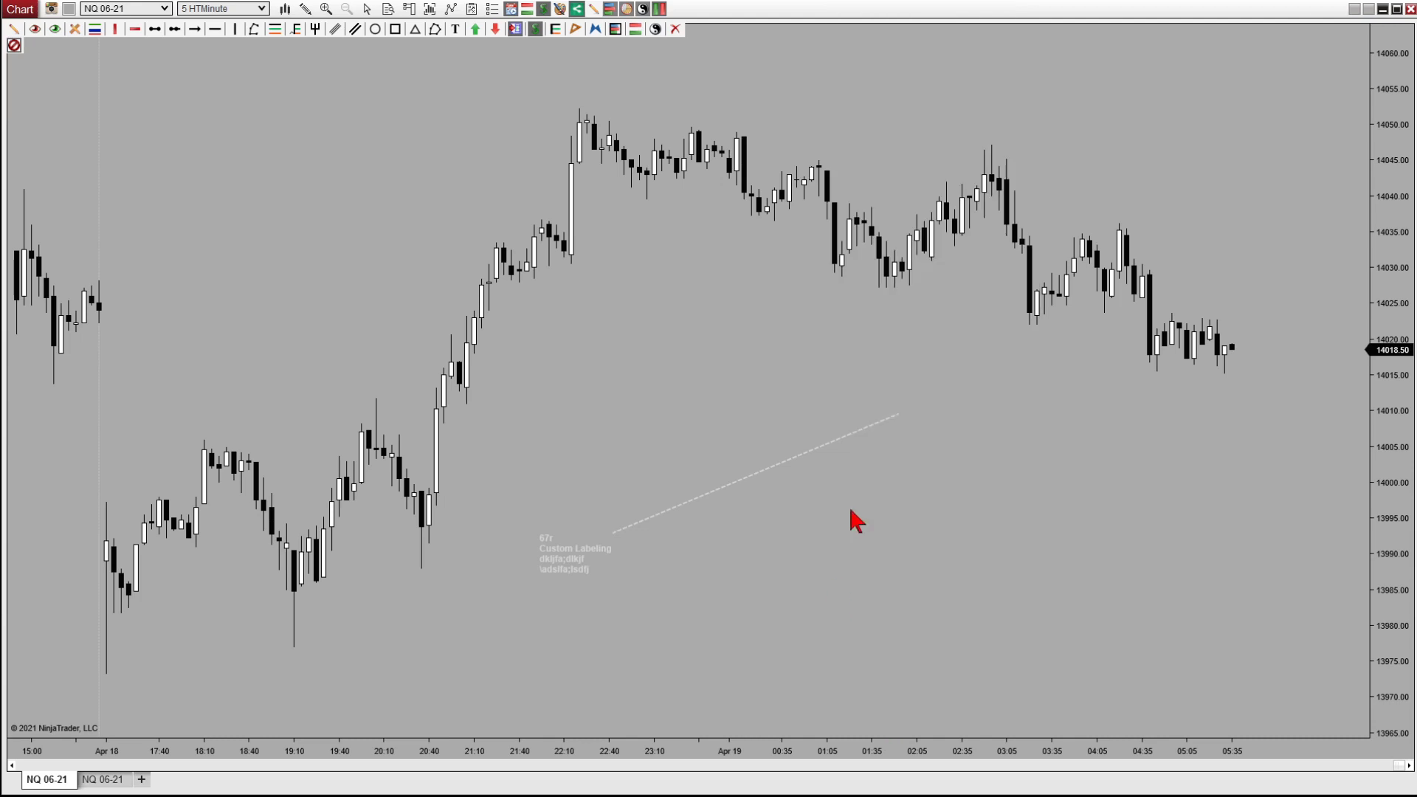
# Step: Extend the 'Custom Labeling' line to the right, showing its extended price near 14029
pyautogui.click(836, 440)
pyautogui.rightClick(835, 444)
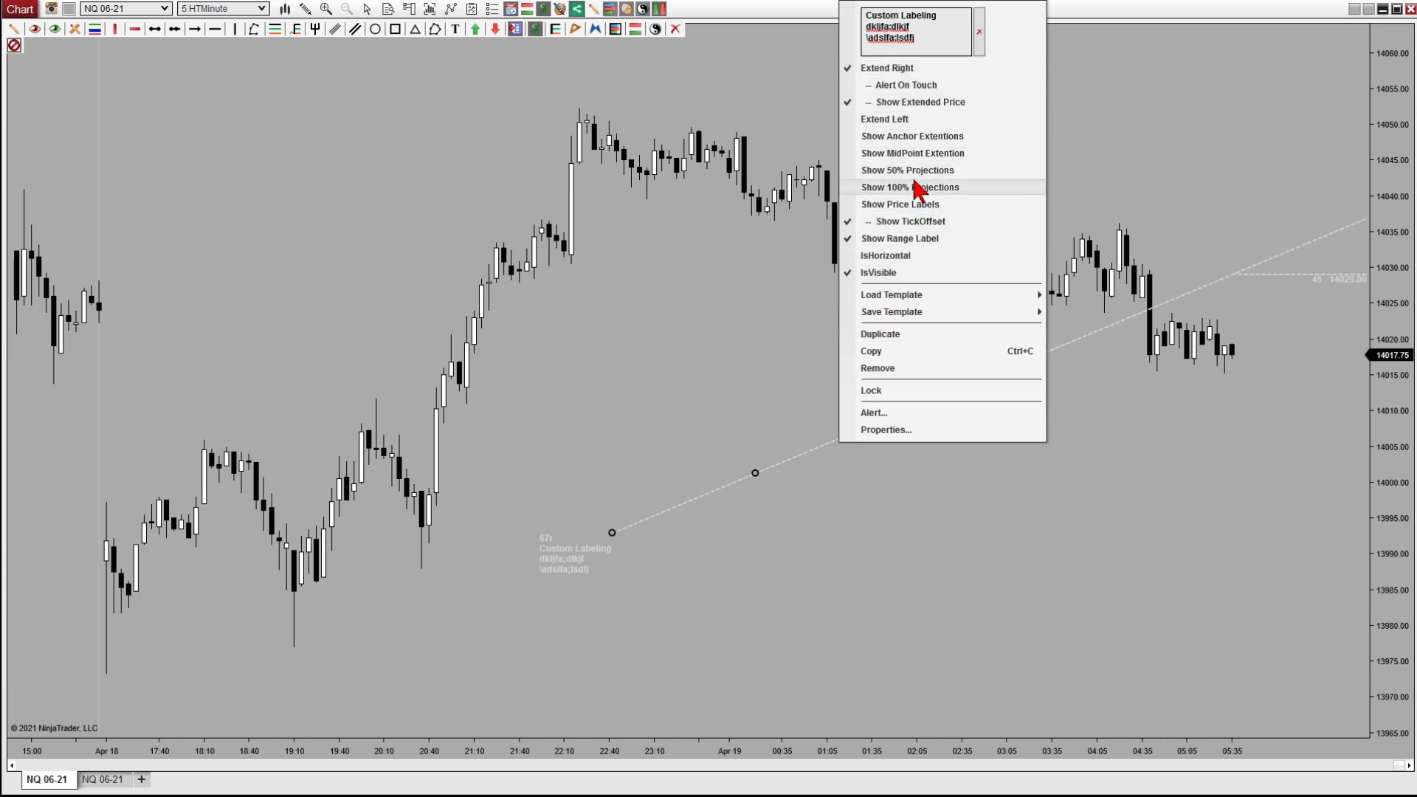
pyautogui.click(597, 345)
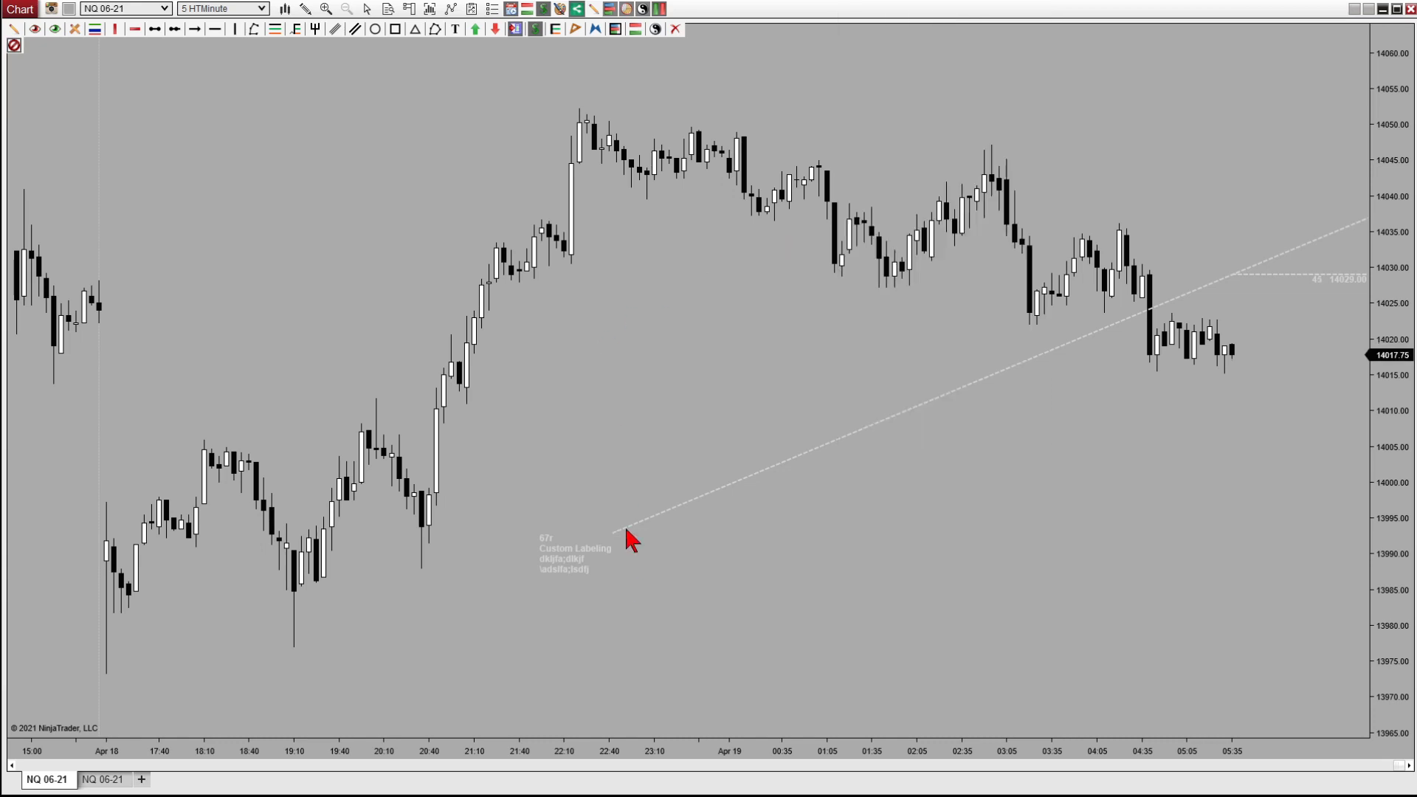
# Step: Clear the chart and draw a new ray rising from about 13993
pyautogui.click(676, 30)
pyautogui.click(195, 29)
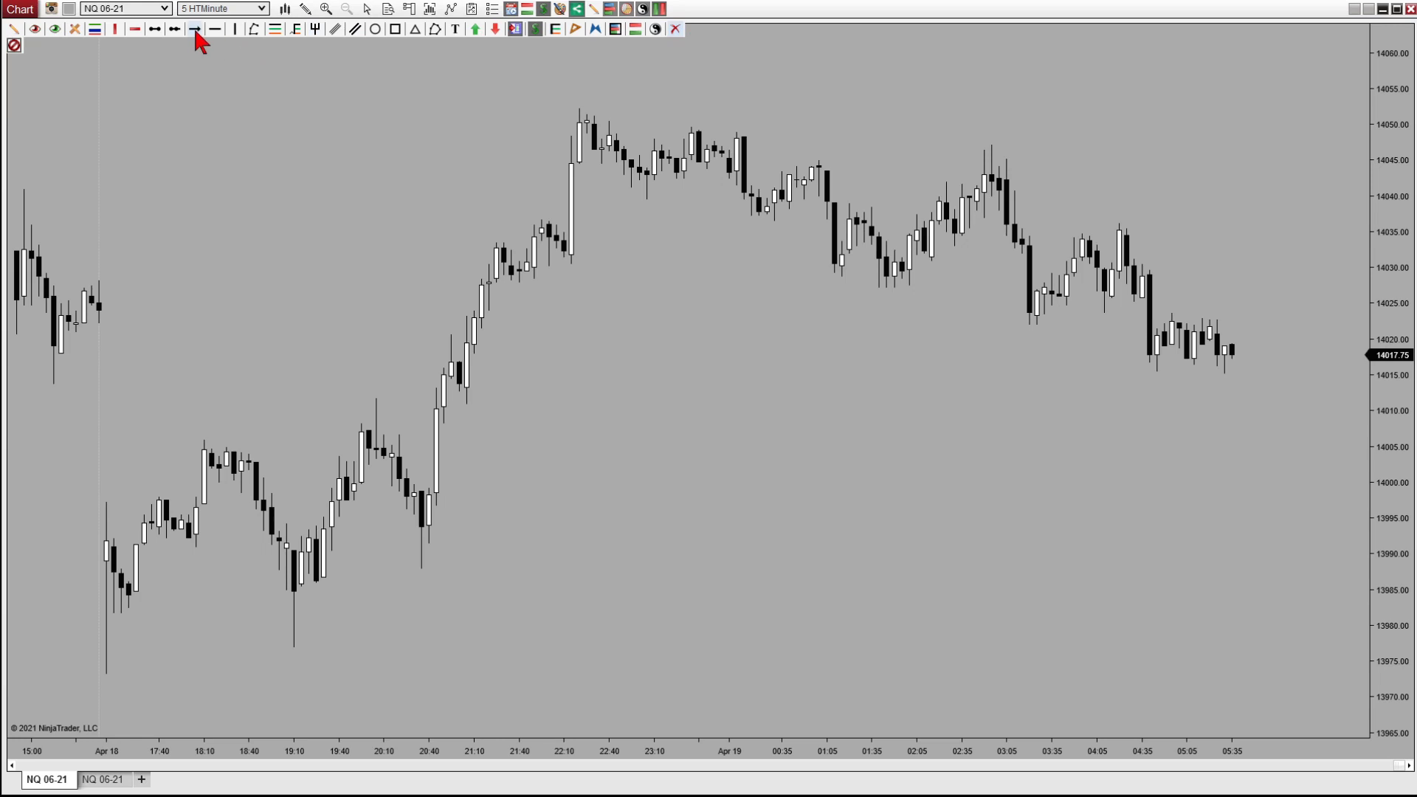
pyautogui.click(504, 530)
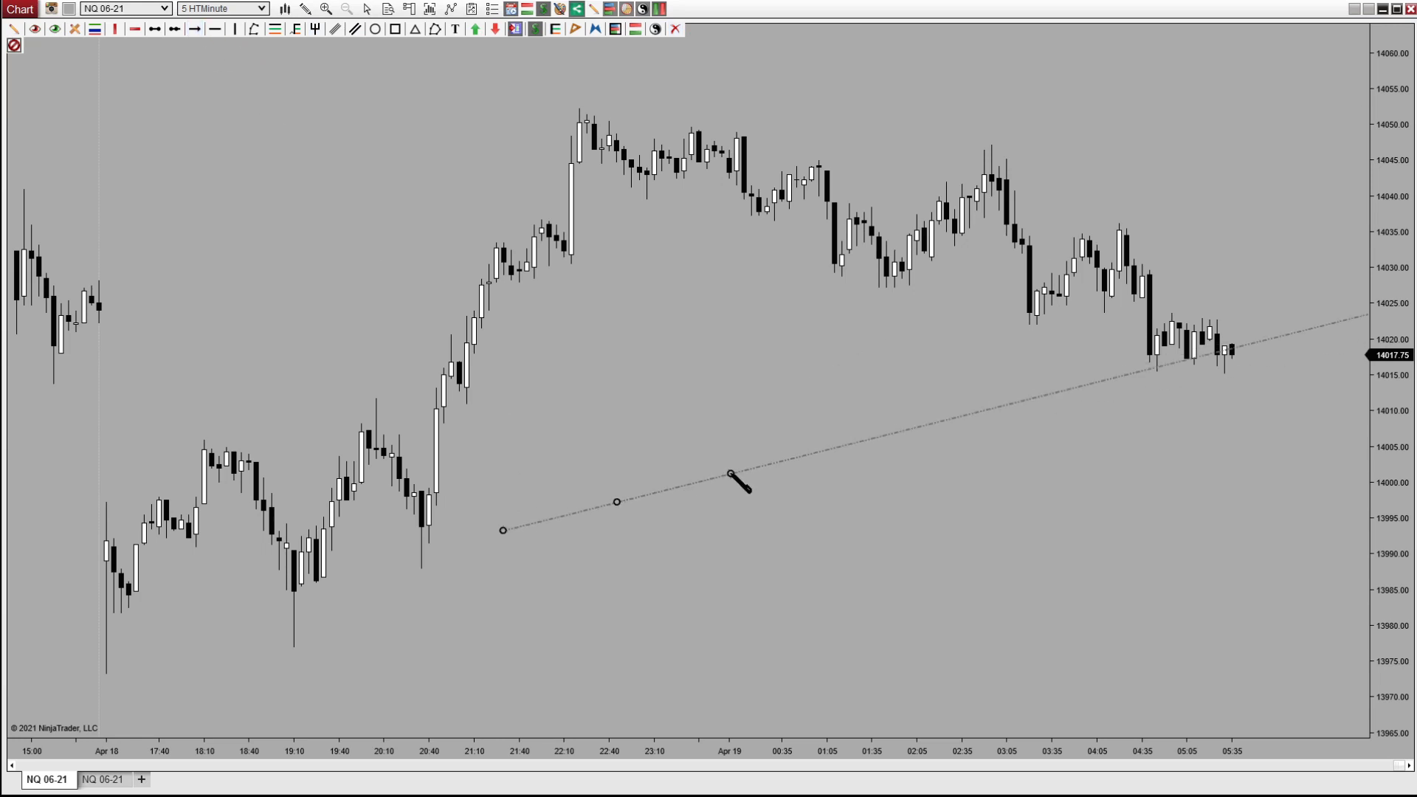
# Step: Label the ray 'dadsfasdfasd' and turn on its range label and extended price
pyautogui.rightClick(694, 483)
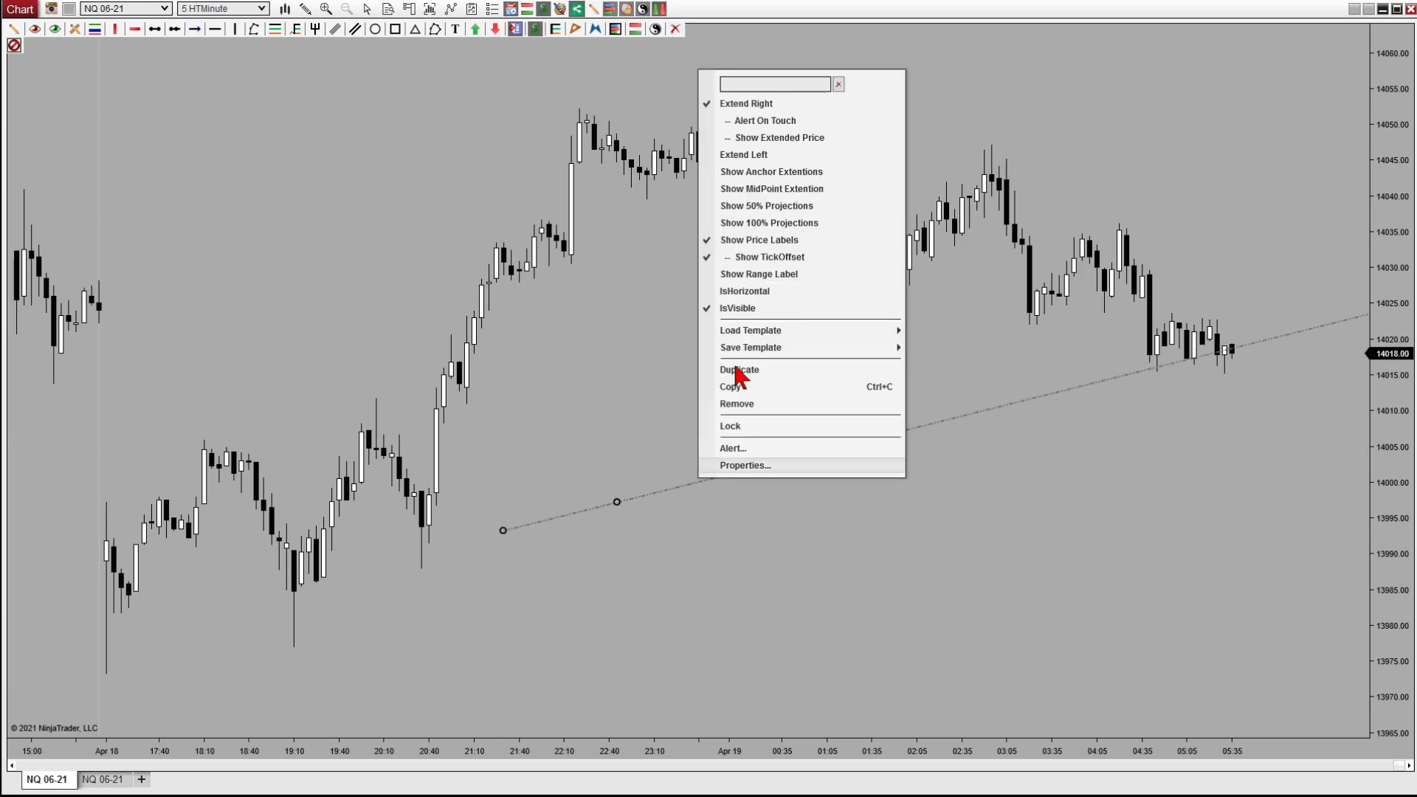
pyautogui.click(807, 85)
pyautogui.write('dadsf')
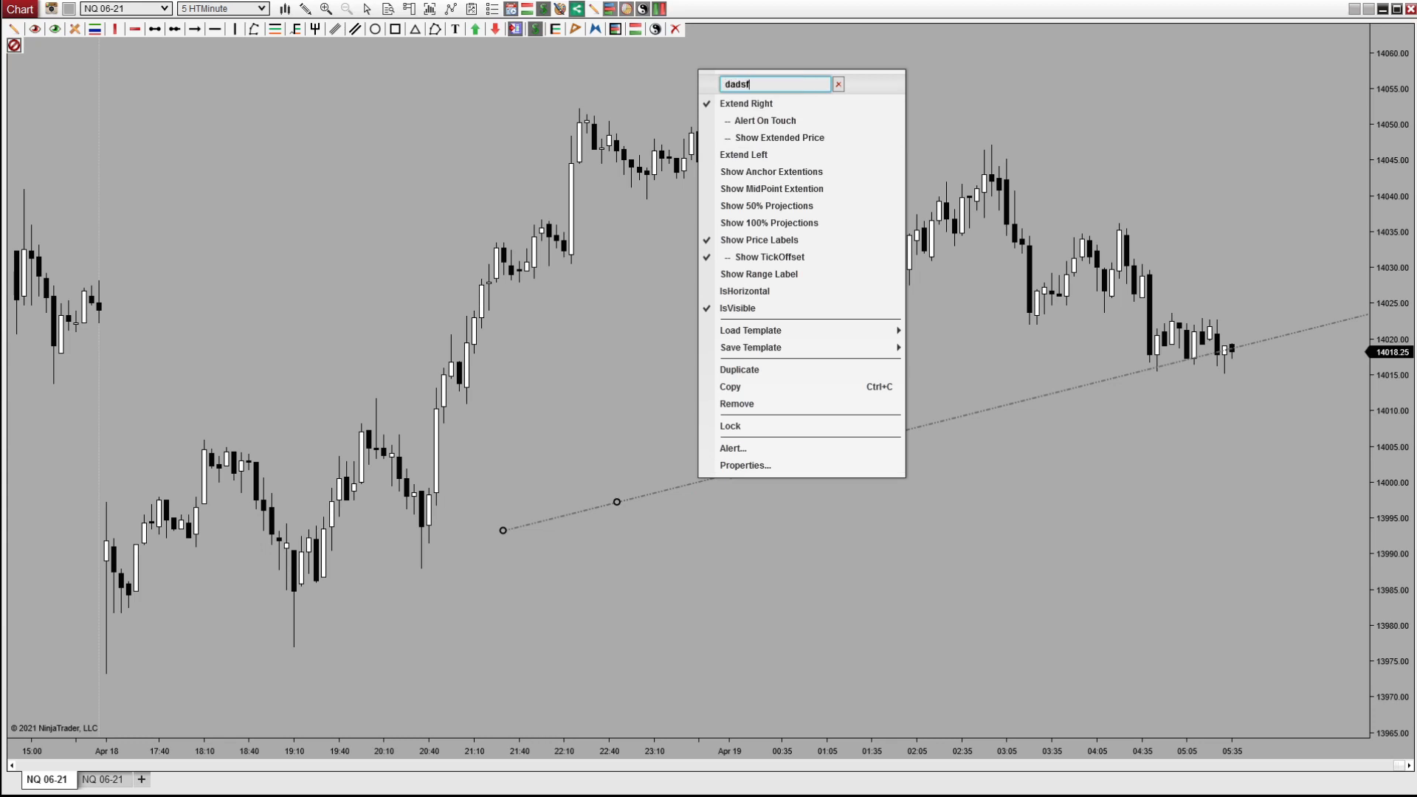
pyautogui.write('asdfasd')
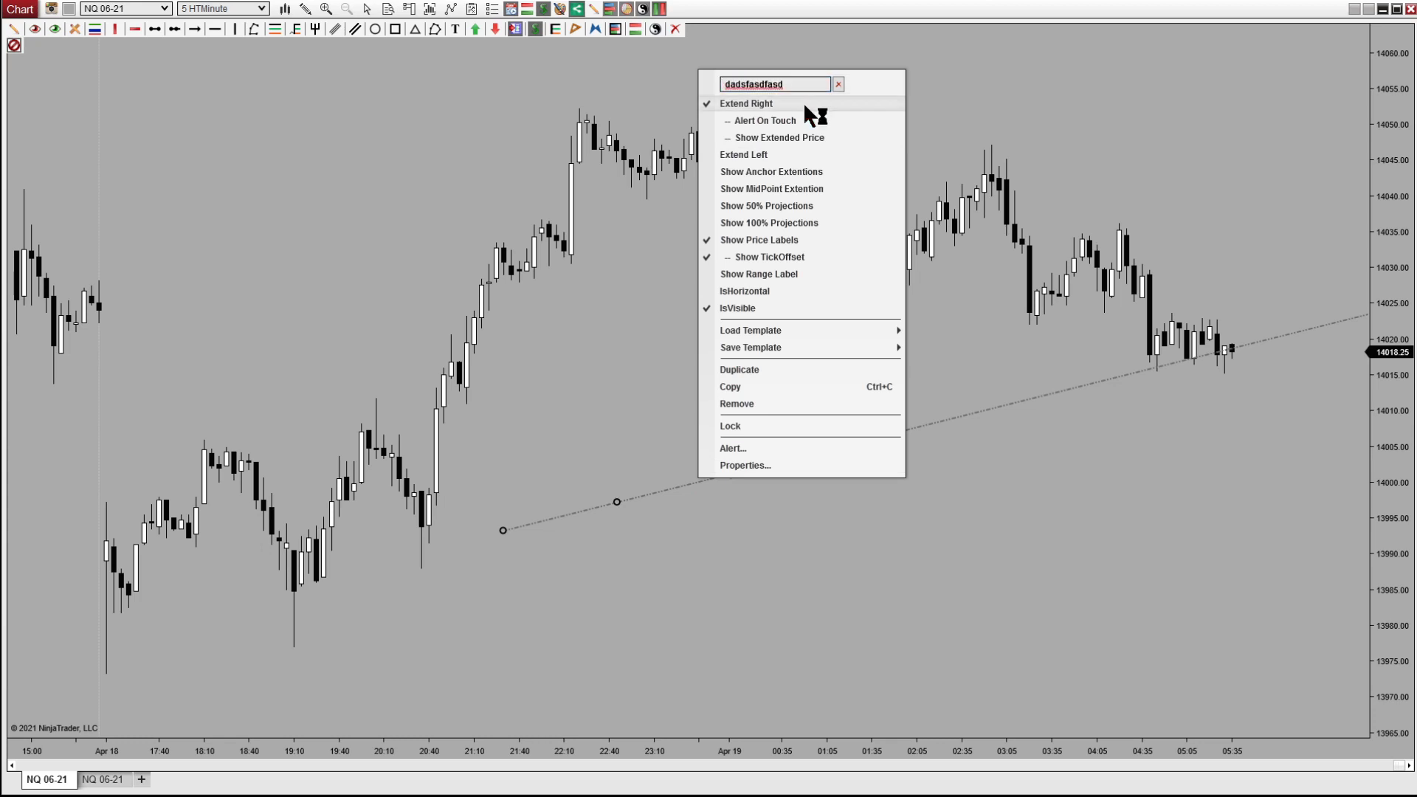
pyautogui.click(784, 277)
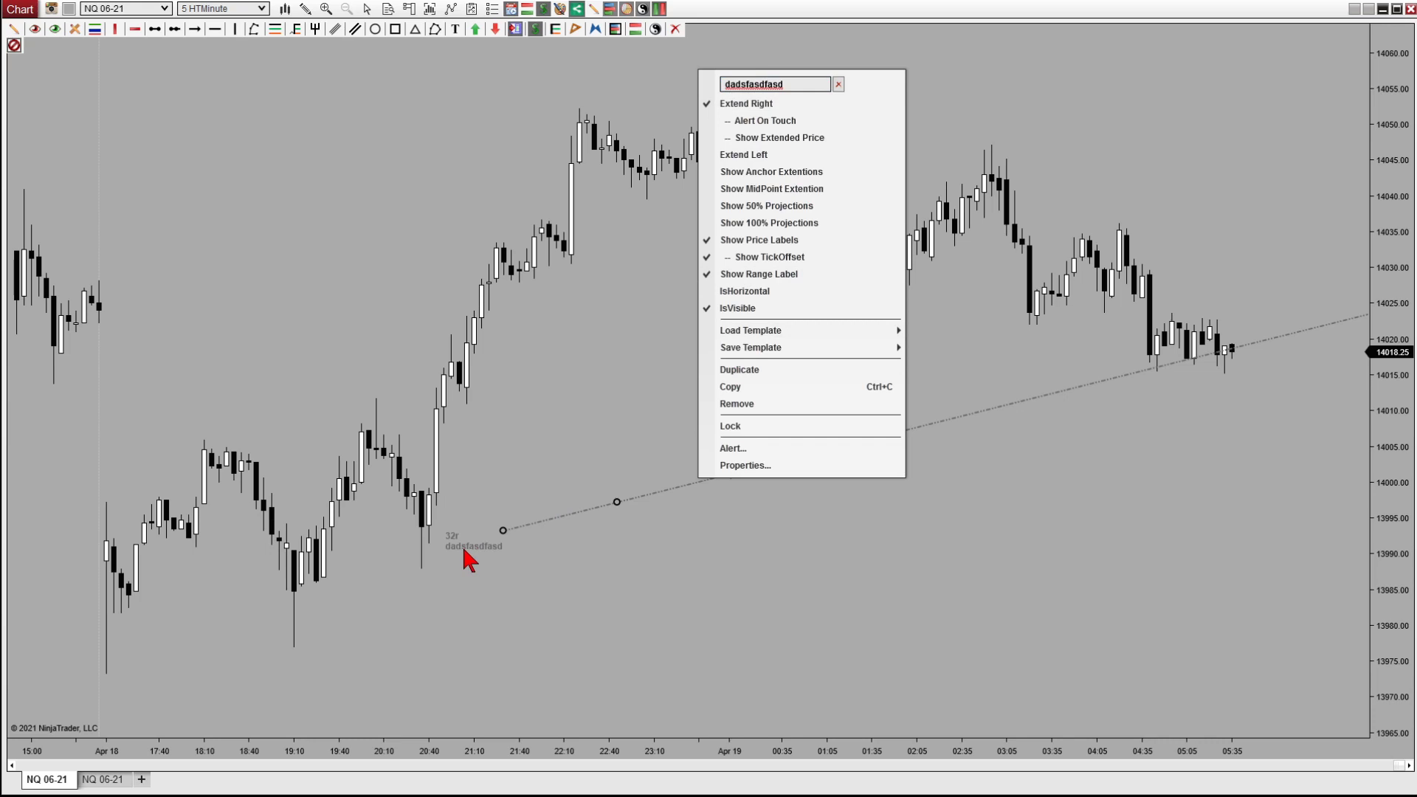
pyautogui.click(780, 140)
pyautogui.click(1371, 354)
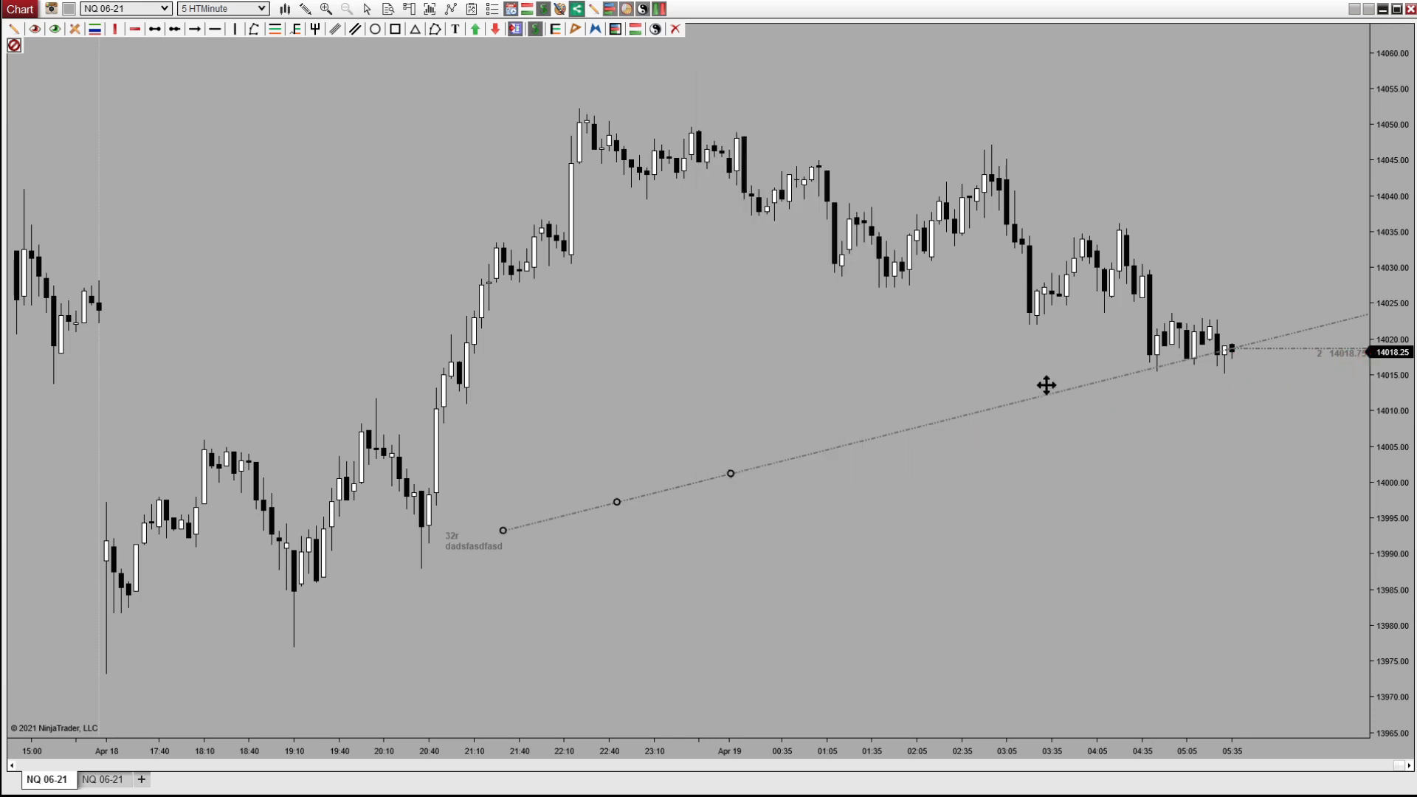
# Step: Delete the labelled ray from the chart
pyautogui.rightClick(899, 433)
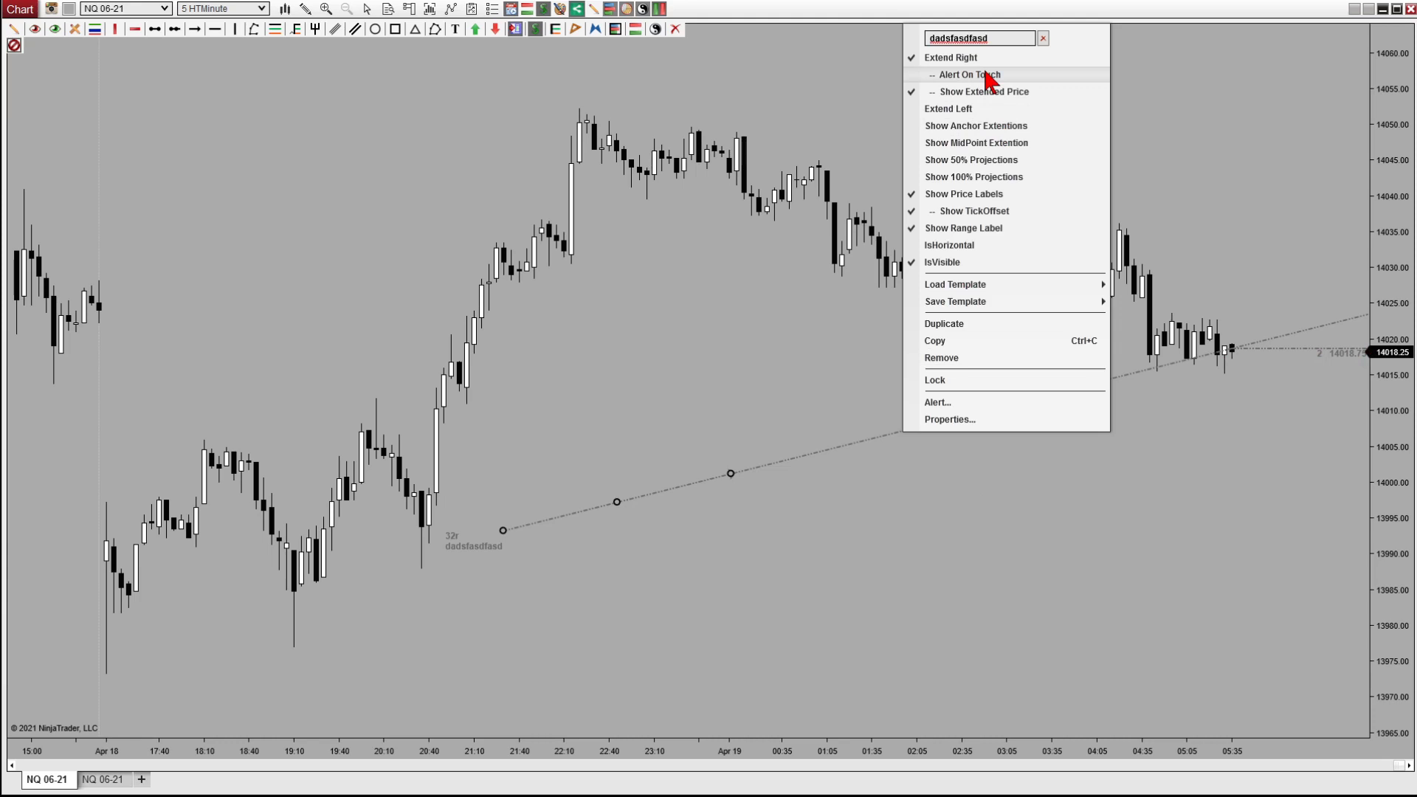
pyautogui.click(704, 353)
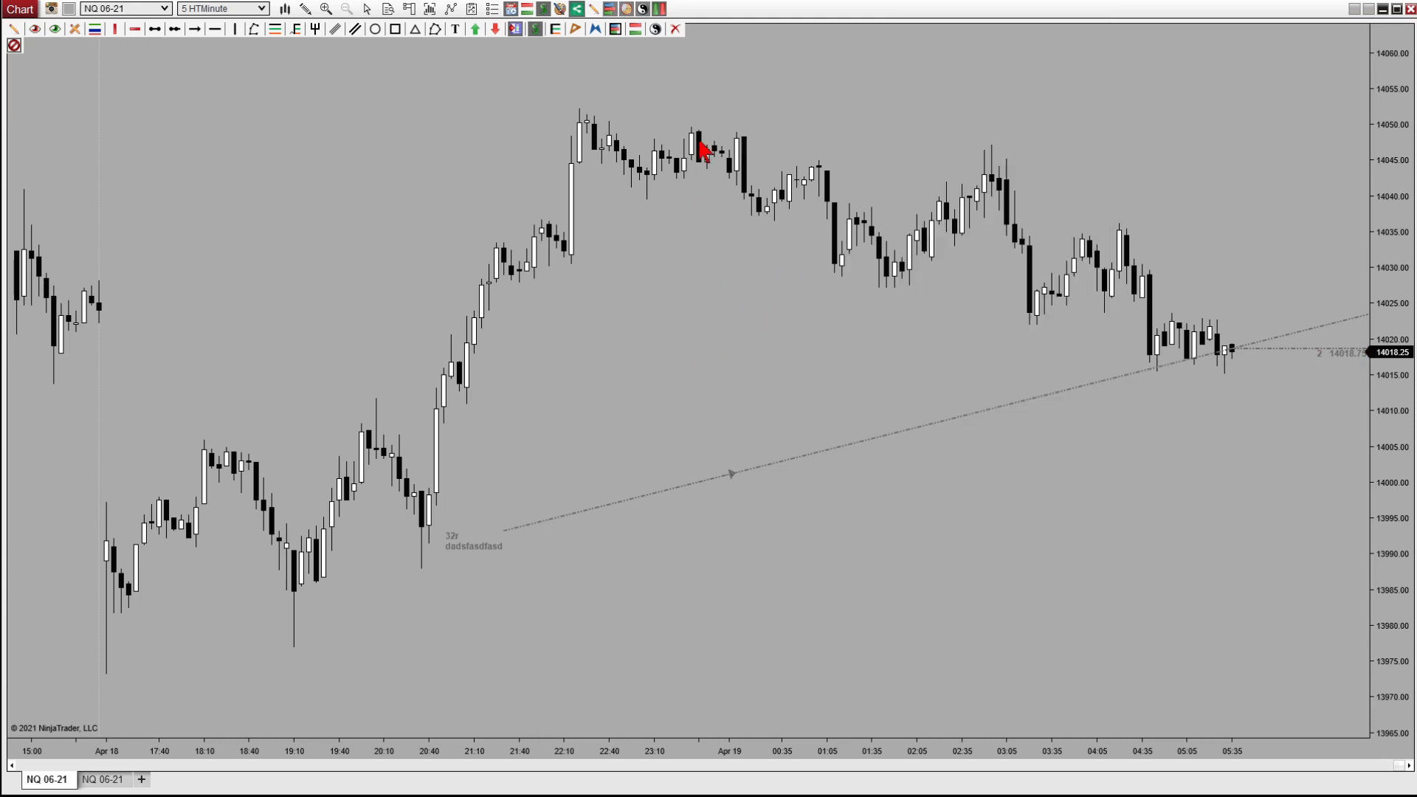
pyautogui.press('Delete')
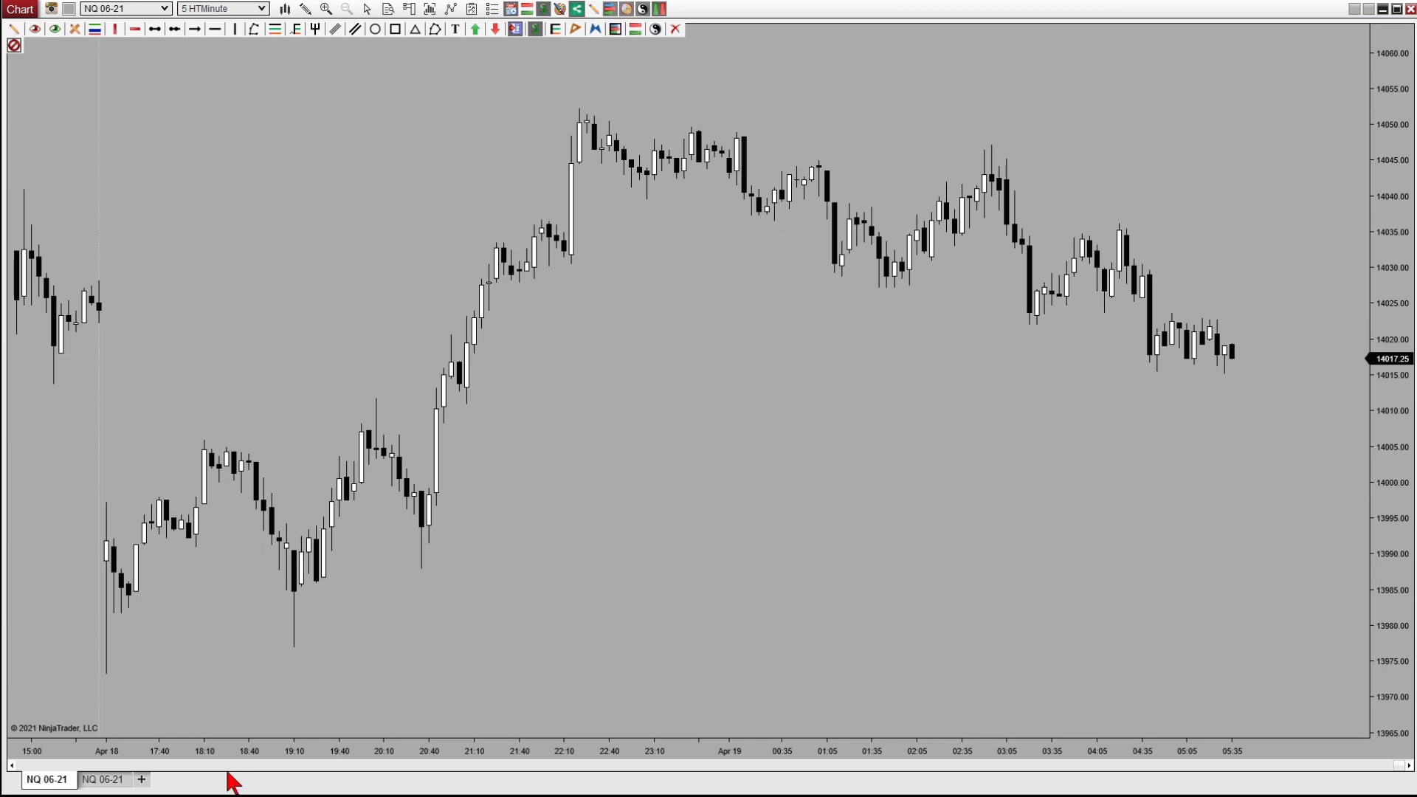
# Step: On the second NQ 06-21 chart, drag the trend ray lower and review its options, then return to the first tab
pyautogui.click(98, 781)
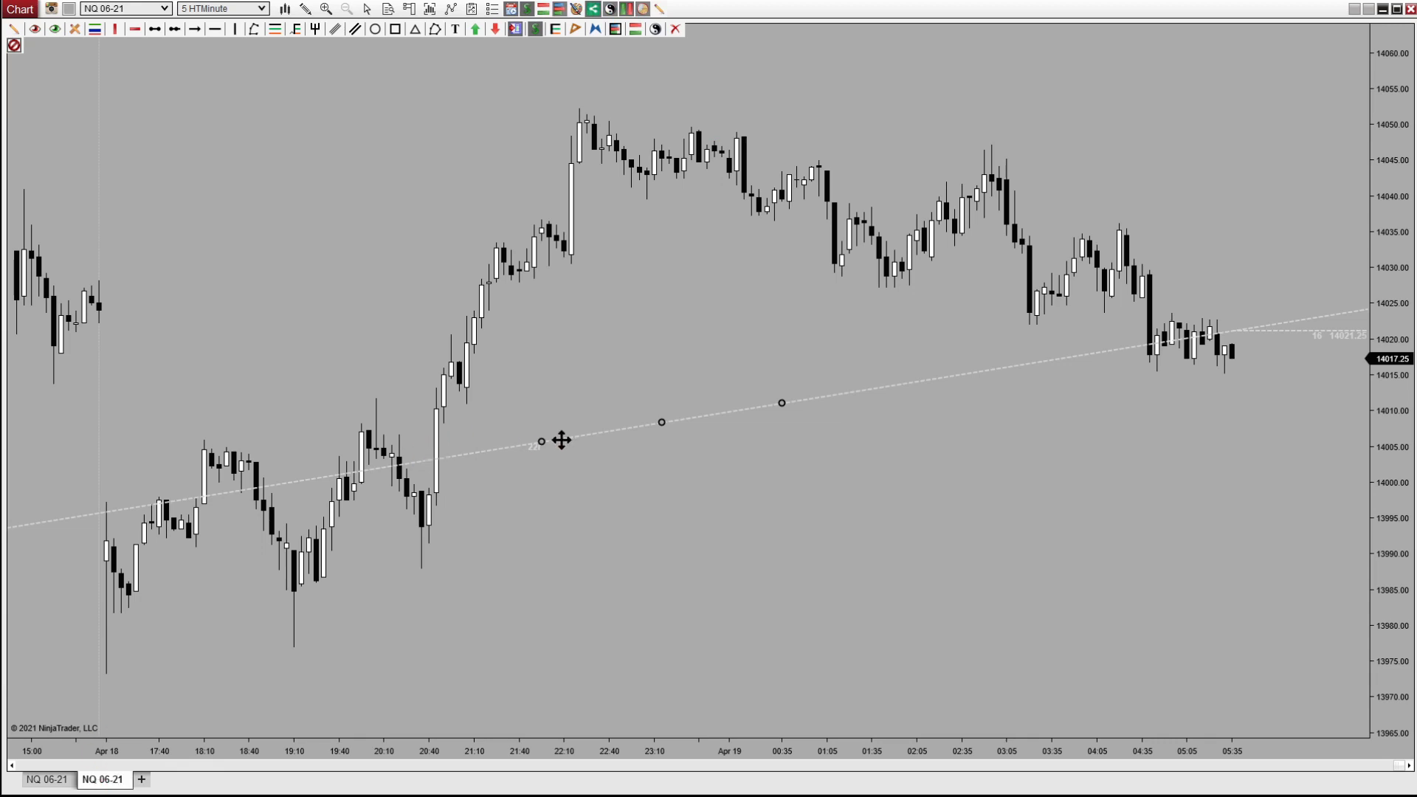
pyautogui.moveTo(555, 440); pyautogui.dragTo(735, 519)
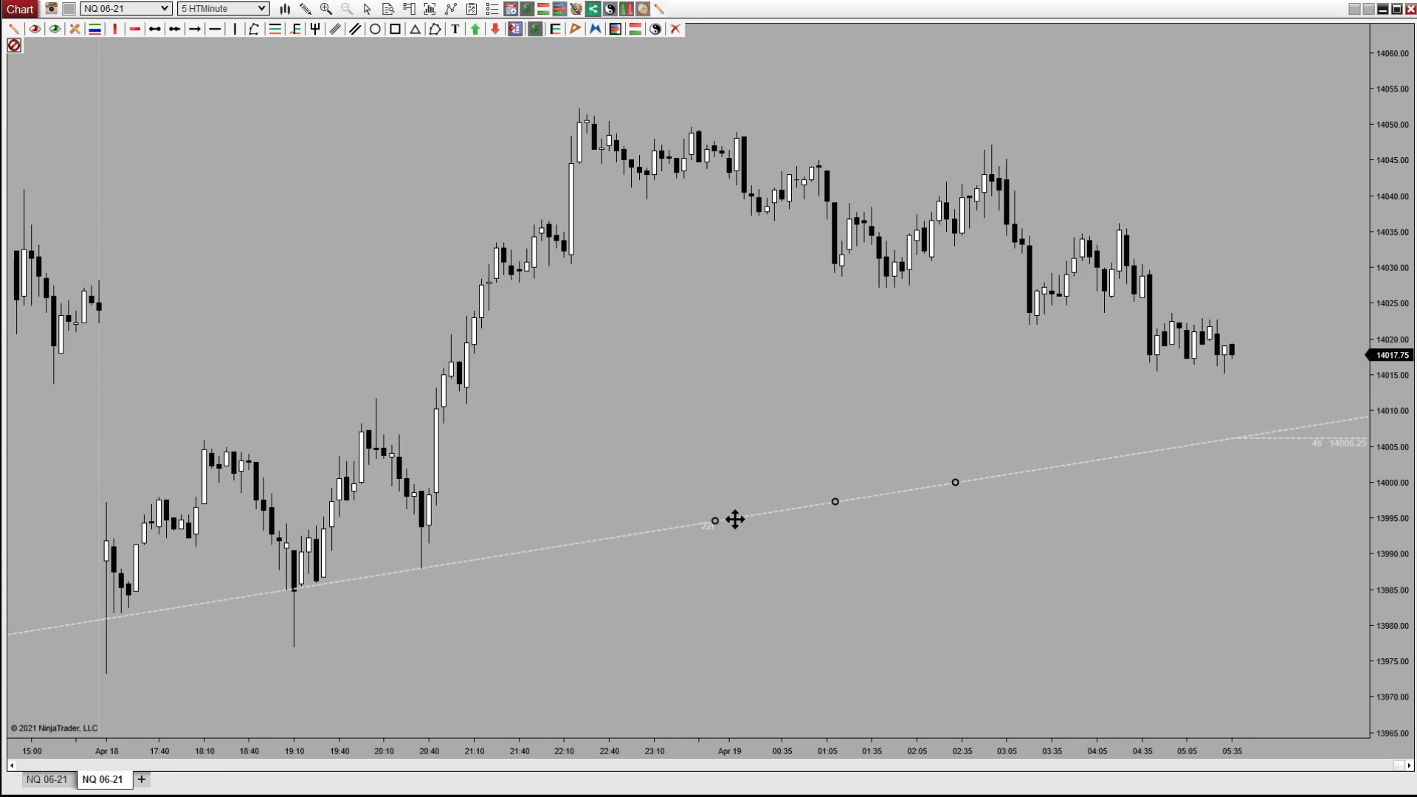
pyautogui.click(683, 617)
pyautogui.click(1026, 471)
pyautogui.rightClick(1026, 471)
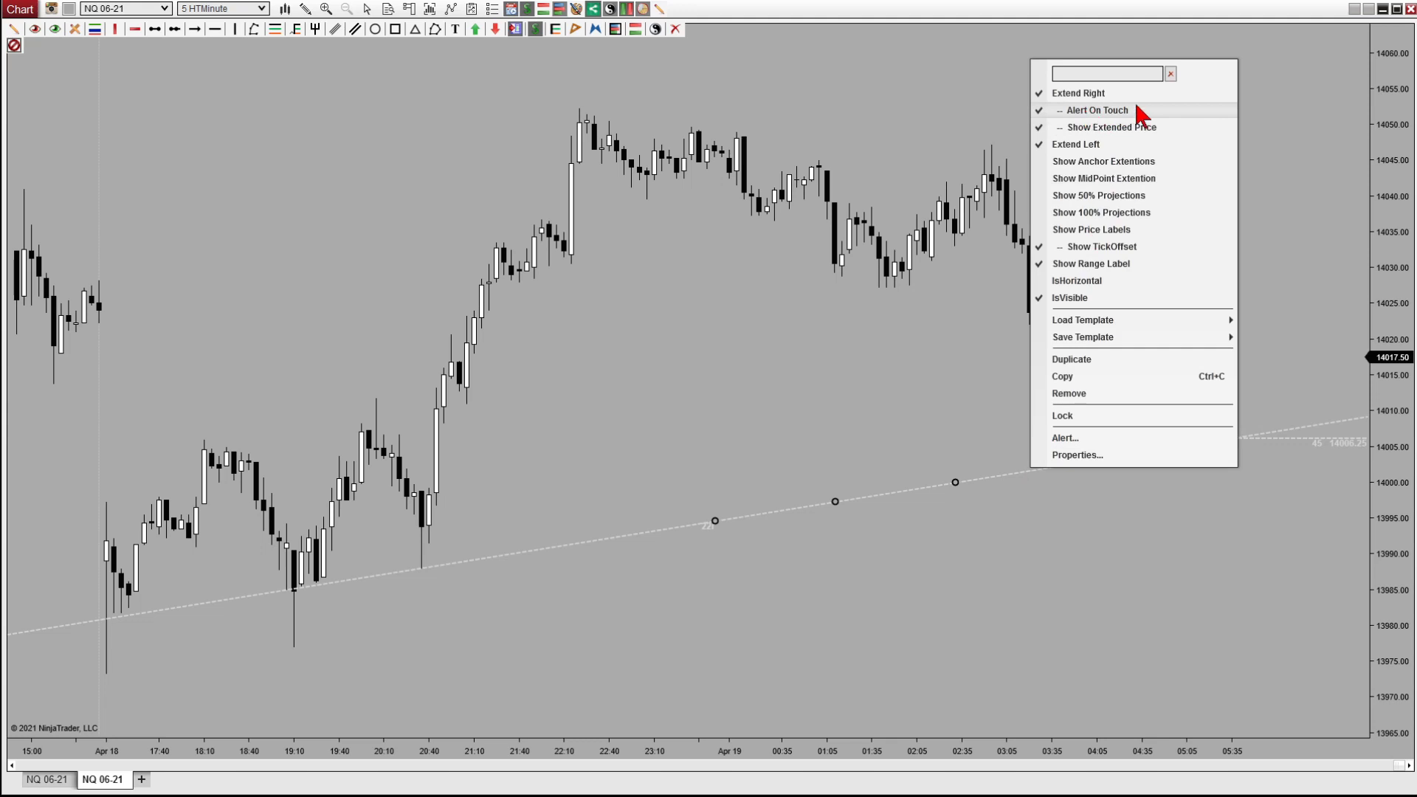
pyautogui.click(46, 779)
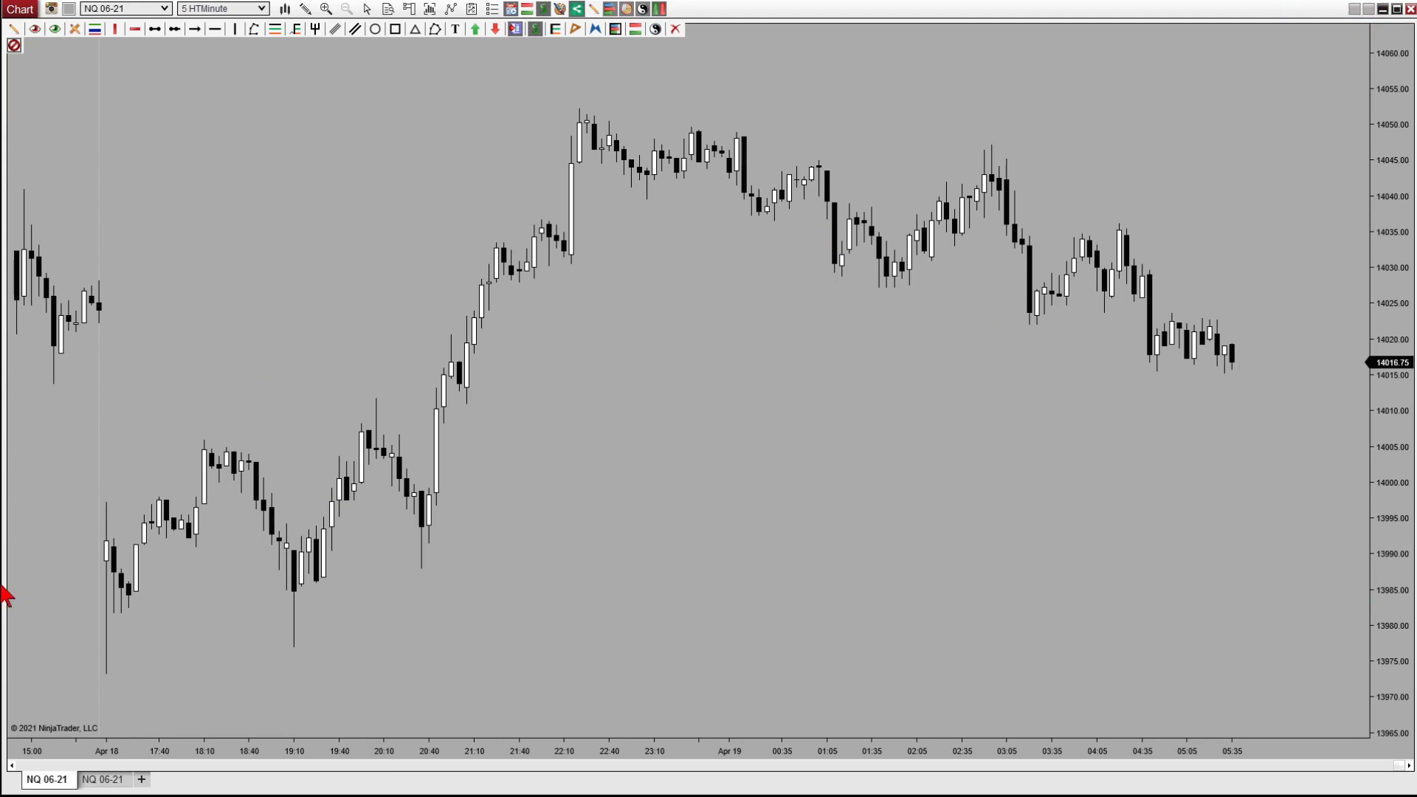
# Step: On the second NQ 06-21 chart, remove all drawings, including the 14006.25 dashed line
pyautogui.click(84, 785)
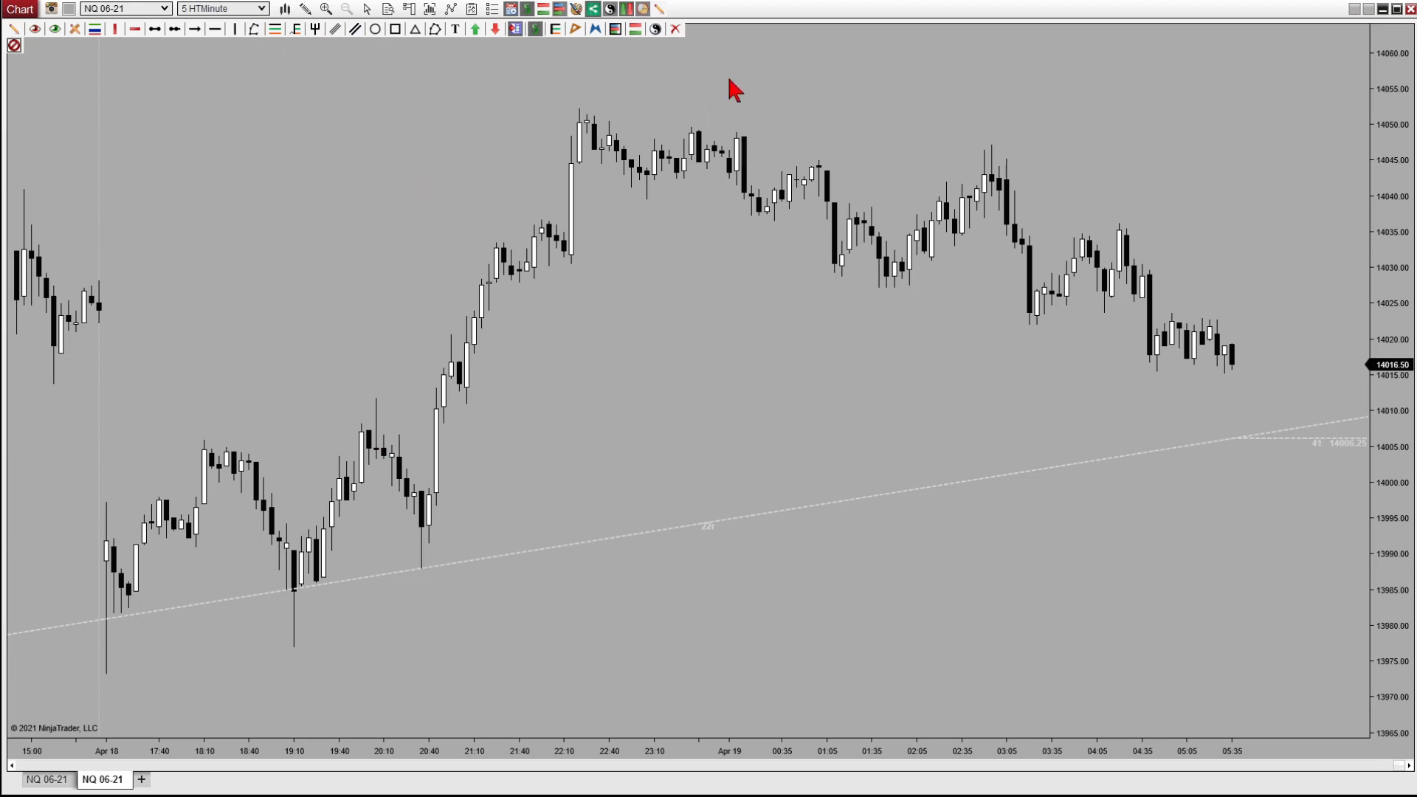
pyautogui.click(676, 29)
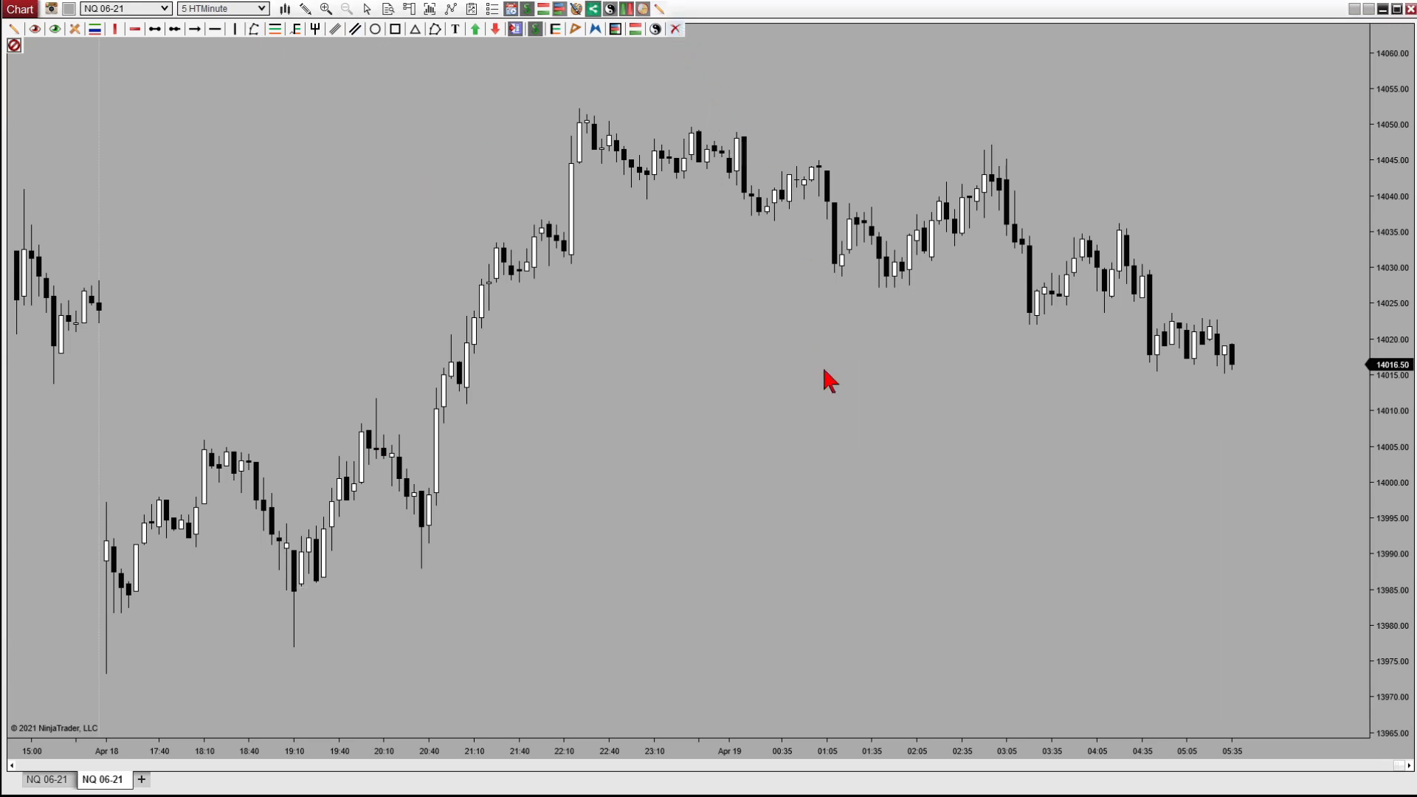